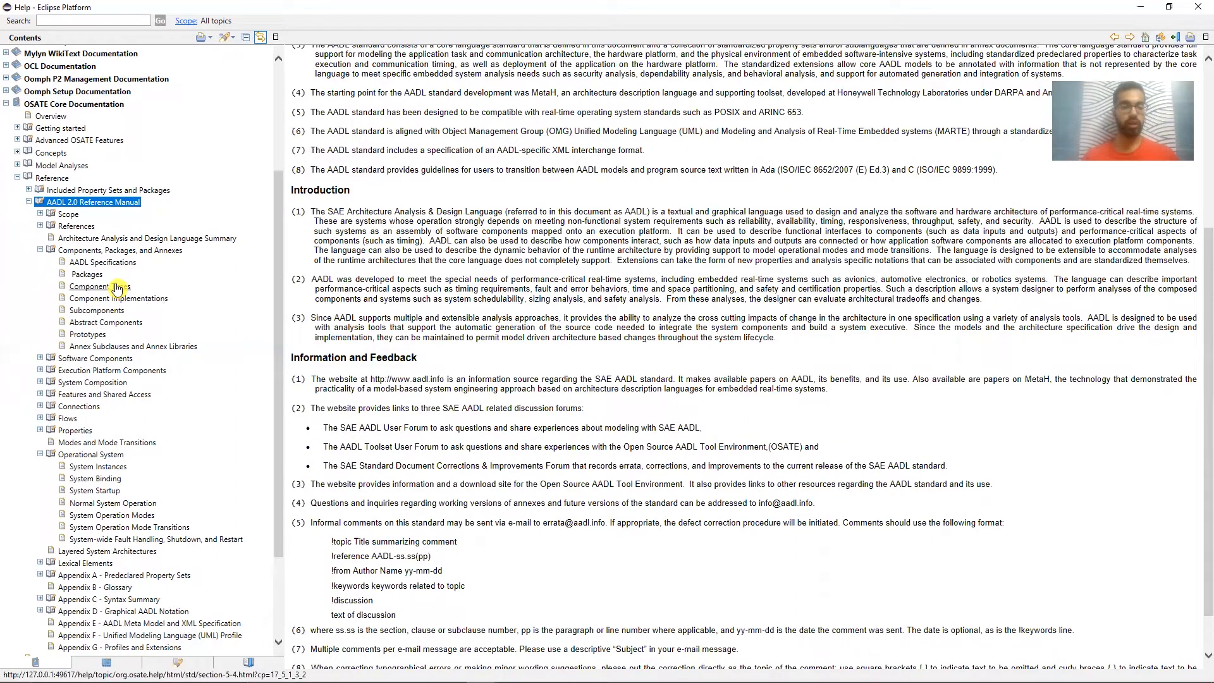
Step: Look through the AADL 2.0 Reference Manual pages on Component Types, Component Implementations and Subcomponents
left_click(117, 287)
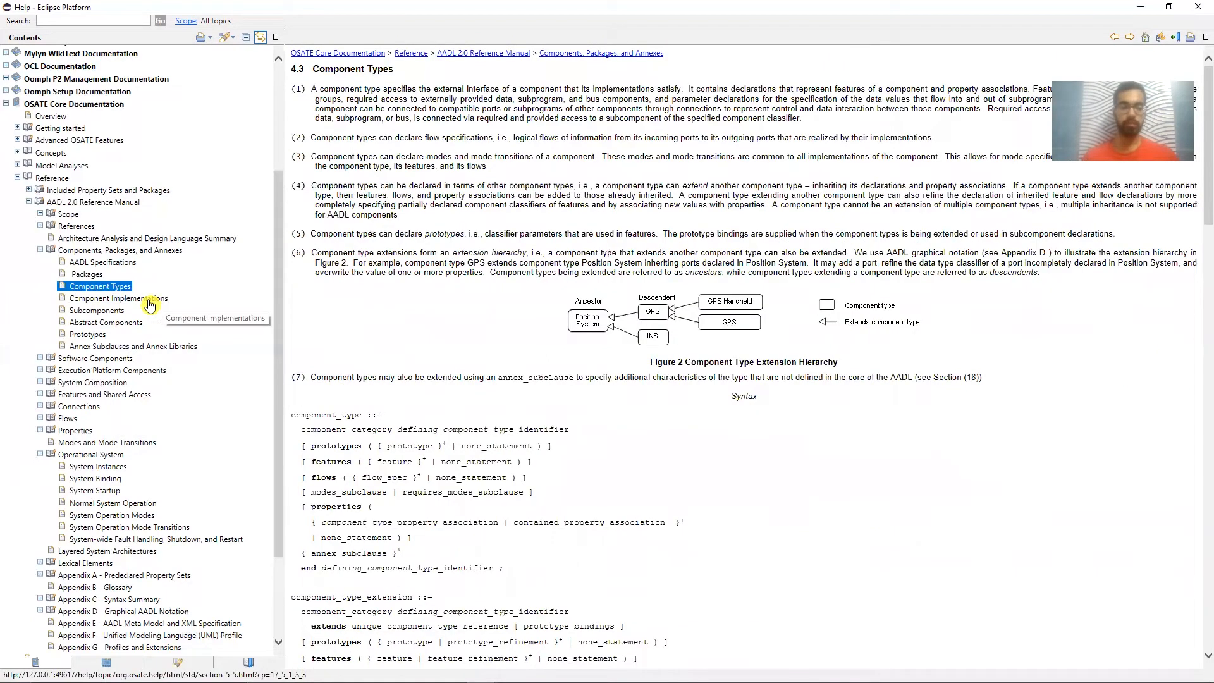
left_click(149, 301)
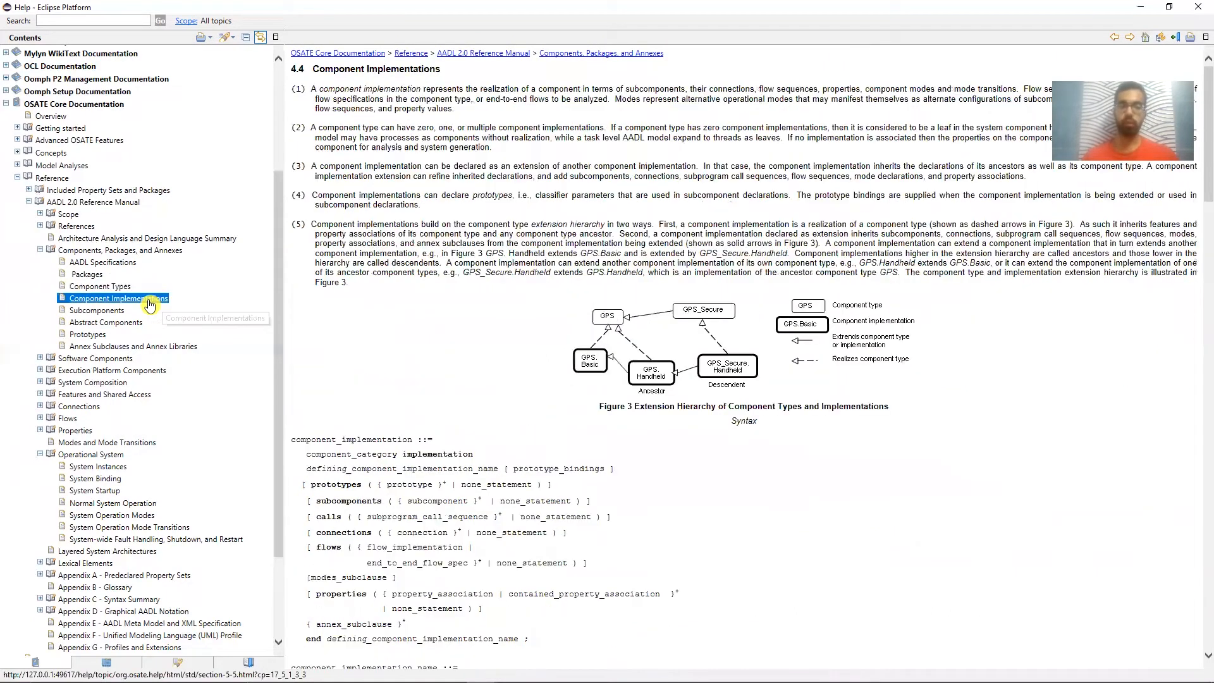
left_click(101, 311)
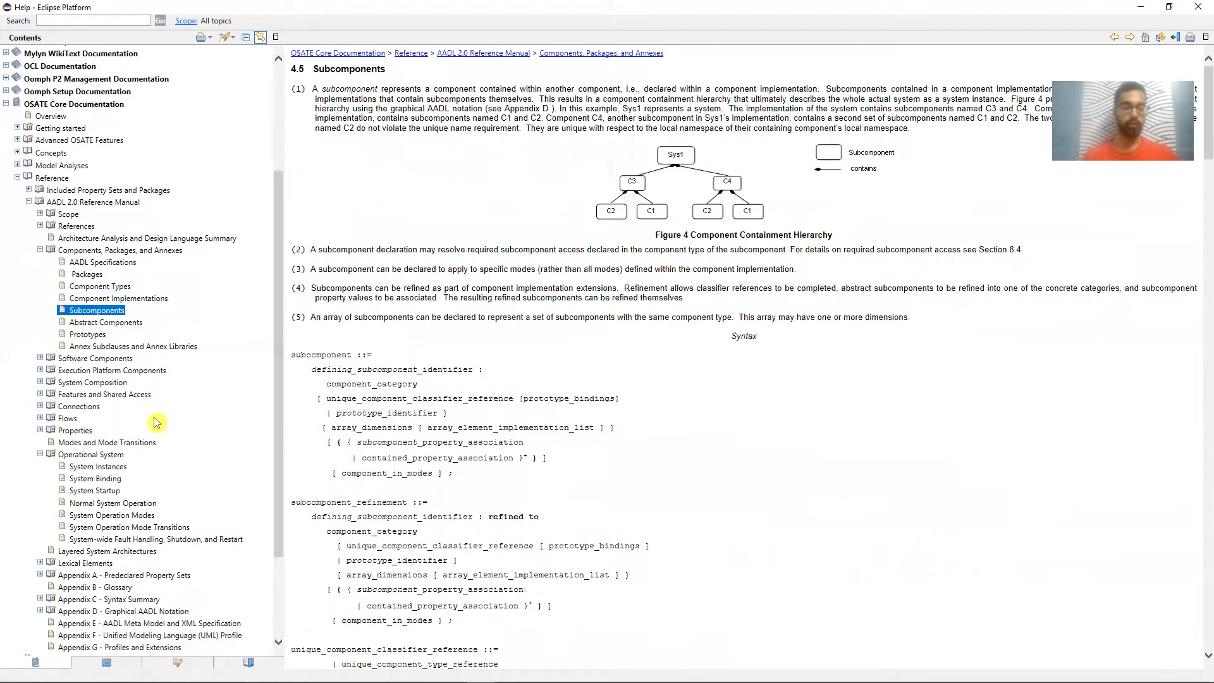
Step: Read the System Instances definition in the AADL 2.0 Reference Manual and close the help window
left_click(108, 468)
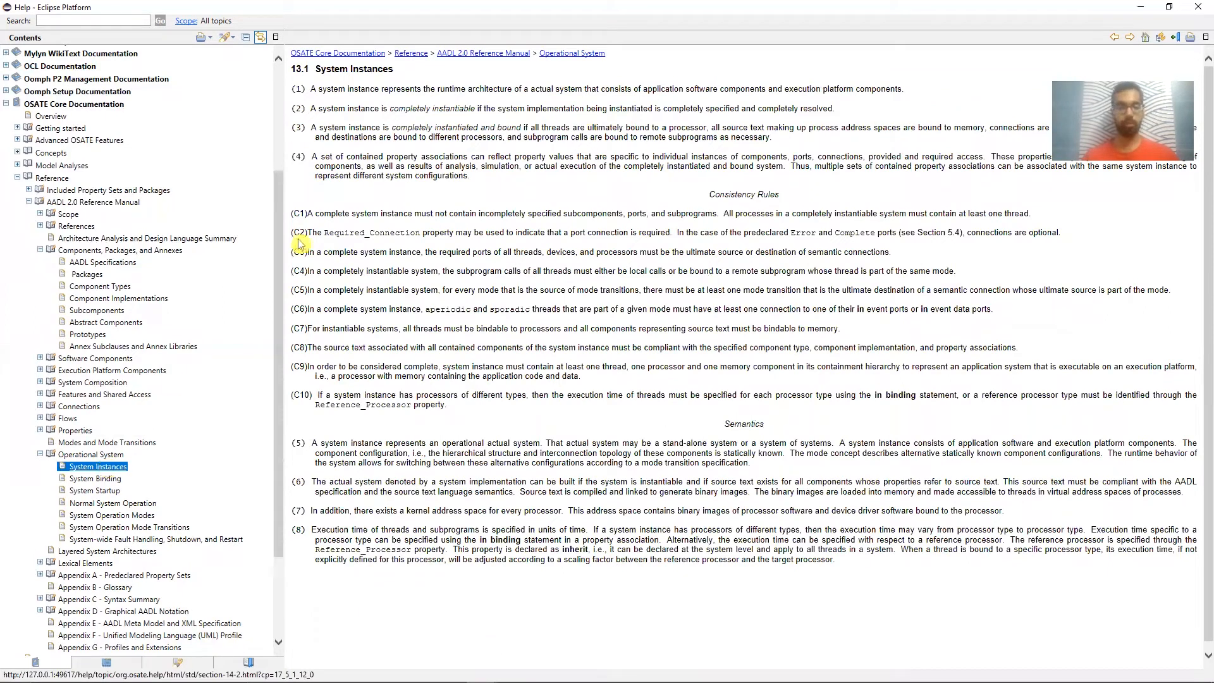
left_click_drag(316, 89, 672, 89)
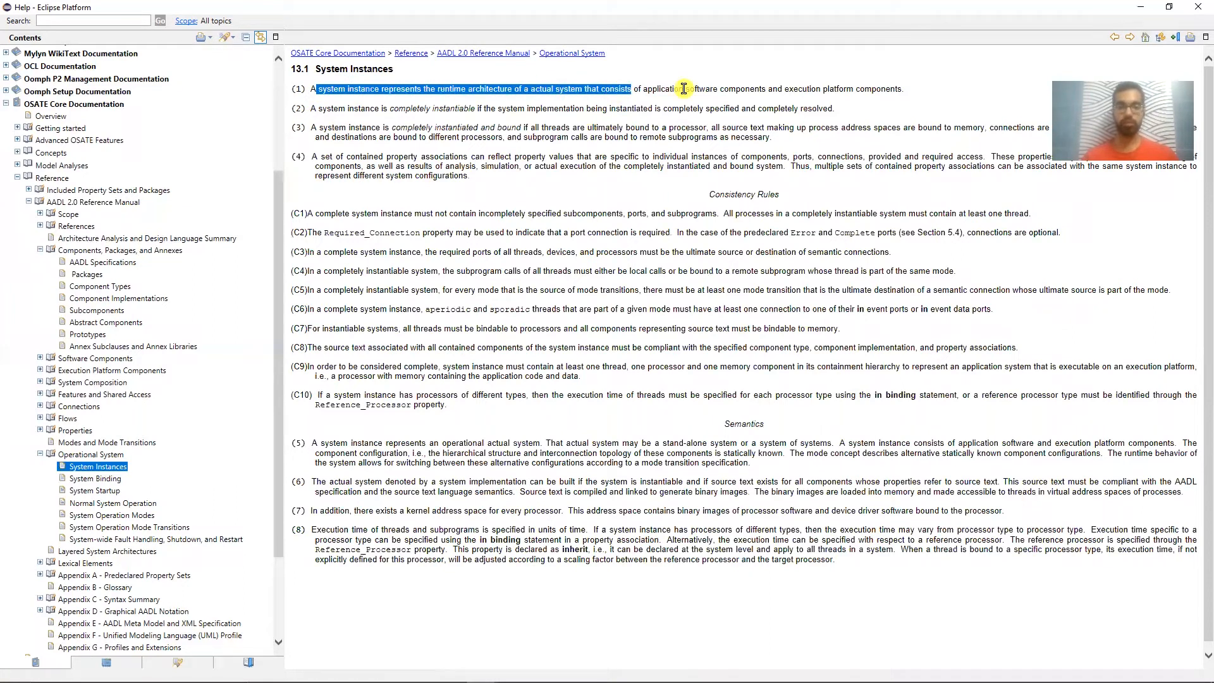
left_click(687, 89)
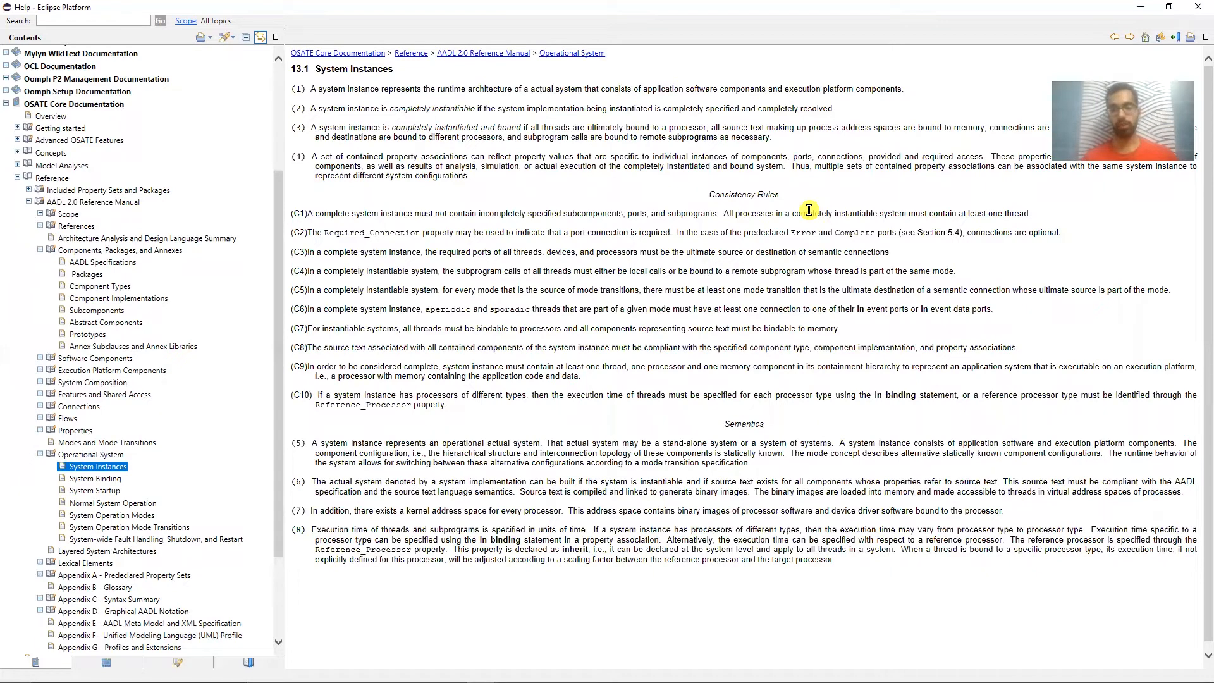
left_click(1198, 7)
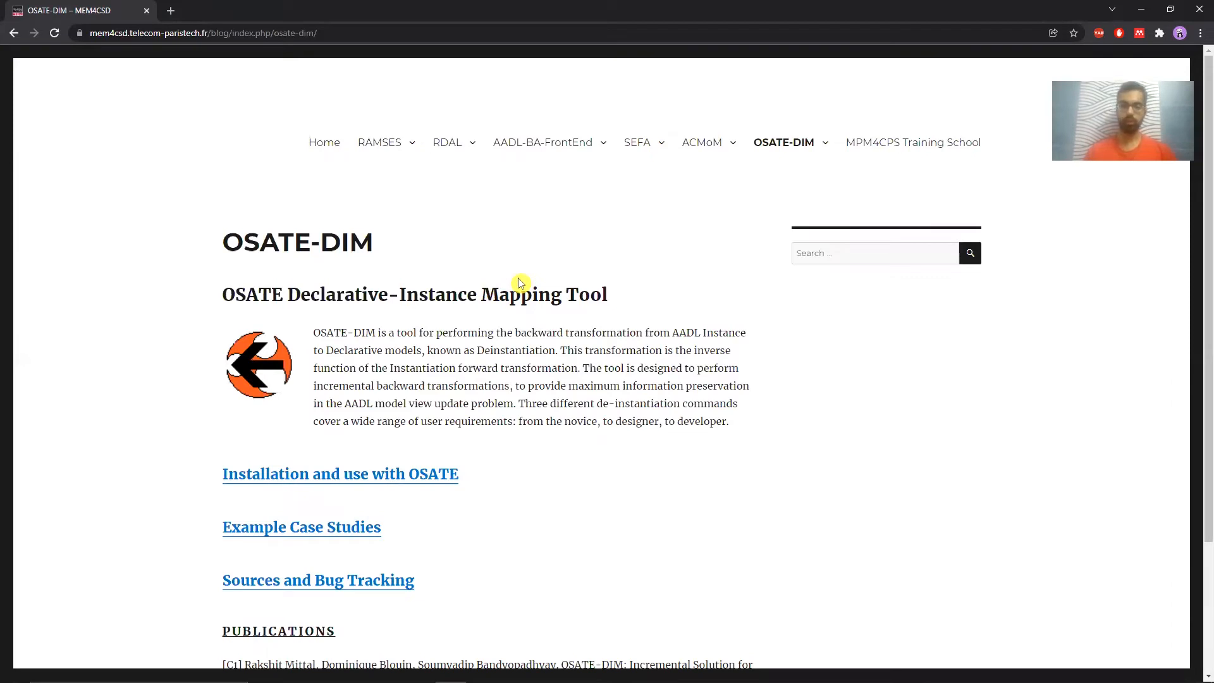
Step: Open the Installation and use with OSATE page from the OSATE-DIM website
scroll(520, 283, "down", 1)
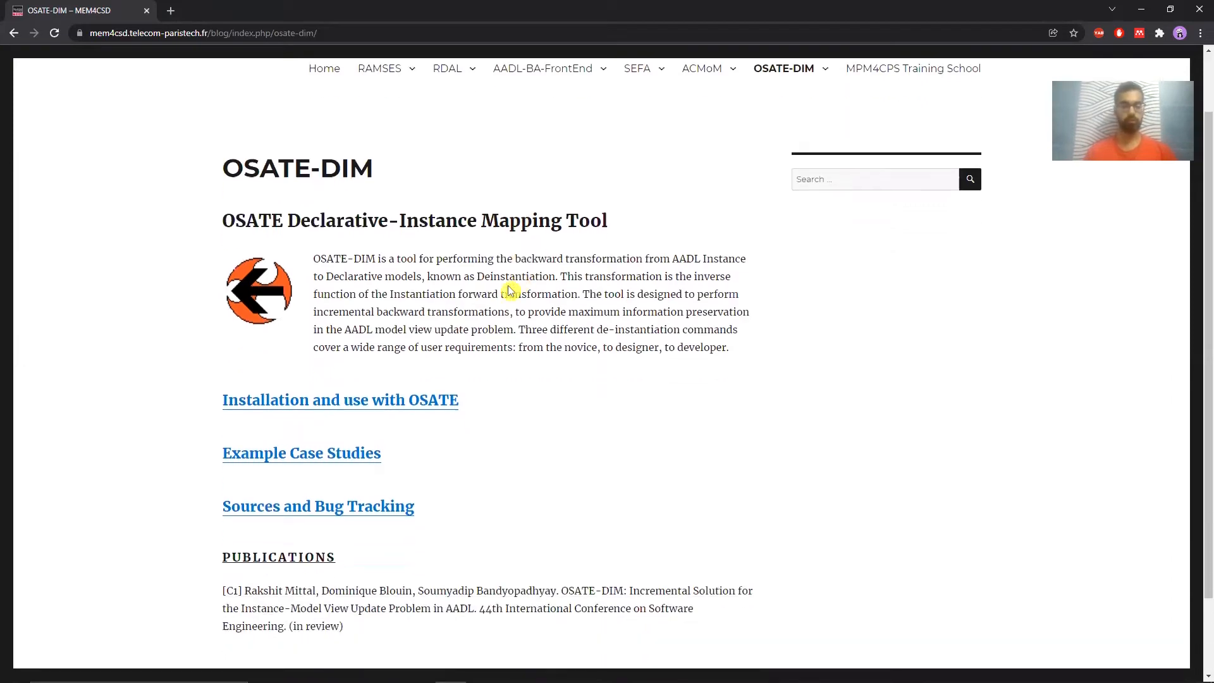
left_click(381, 399)
scroll(382, 396, "down", 1)
scroll(381, 396, "down", 1)
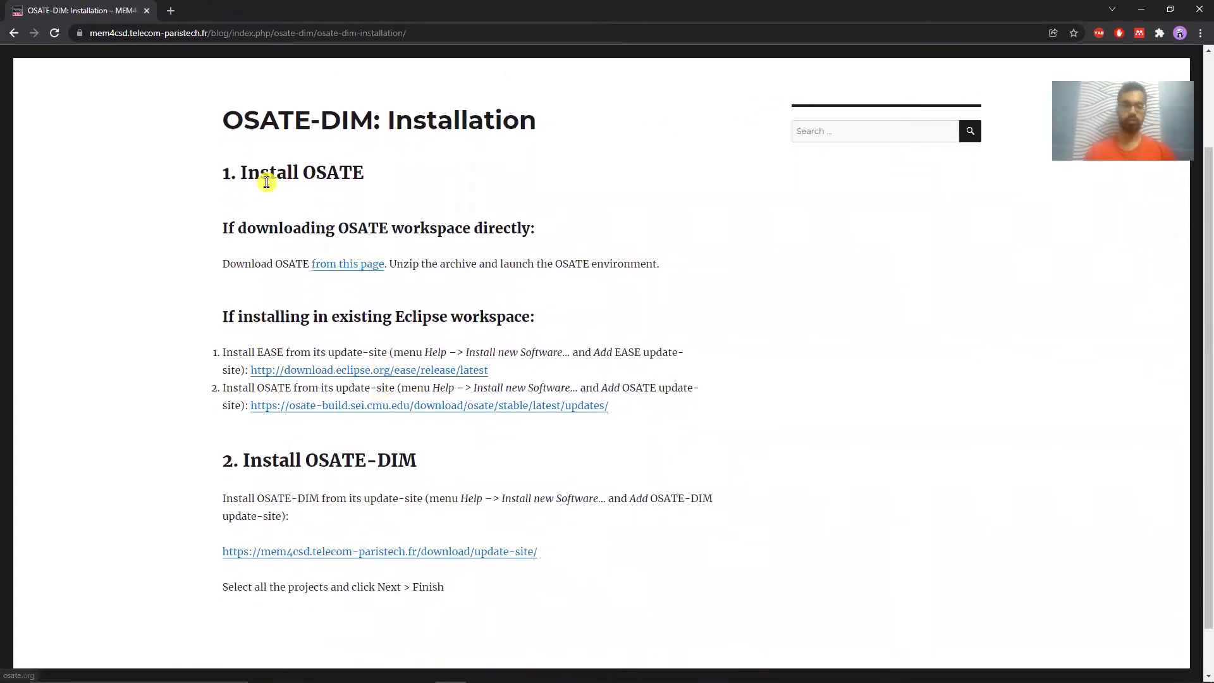
Step: Read the OSATE installation instructions for direct download and for an existing Eclipse workspace
left_click_drag(230, 226, 470, 227)
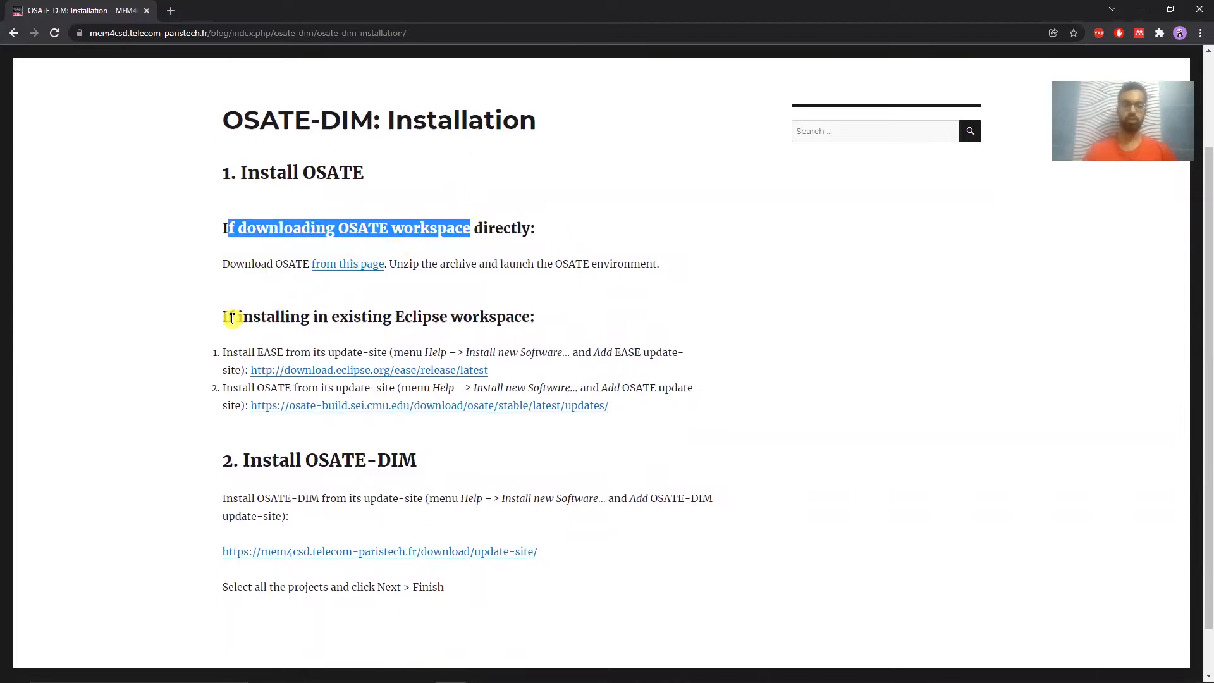
left_click_drag(226, 318, 362, 320)
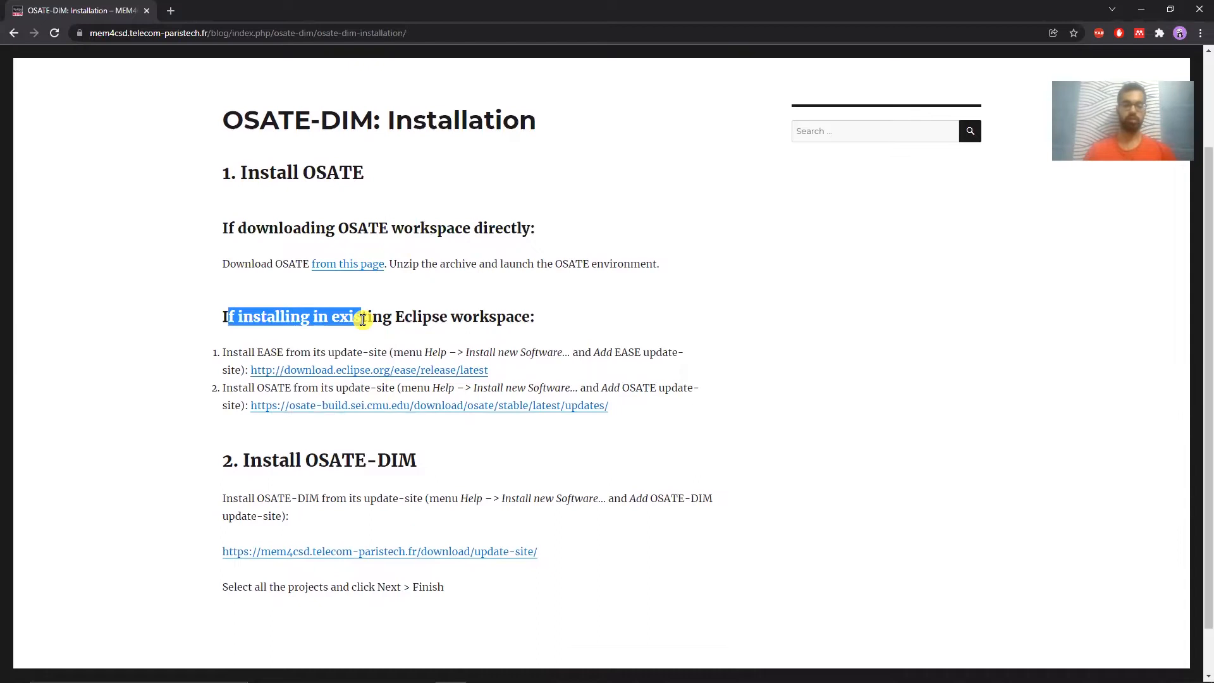
left_click_drag(223, 353, 628, 414)
left_click(631, 417)
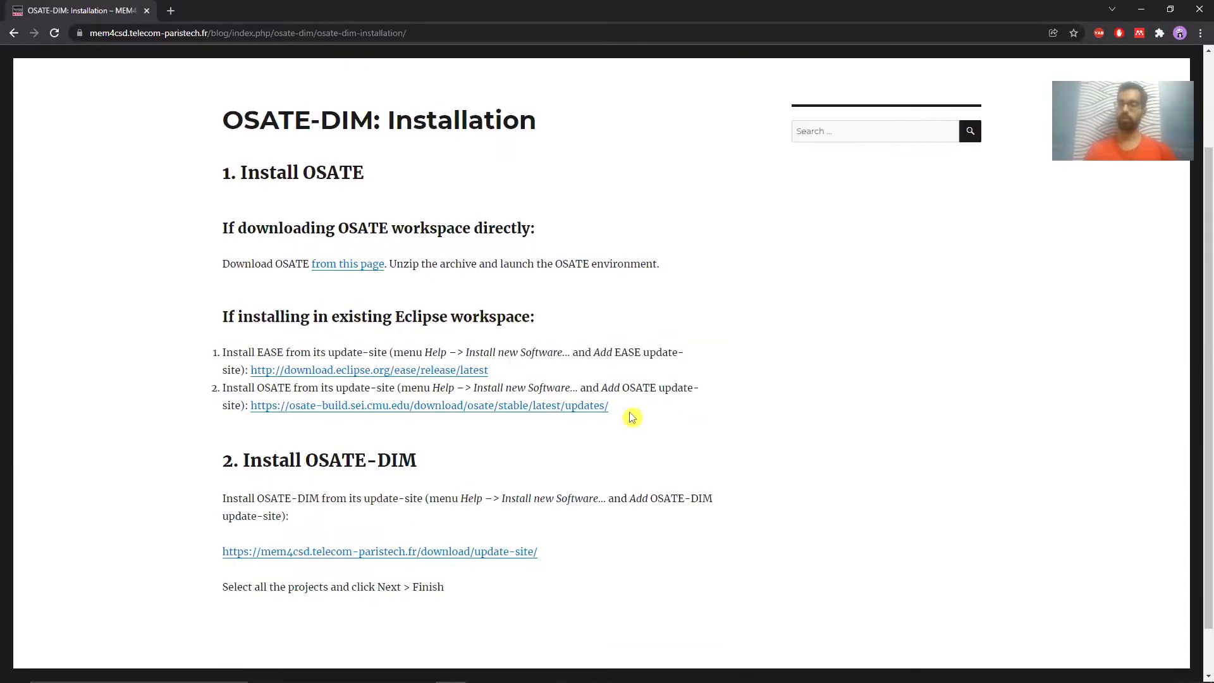
Step: Open the OSATE-DIM update site linked in the installation instructions and copy its web address
scroll(631, 417, "down", 1)
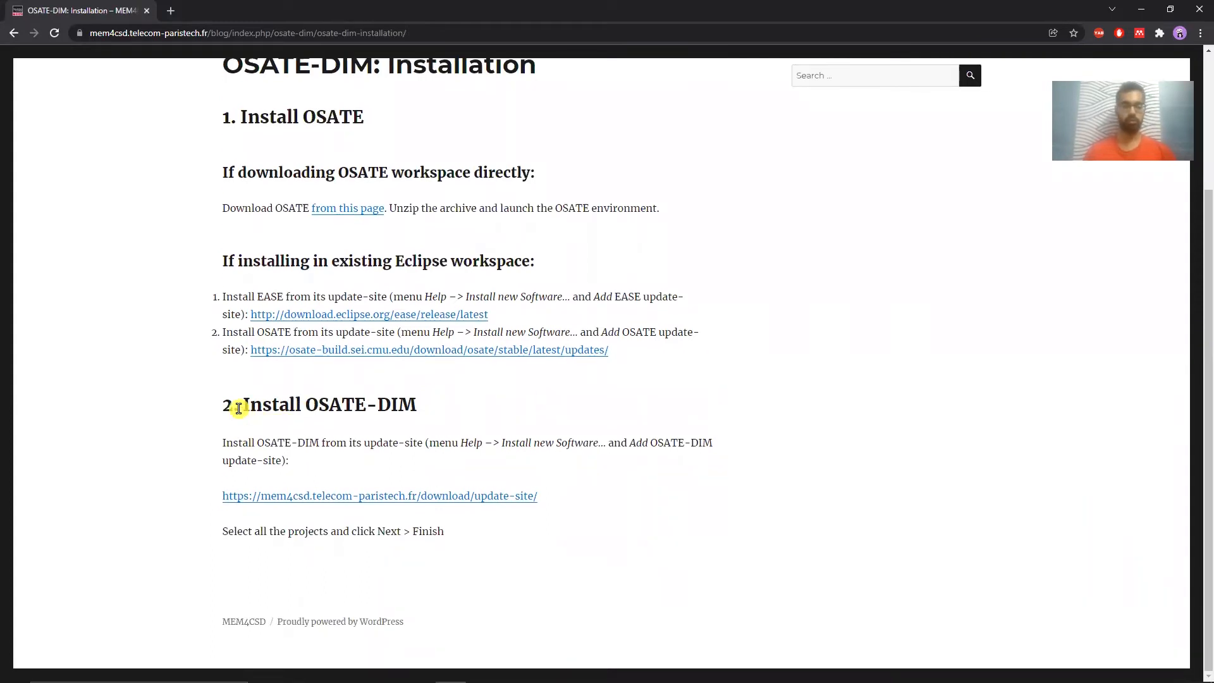
left_click(257, 496)
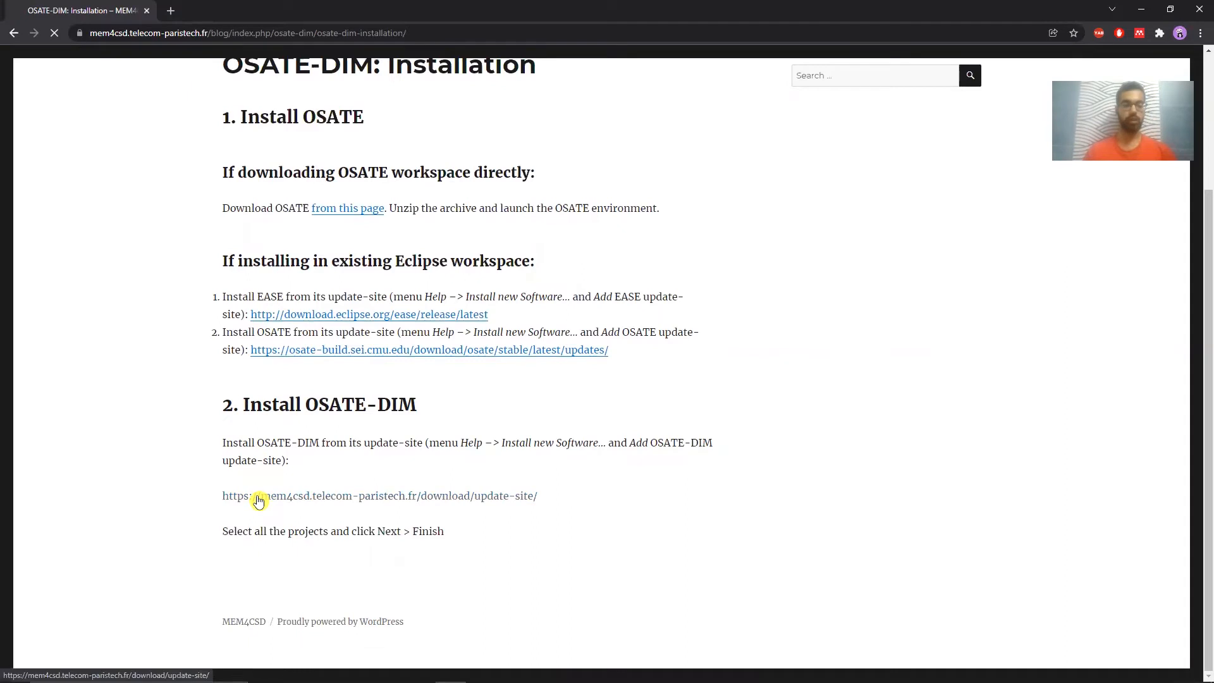
left_click(305, 33)
key("ctrl+c")
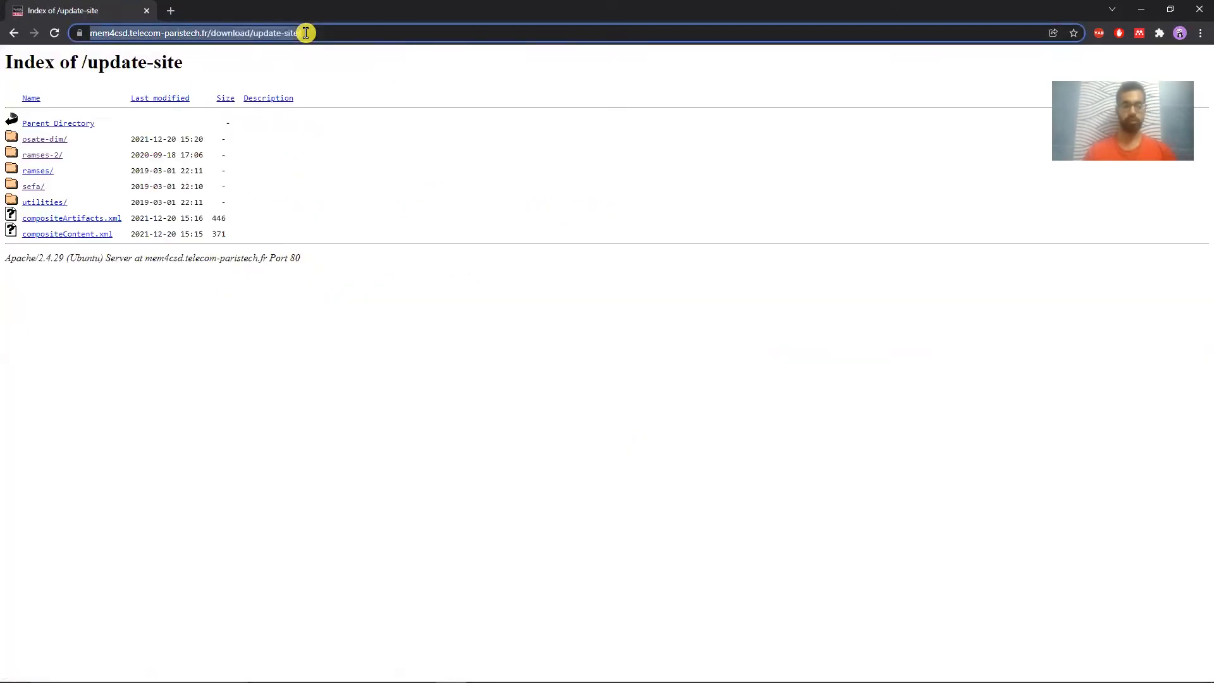
key("super")
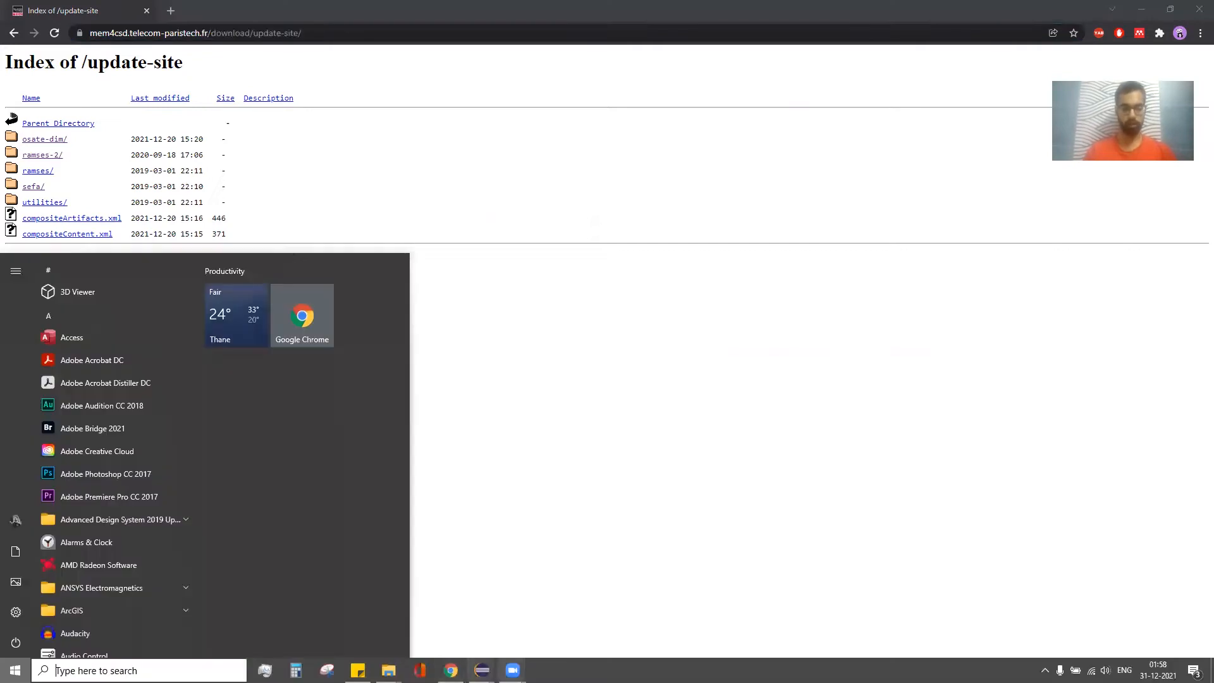
mouse_move(482, 670)
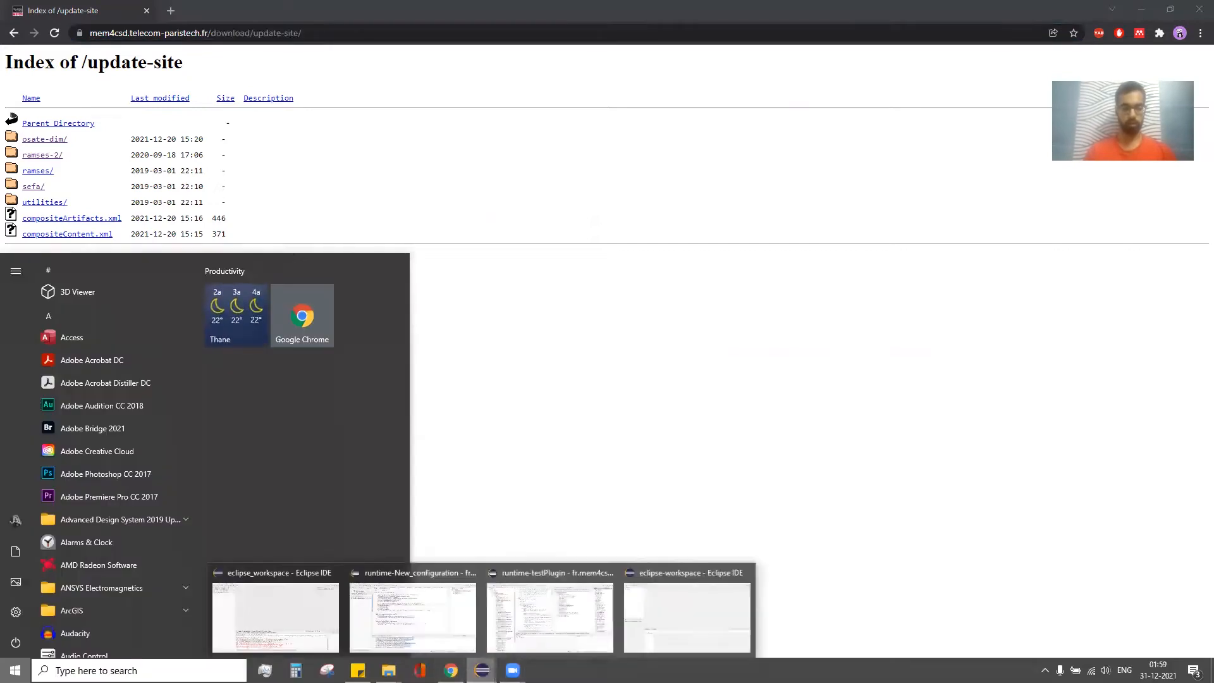
left_click(683, 602)
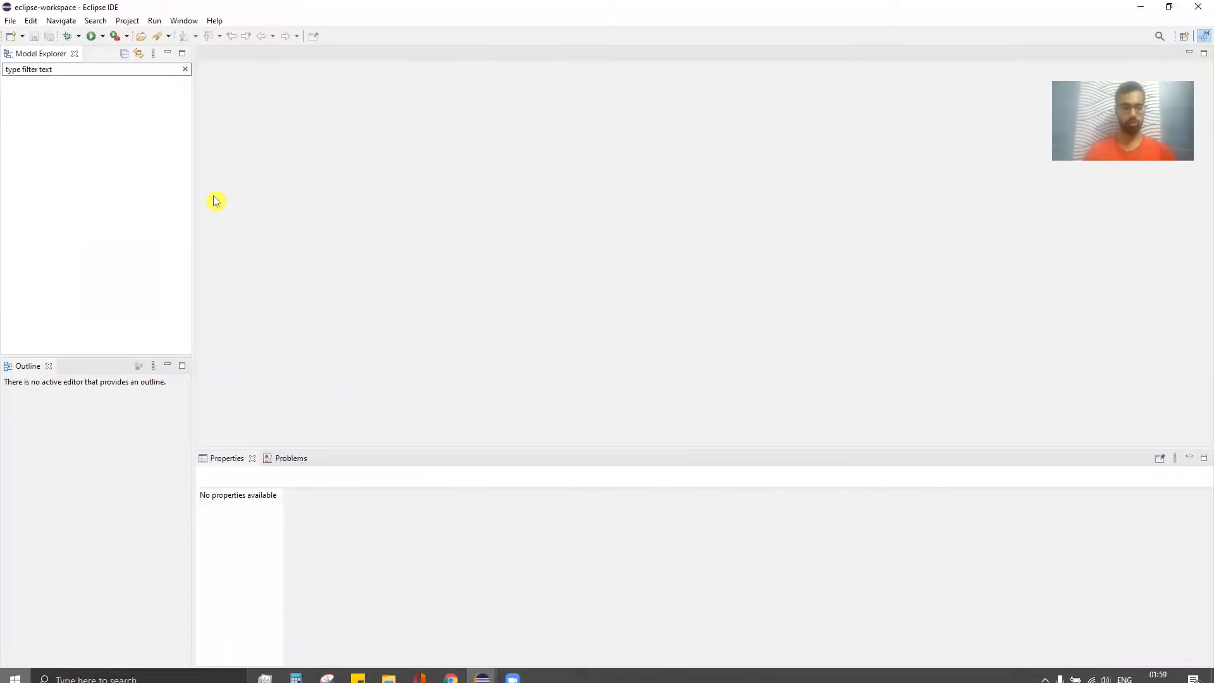
left_click(216, 21)
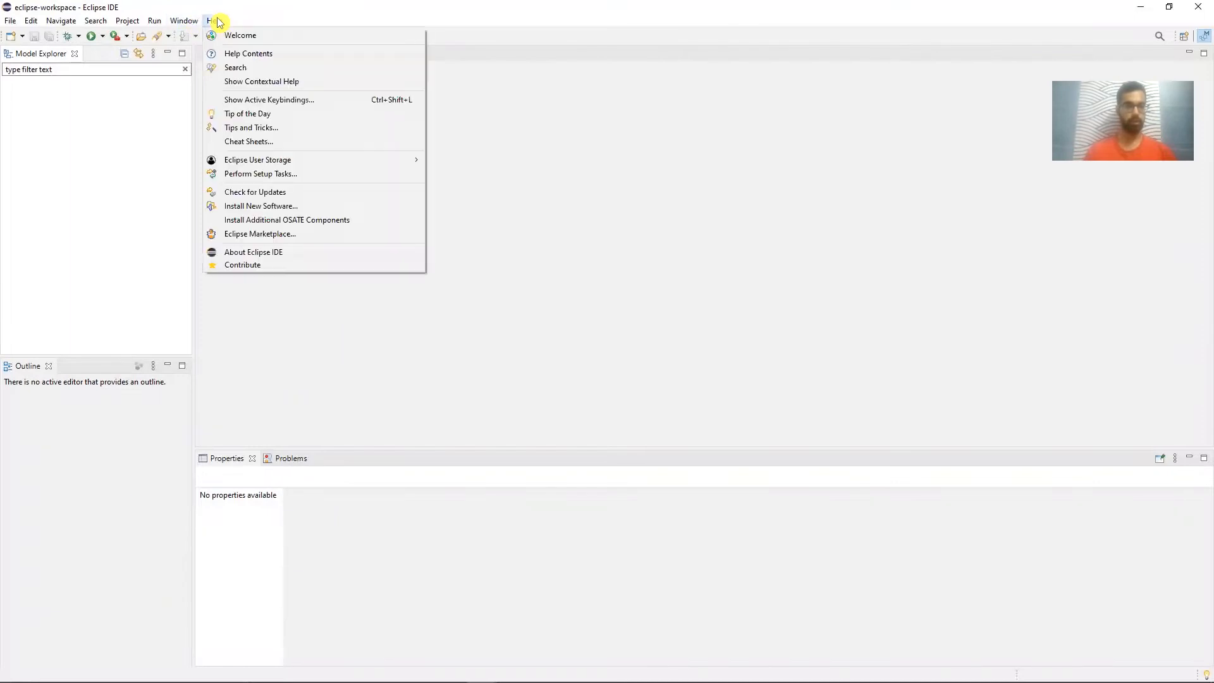
left_click(270, 204)
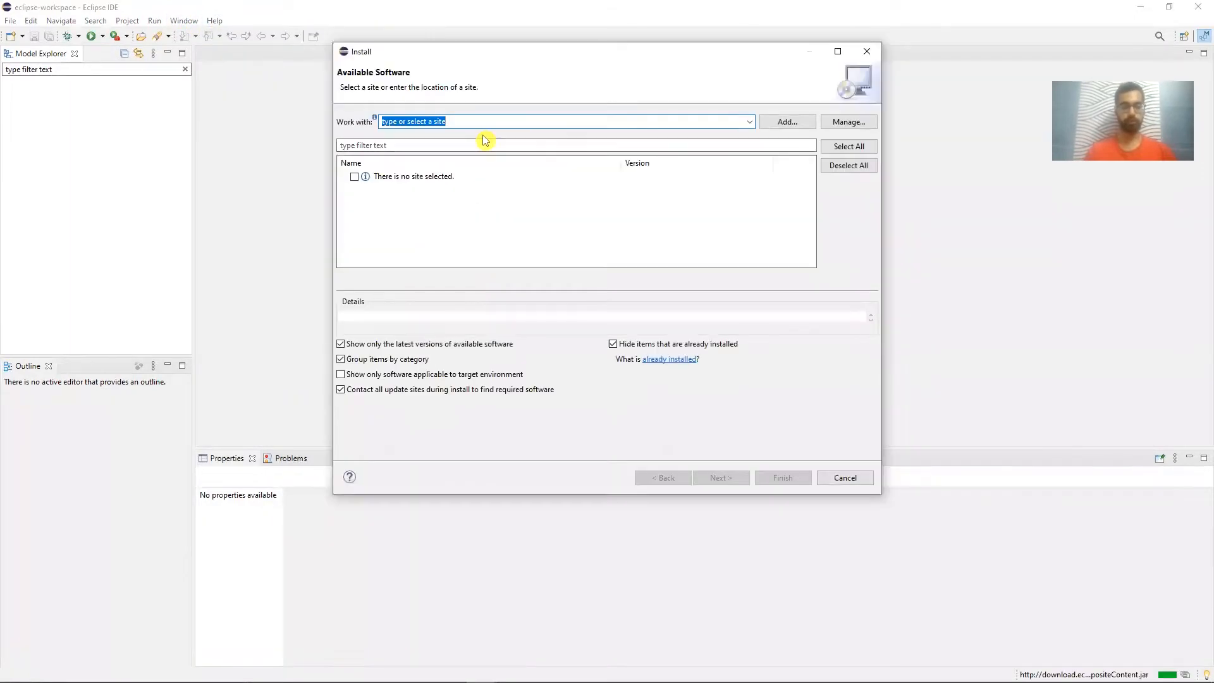
key("ctrl+v")
key("Return")
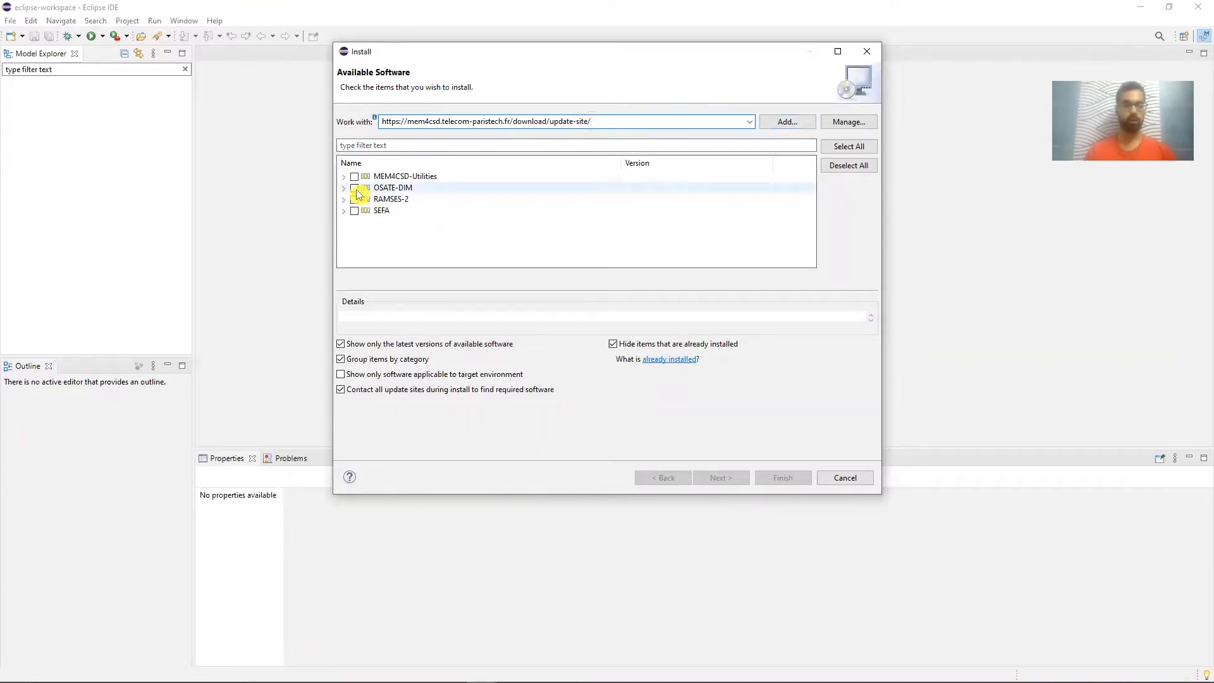
Step: Install the OSATE-DIM feature from the update site, accepting its licence terms, and restart Eclipse to apply the update
left_click(355, 188)
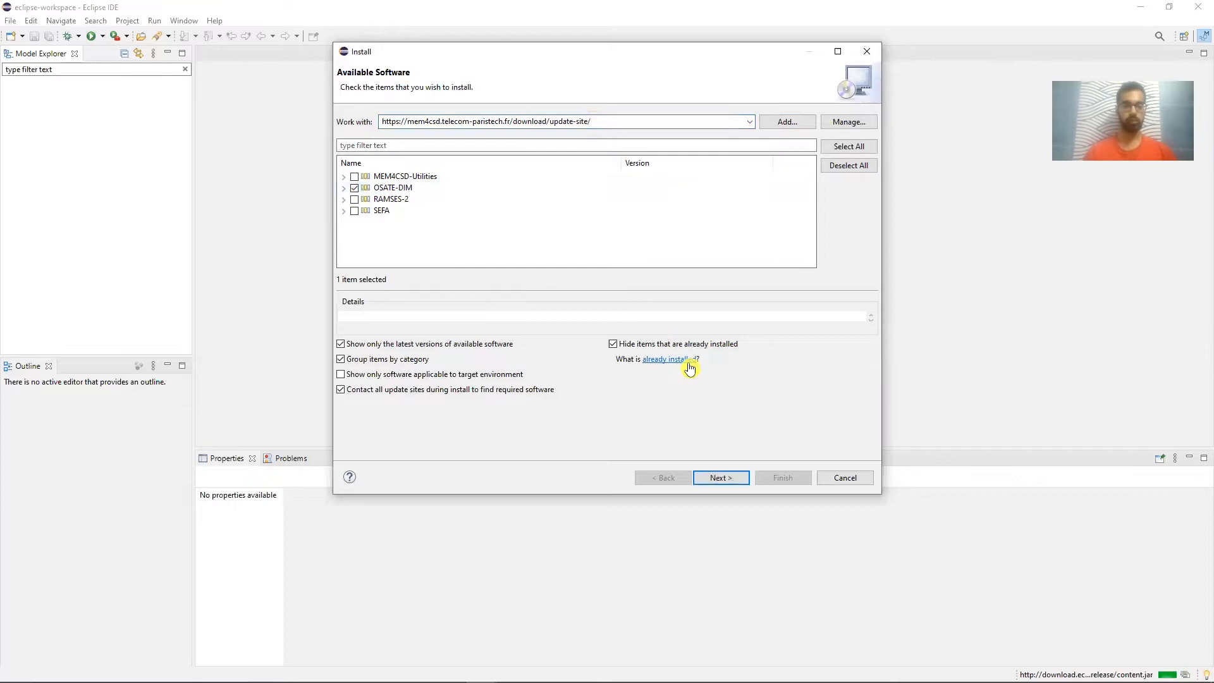
left_click(710, 475)
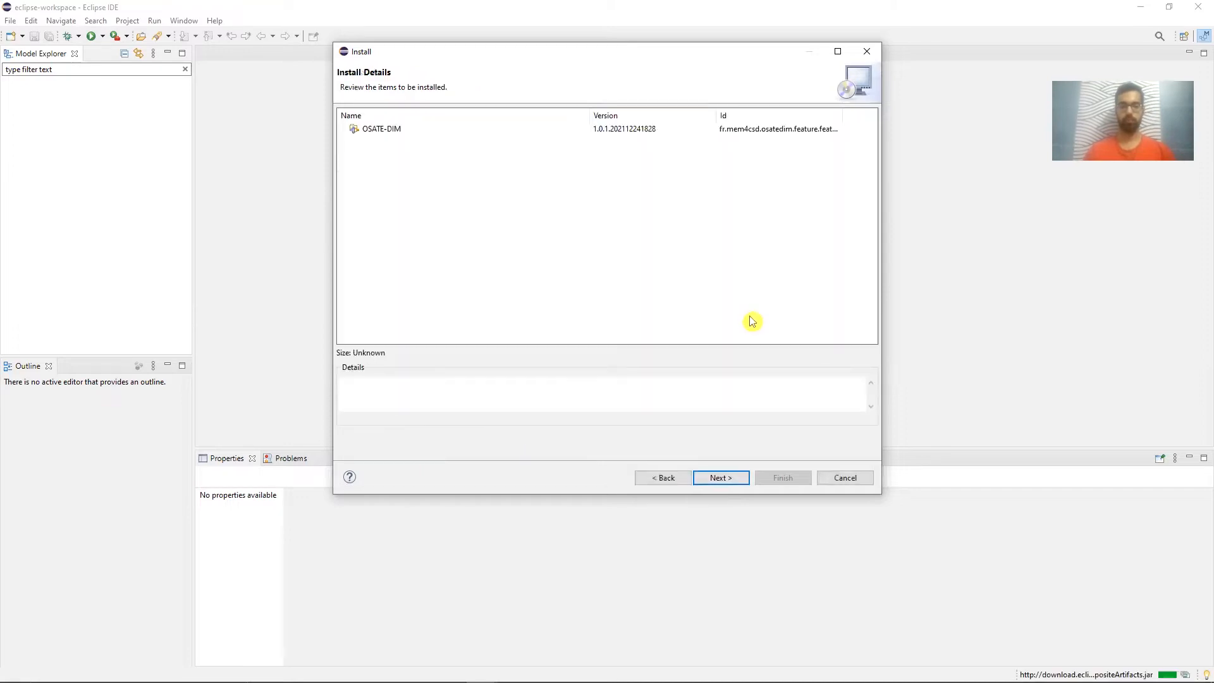
left_click(722, 478)
left_click(435, 406)
left_click(782, 480)
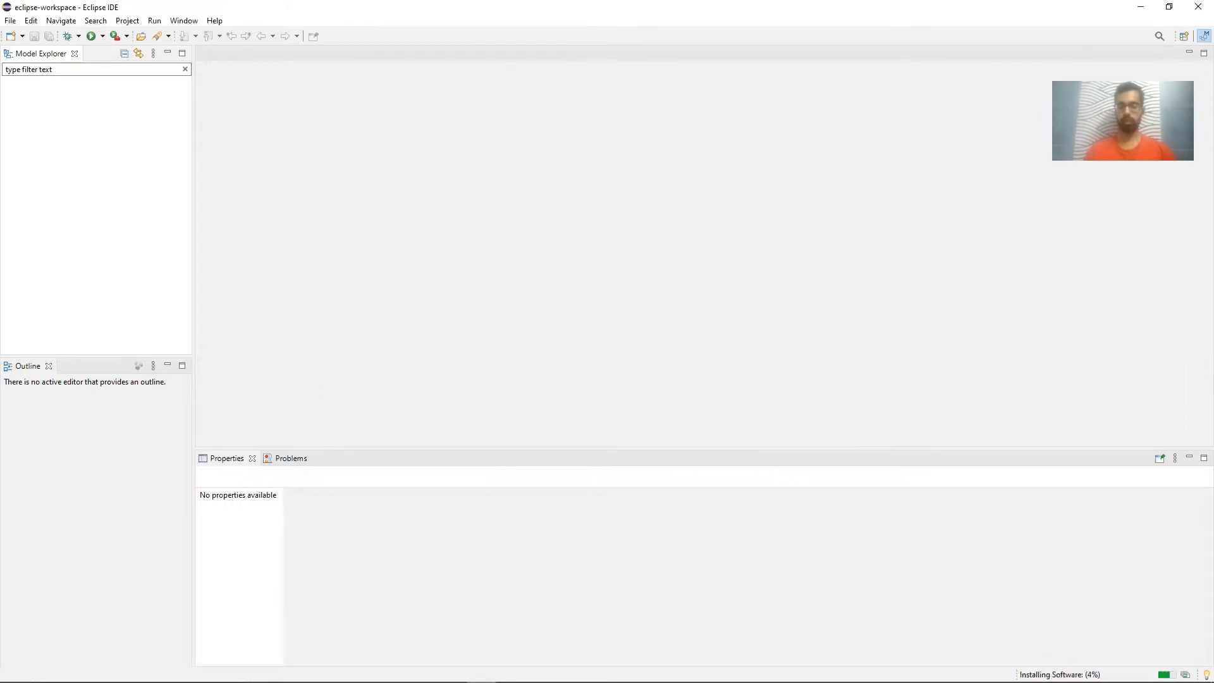
left_click(1185, 674)
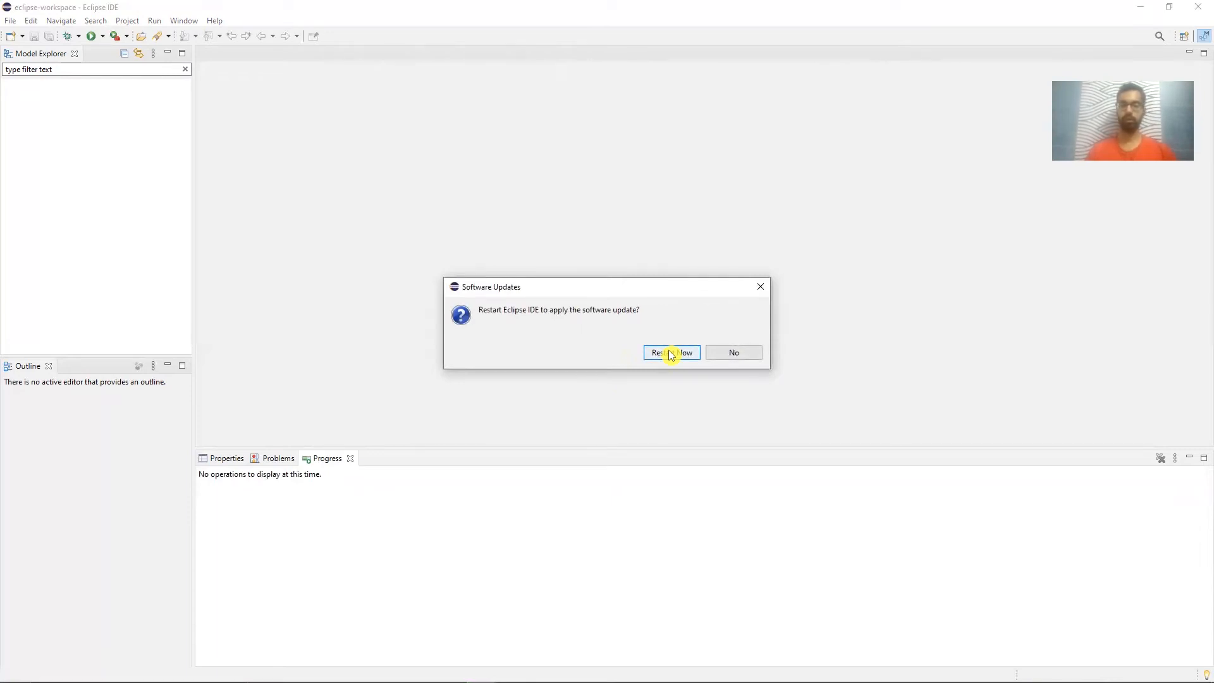
left_click(672, 355)
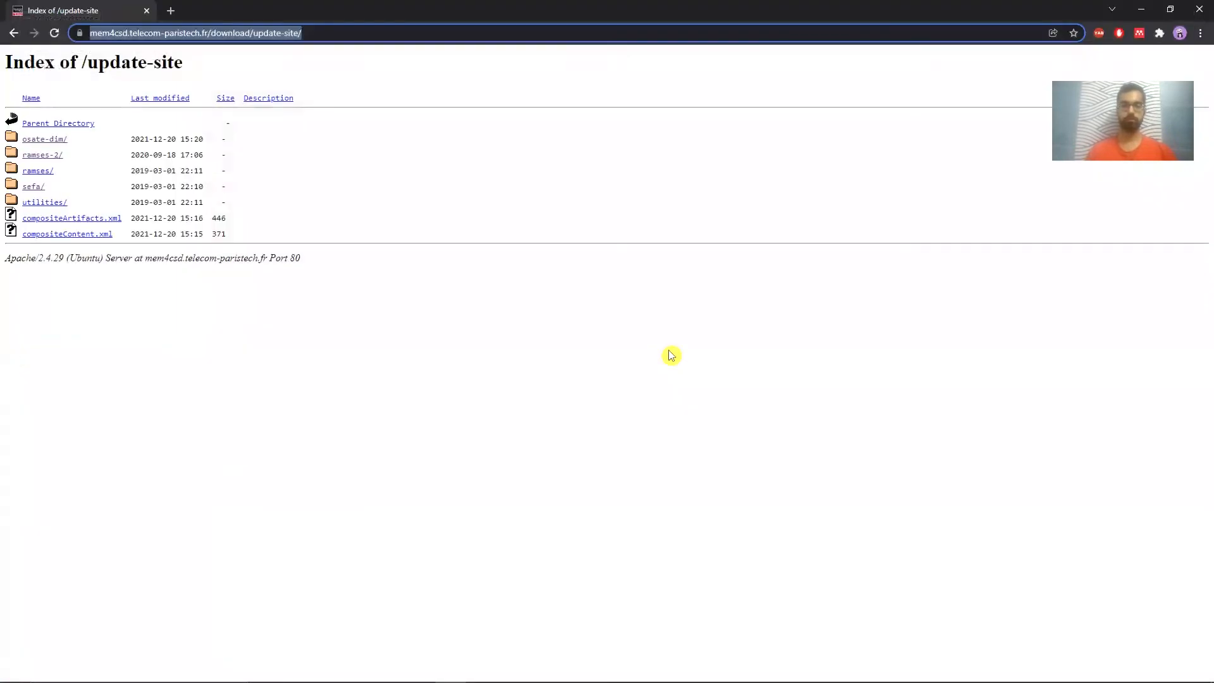
mouse_move(510, 681)
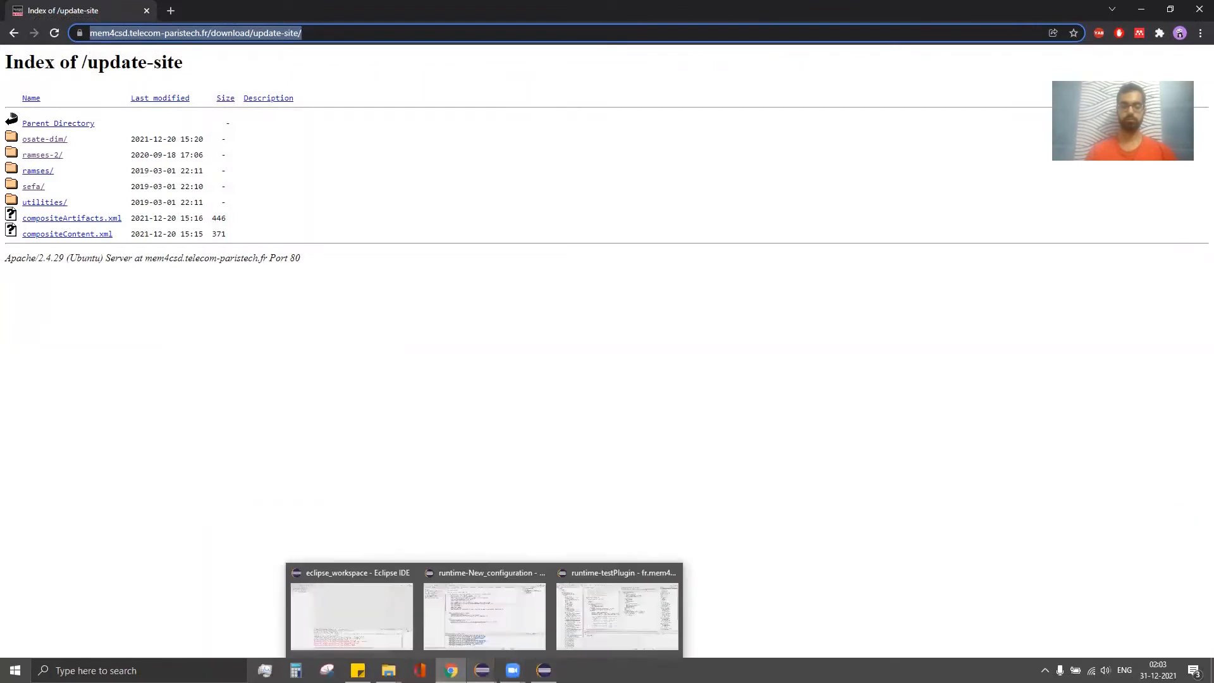
mouse_move(544, 670)
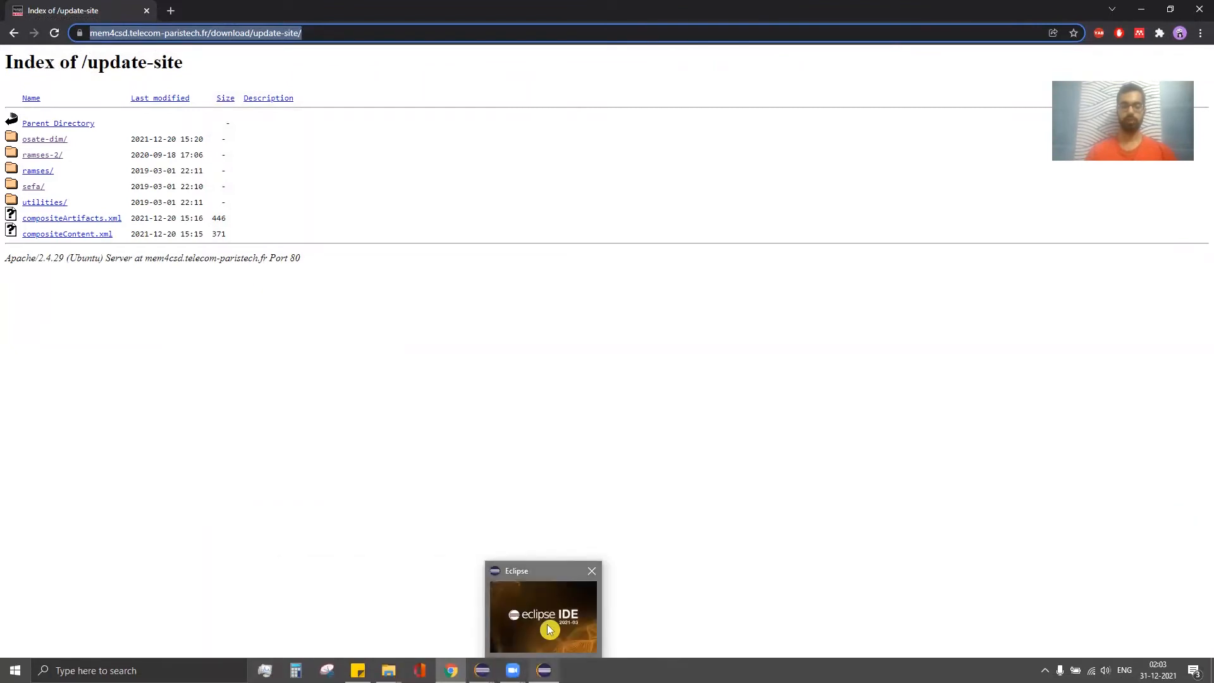
left_click(549, 629)
mouse_move(482, 670)
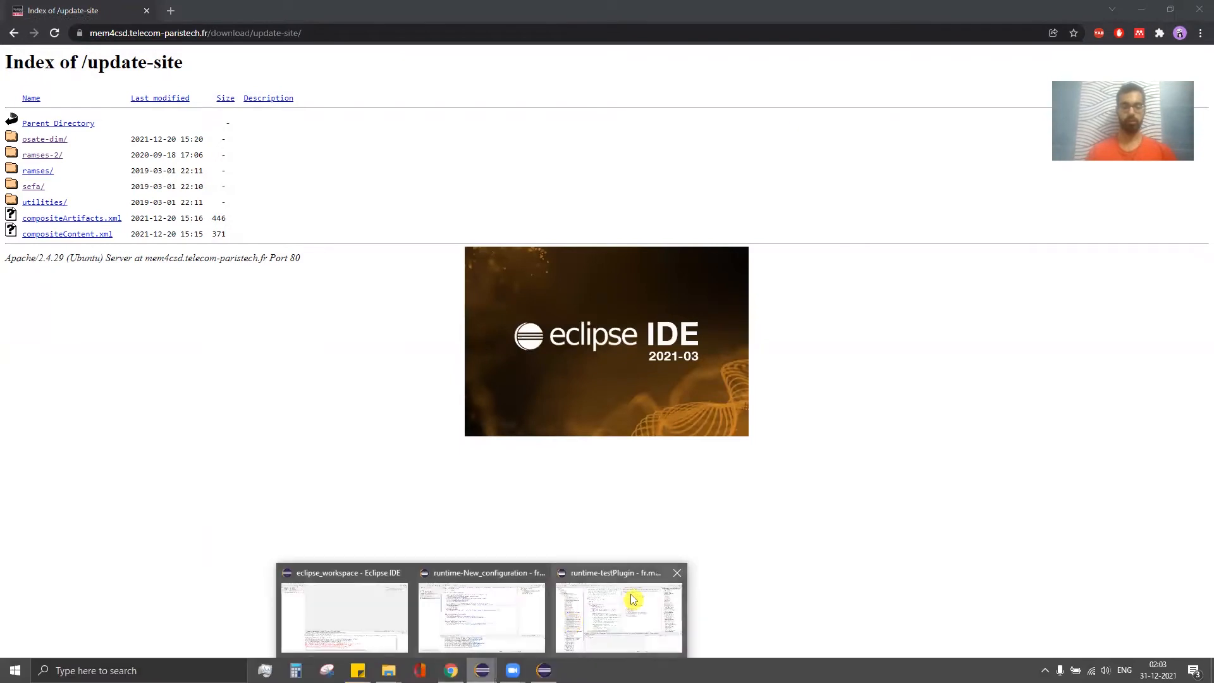
left_click(633, 599)
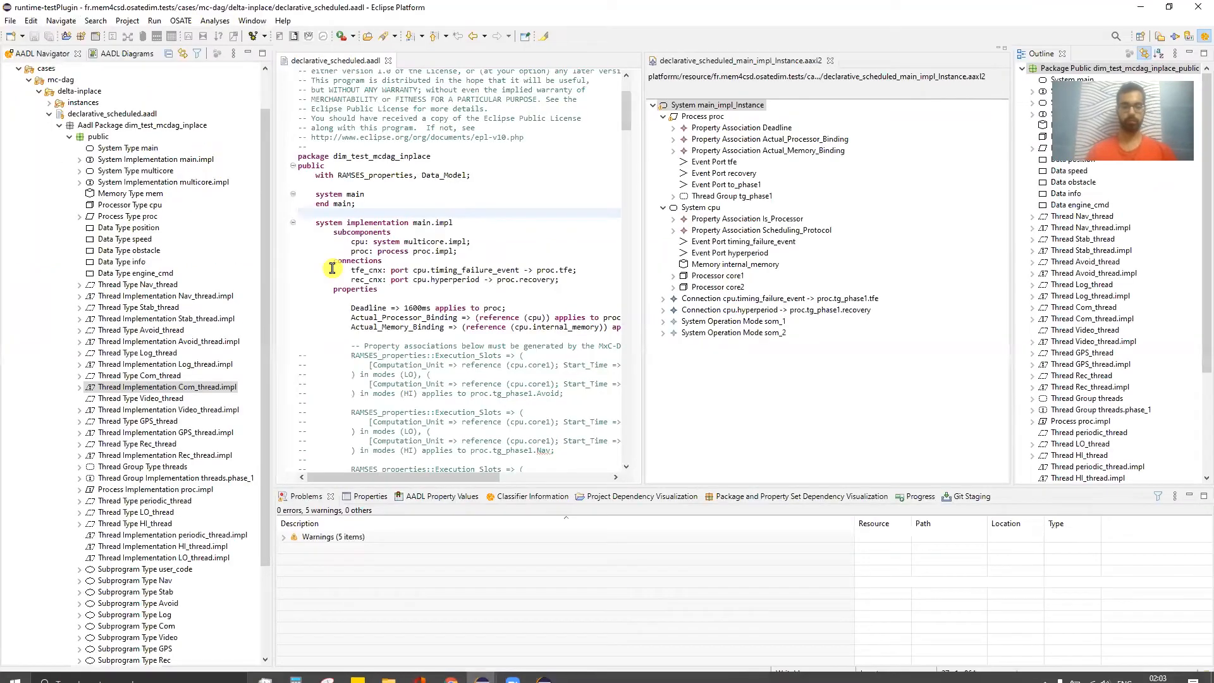
left_click(49, 114)
Step: Open the AADL perspective in the restarted eclipse-workspace window
left_click(1184, 37)
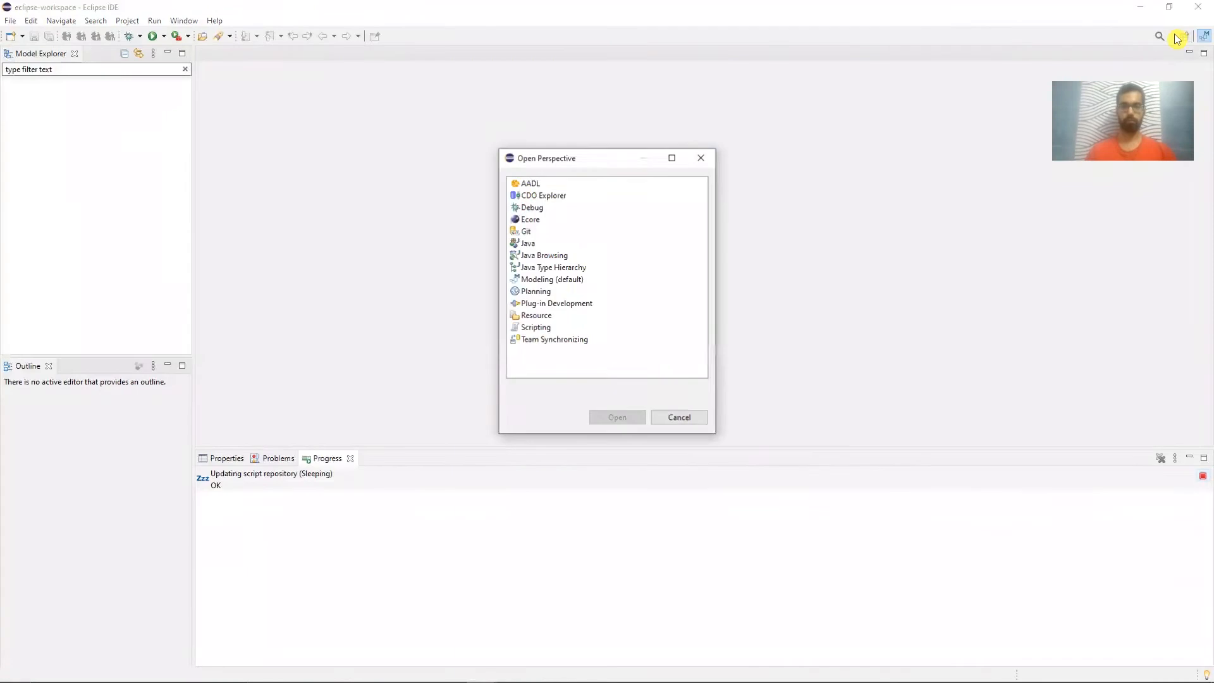
left_click(519, 184)
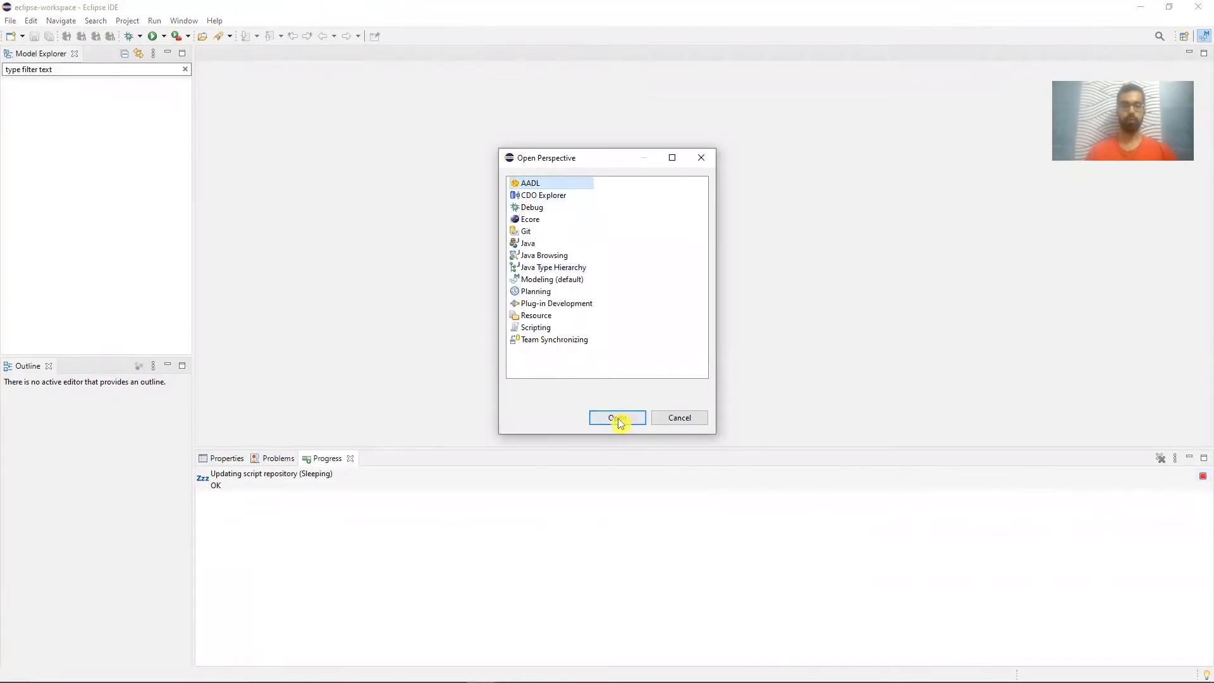
left_click(617, 417)
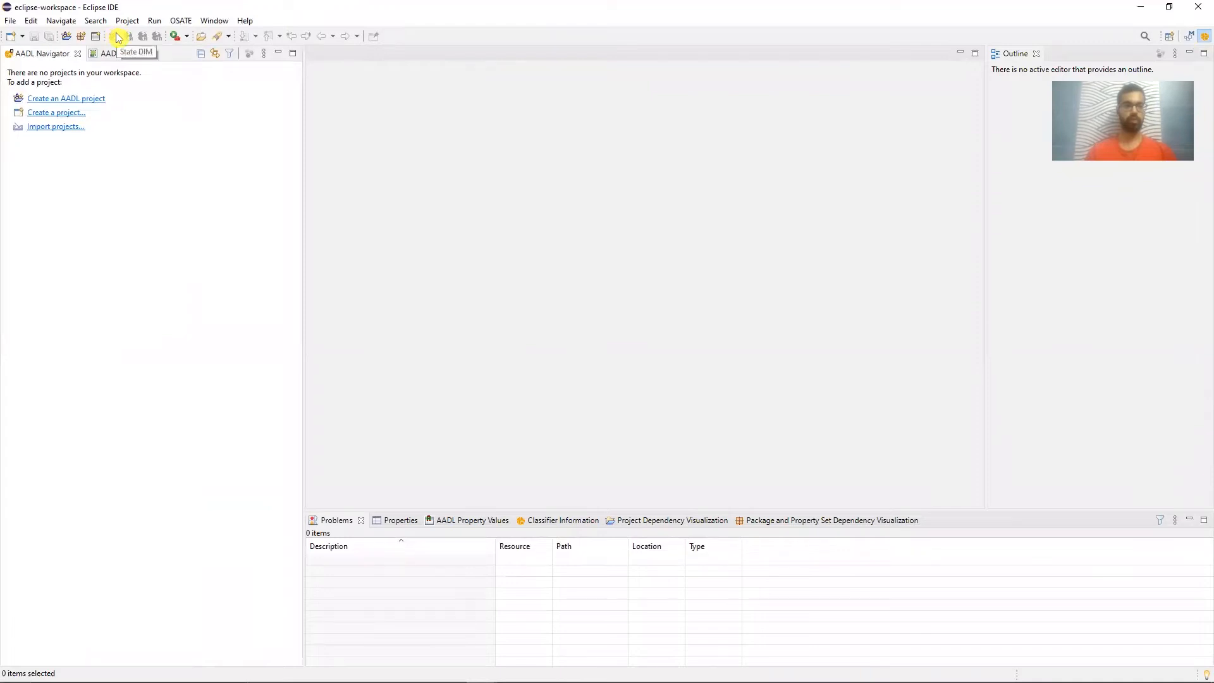
Step: Examine the DIM: Deinstantiate commands that OSATE offers and close the list without running any
left_click(179, 22)
mouse_move(221, 81)
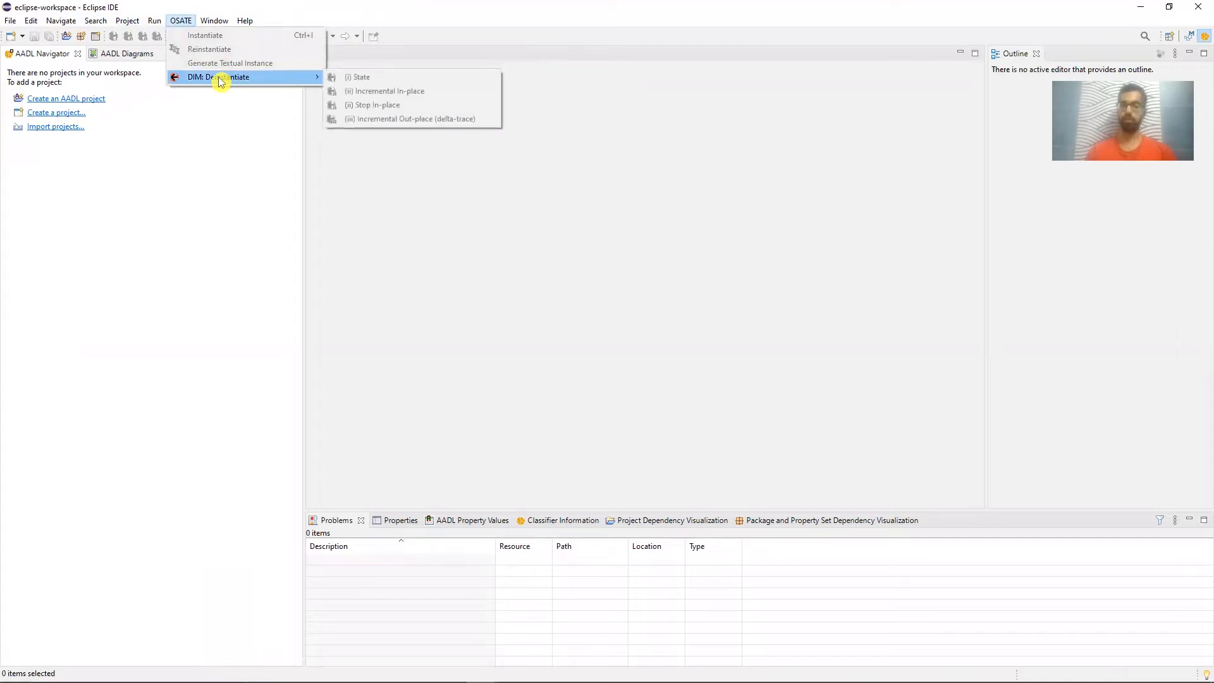
key("Escape")
key("Escape")
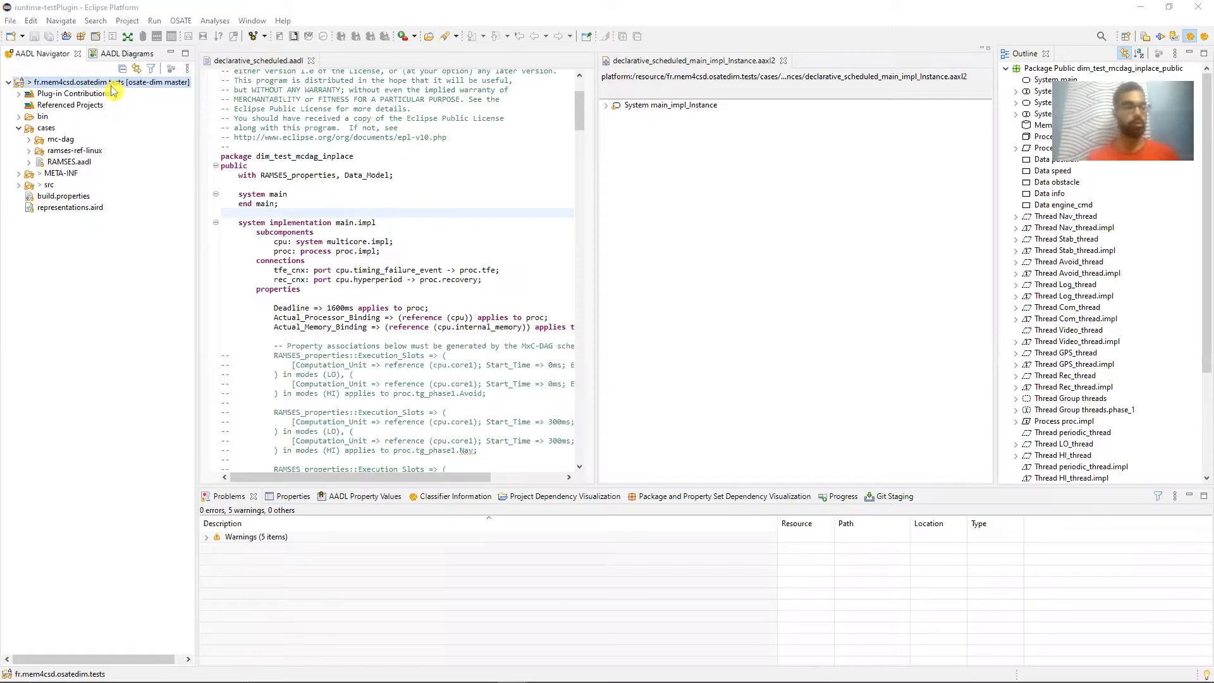
left_click(64, 139)
left_click(63, 151)
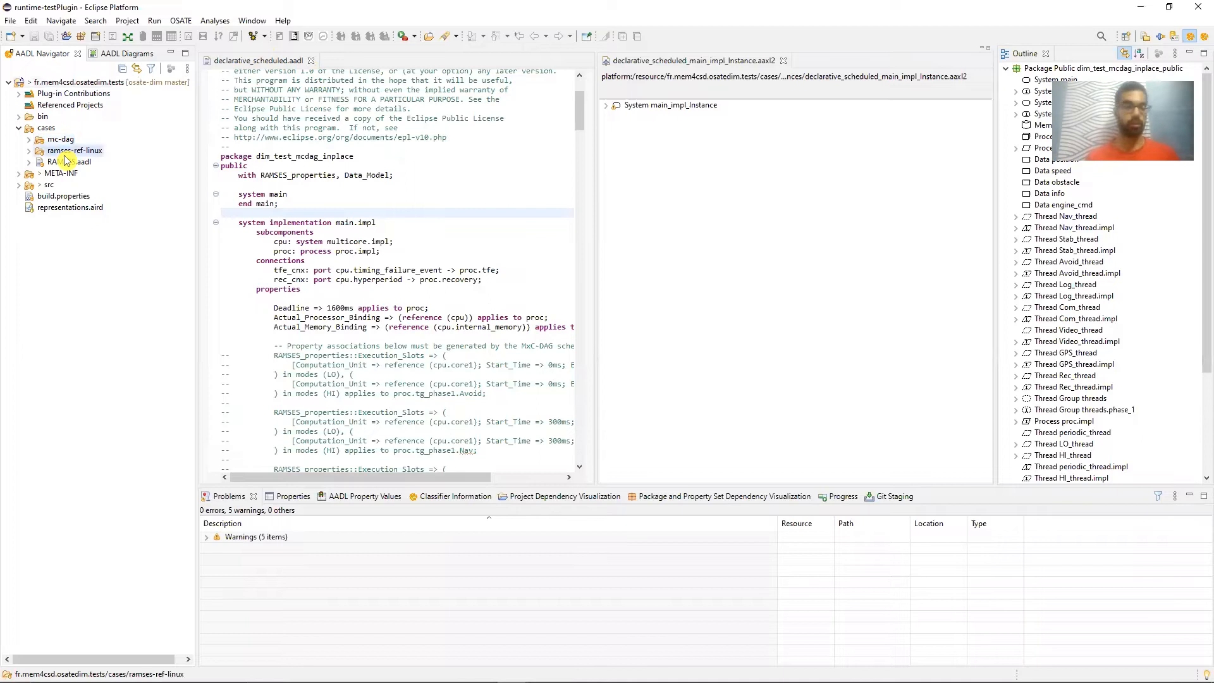
left_click(57, 143)
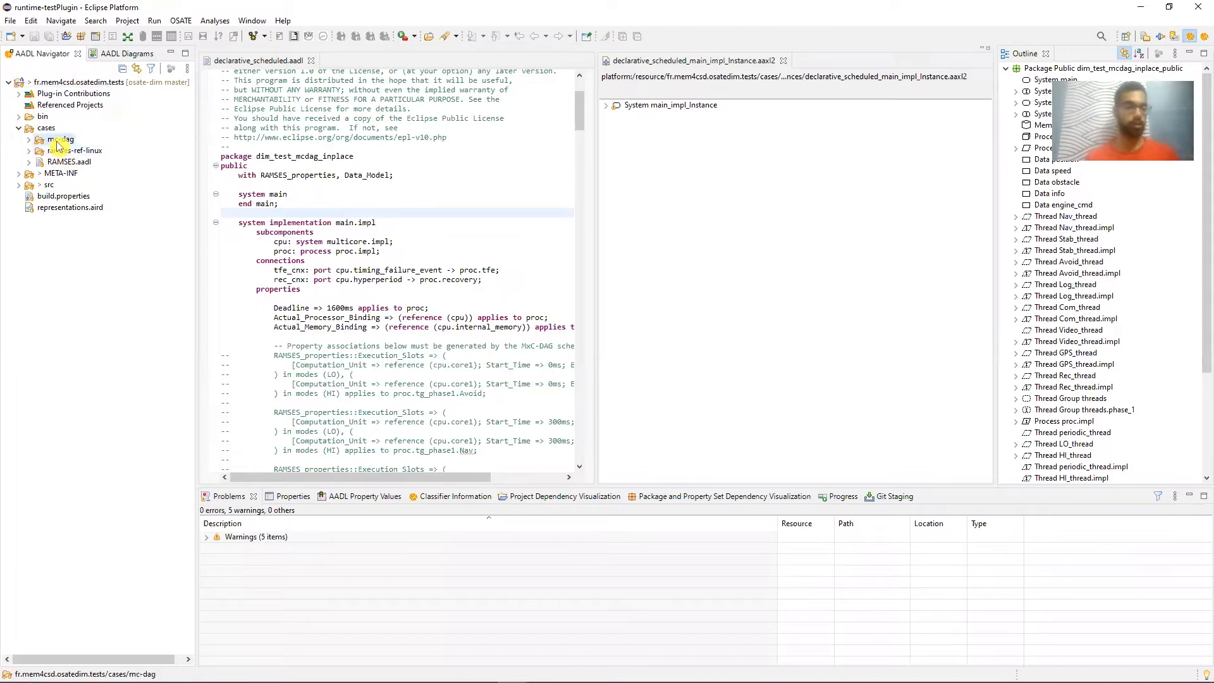
left_click(60, 152)
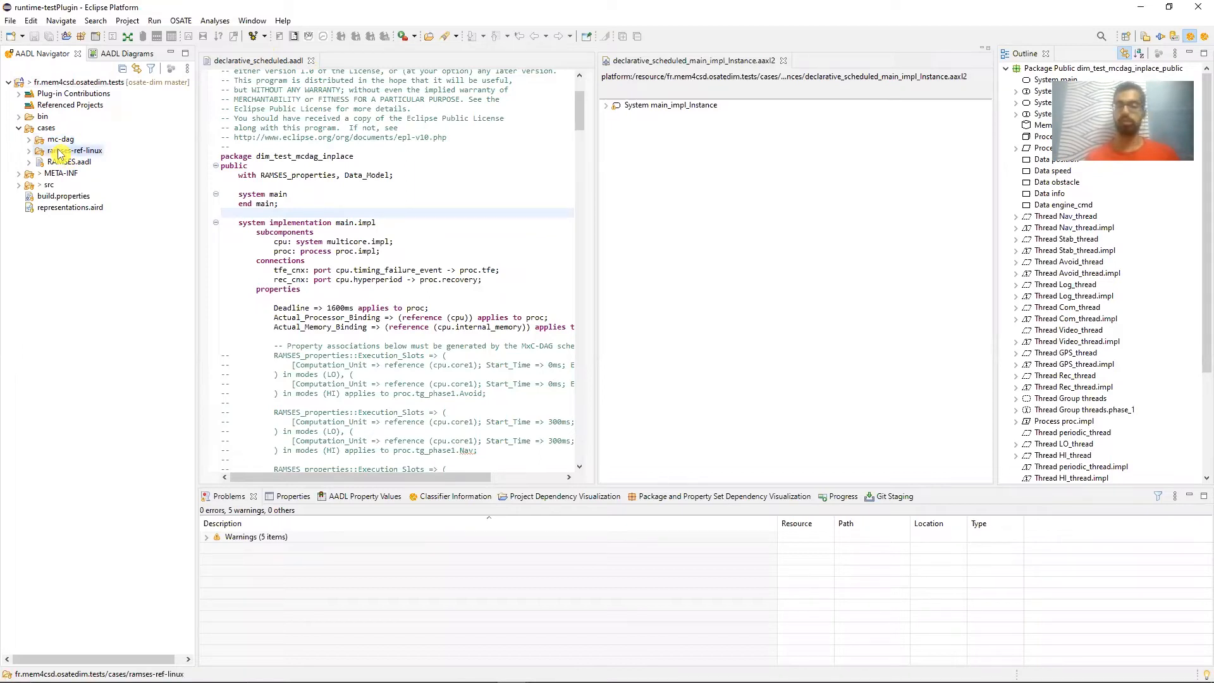
left_click(55, 142)
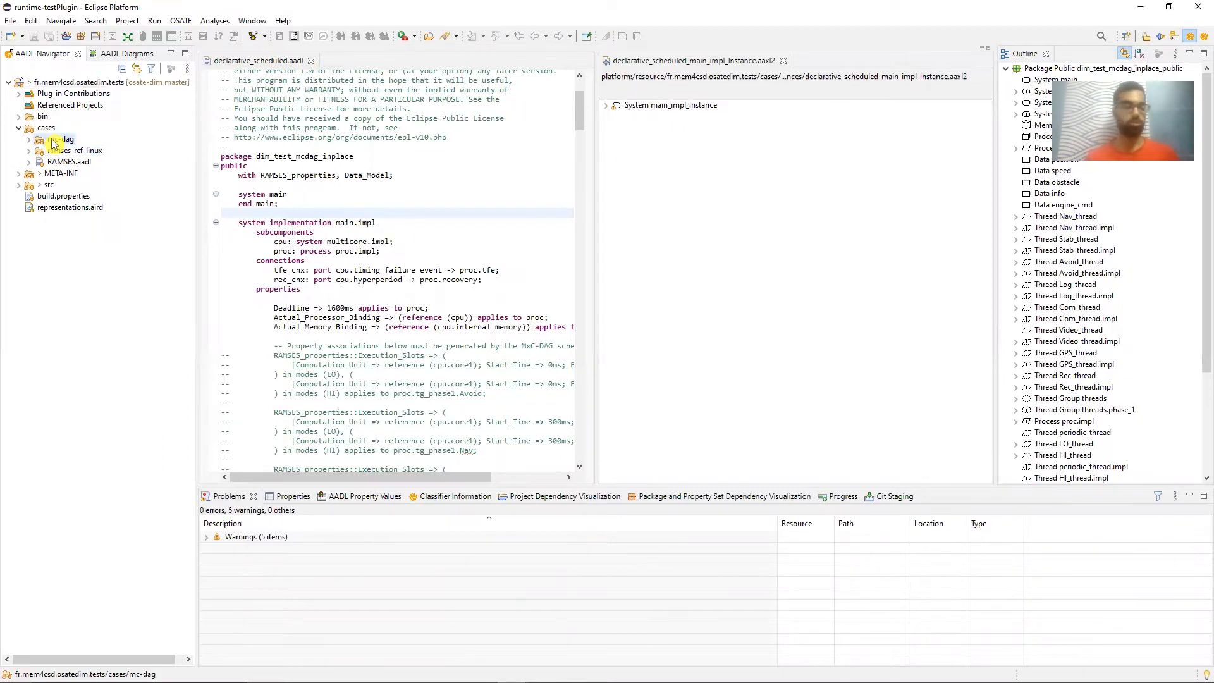
left_click(59, 153)
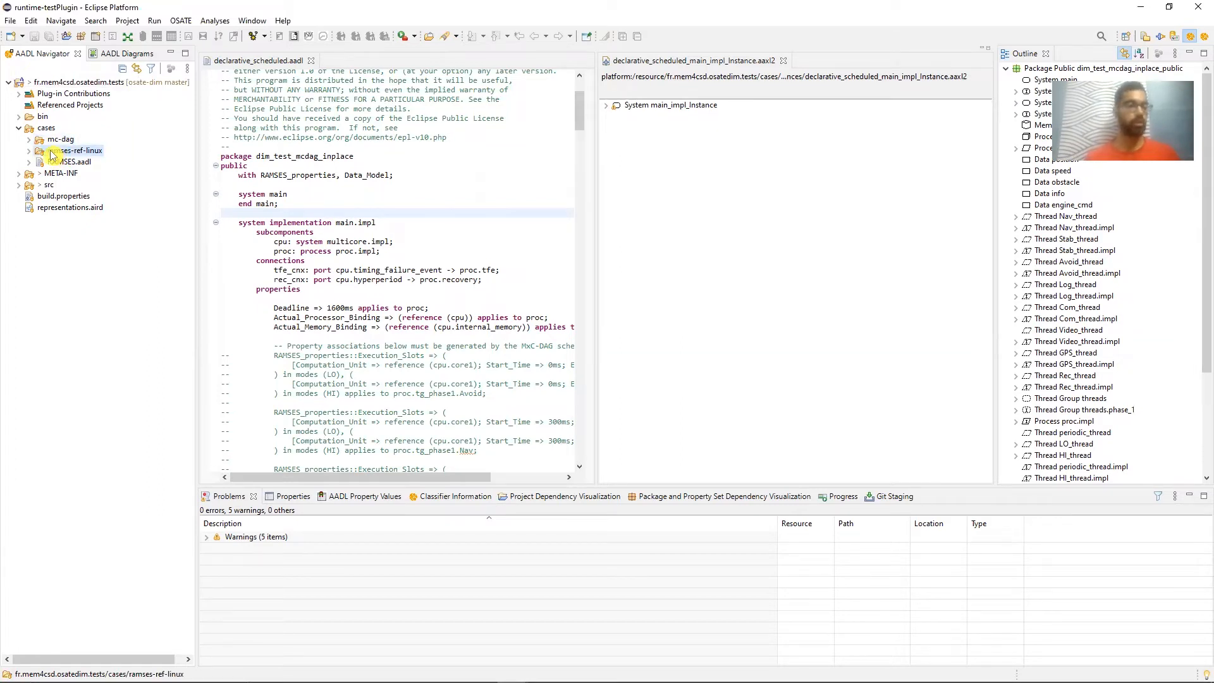
left_click(49, 141)
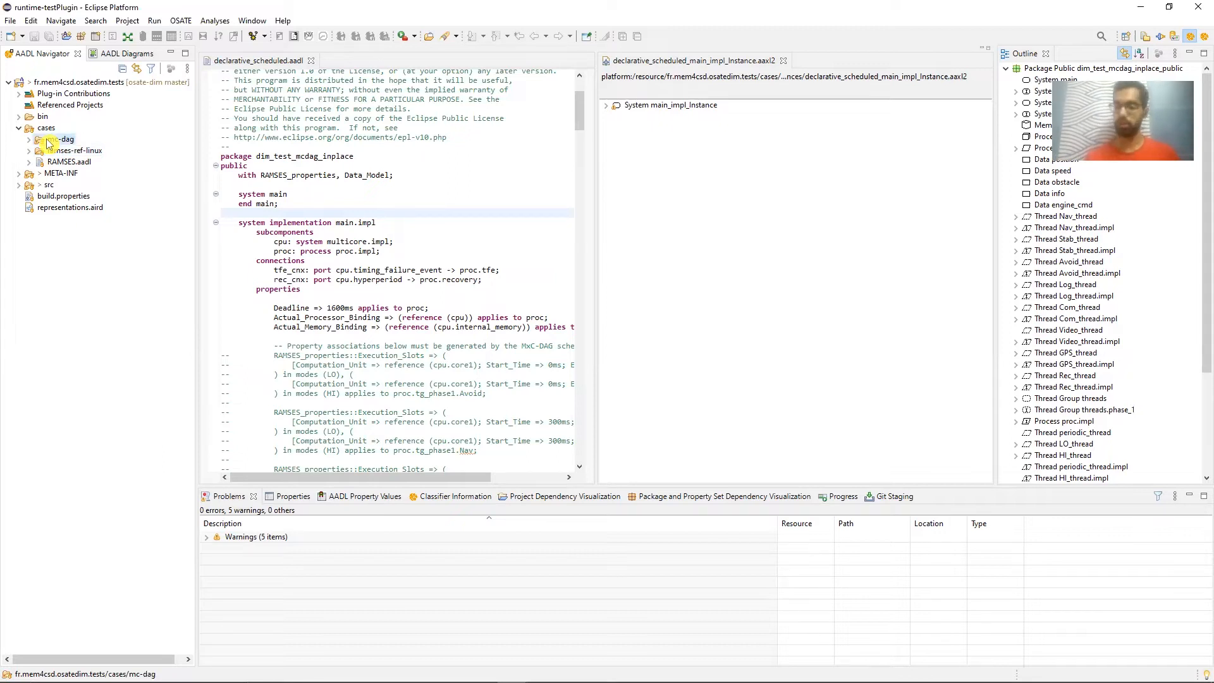
Step: Open declarative_main_impl_Instance.aaxl2 from the instances folder of the mc-dag state case, leaving it as the only open editor
left_click(29, 140)
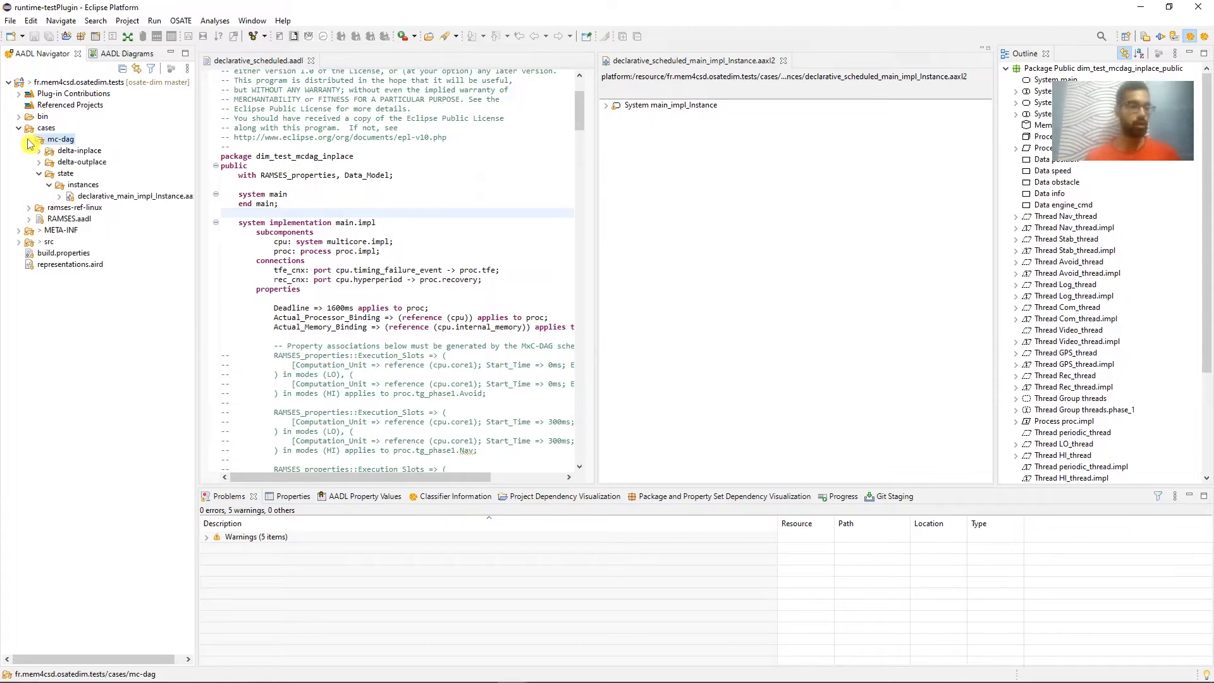
left_click(40, 174)
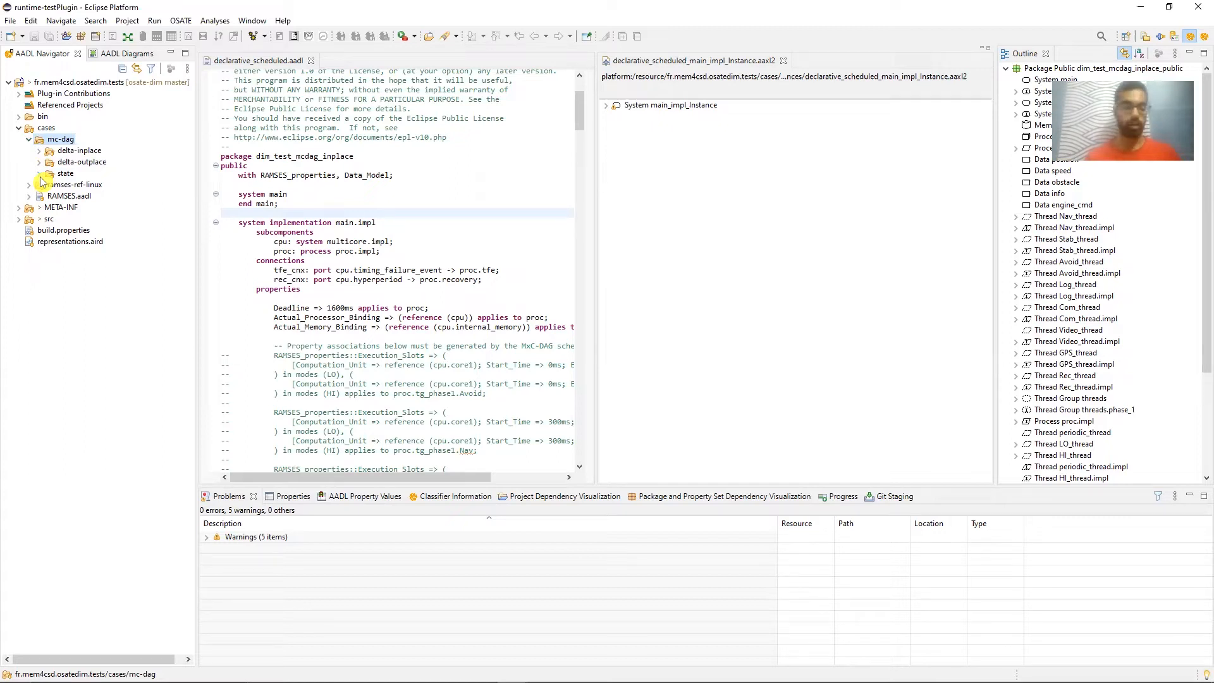
left_click(39, 174)
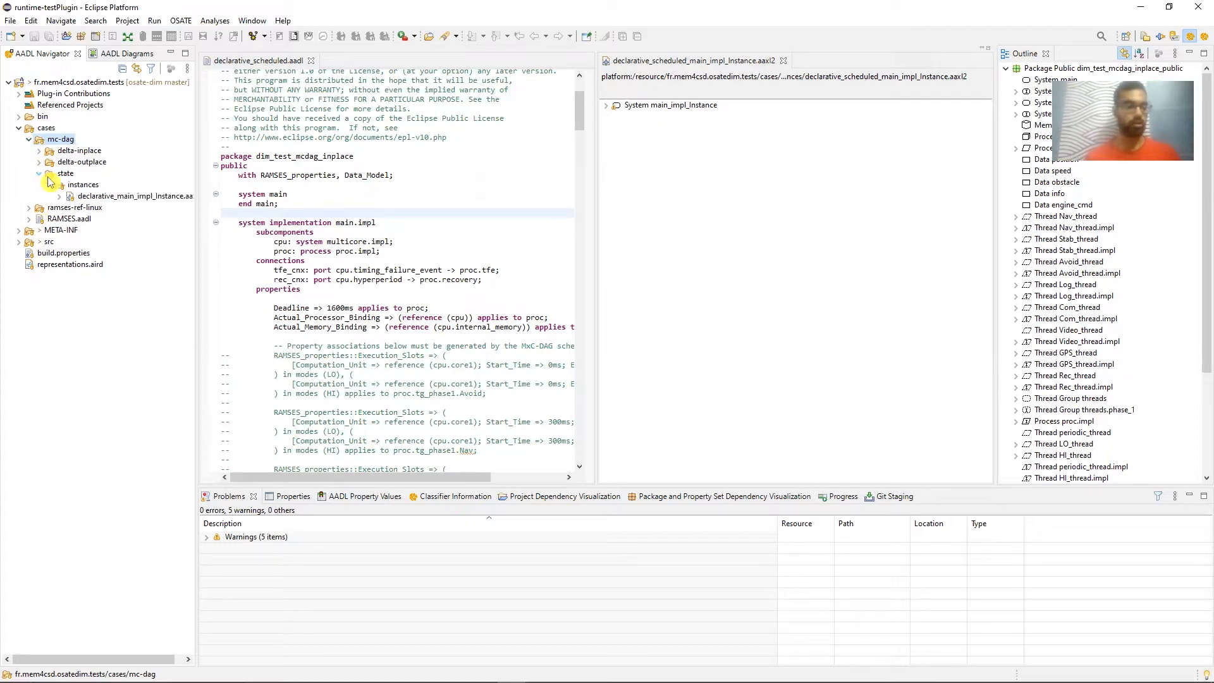
double_click(76, 198)
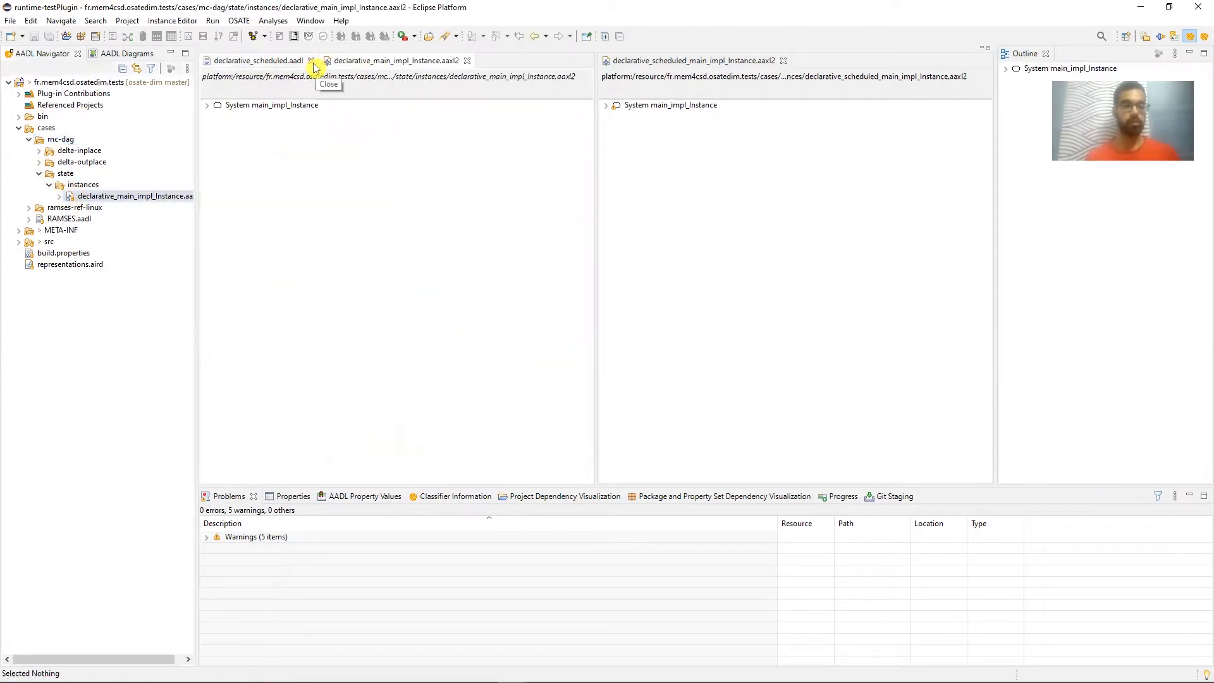
left_click(783, 61)
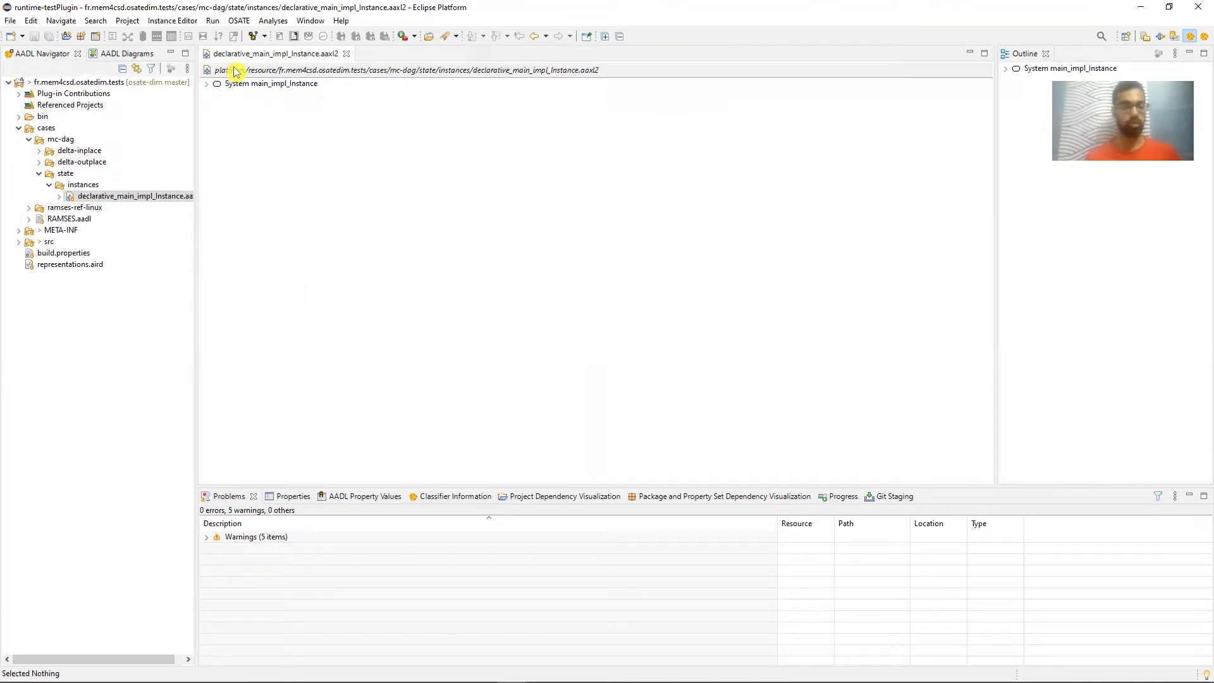
Step: Examine the DIM: Deinstantiate commands offered for declarative_main_impl_Instance.aaxl2 in OSATE and among the file's own commands, without running any
left_click(114, 197)
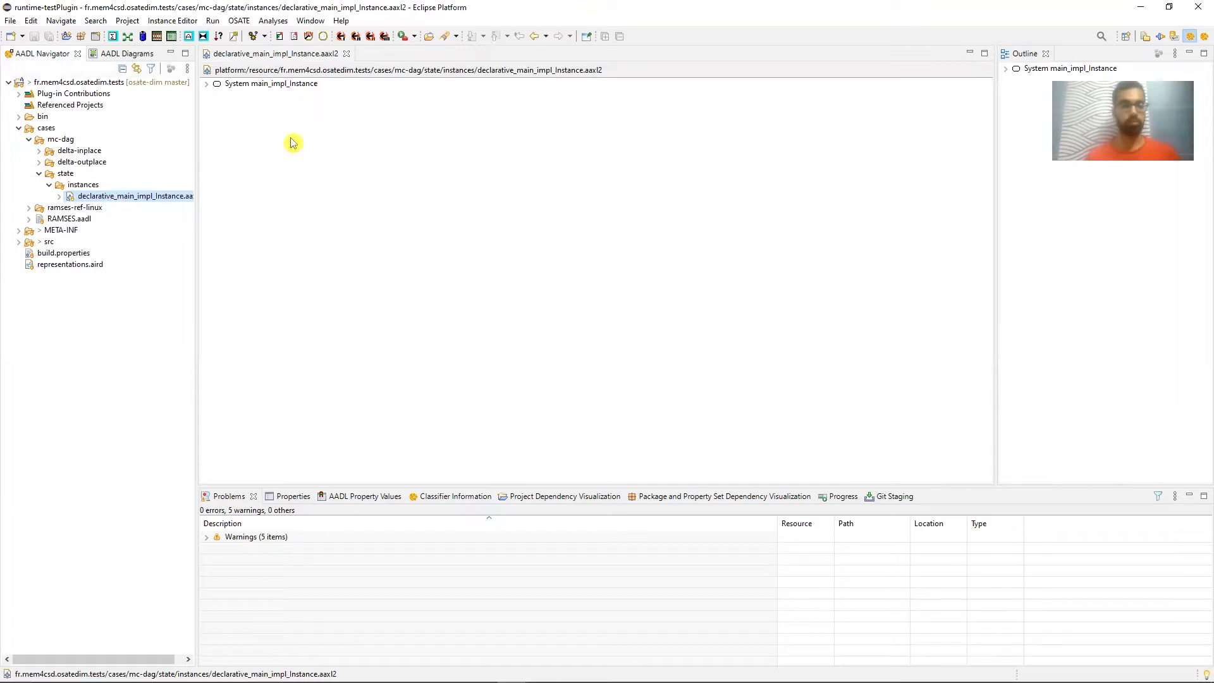
left_click(343, 42)
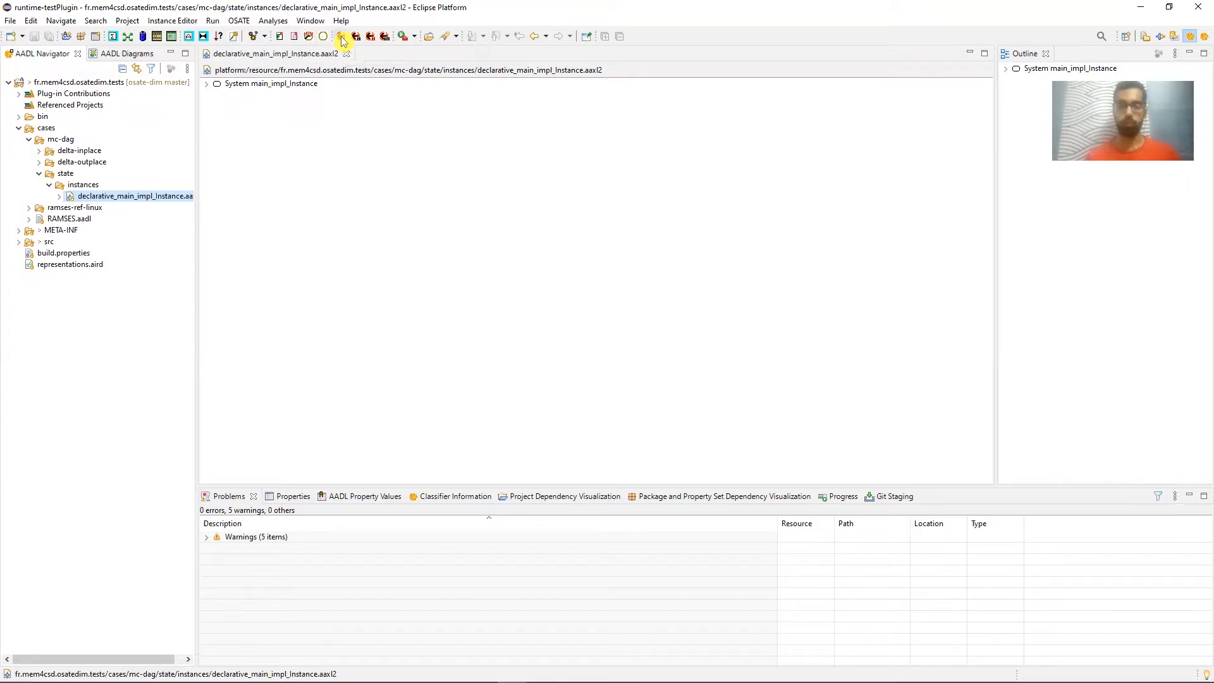
left_click(238, 21)
mouse_move(303, 94)
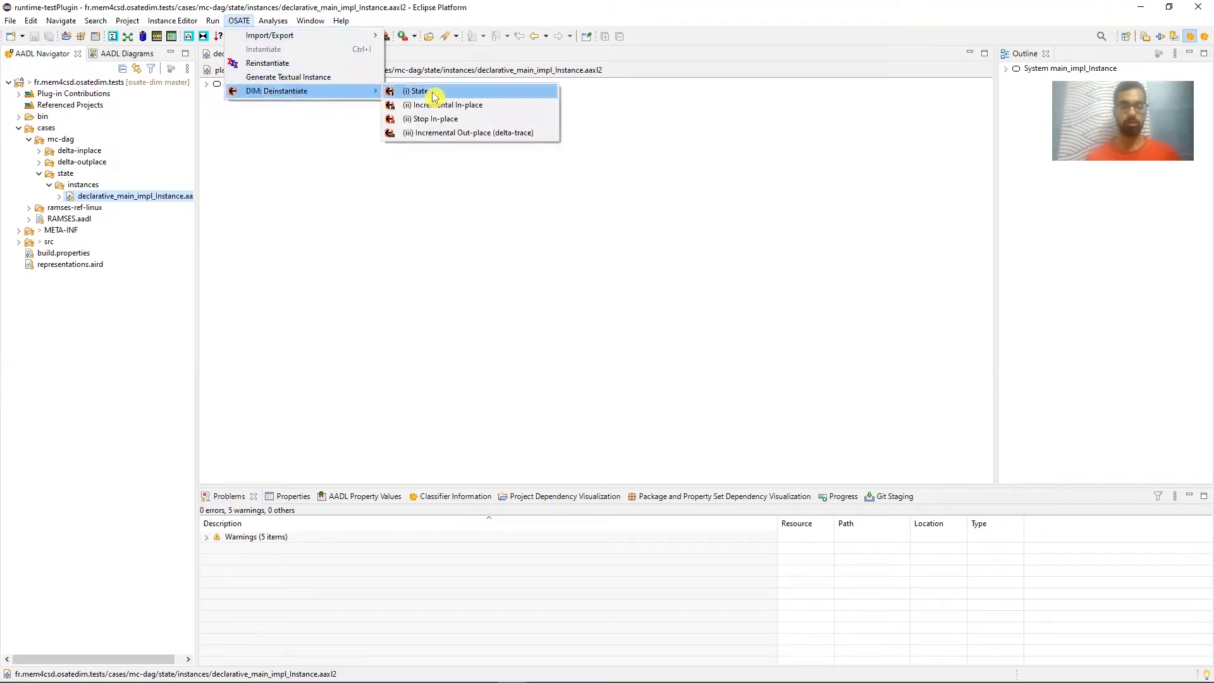
left_click(148, 199)
right_click(148, 198)
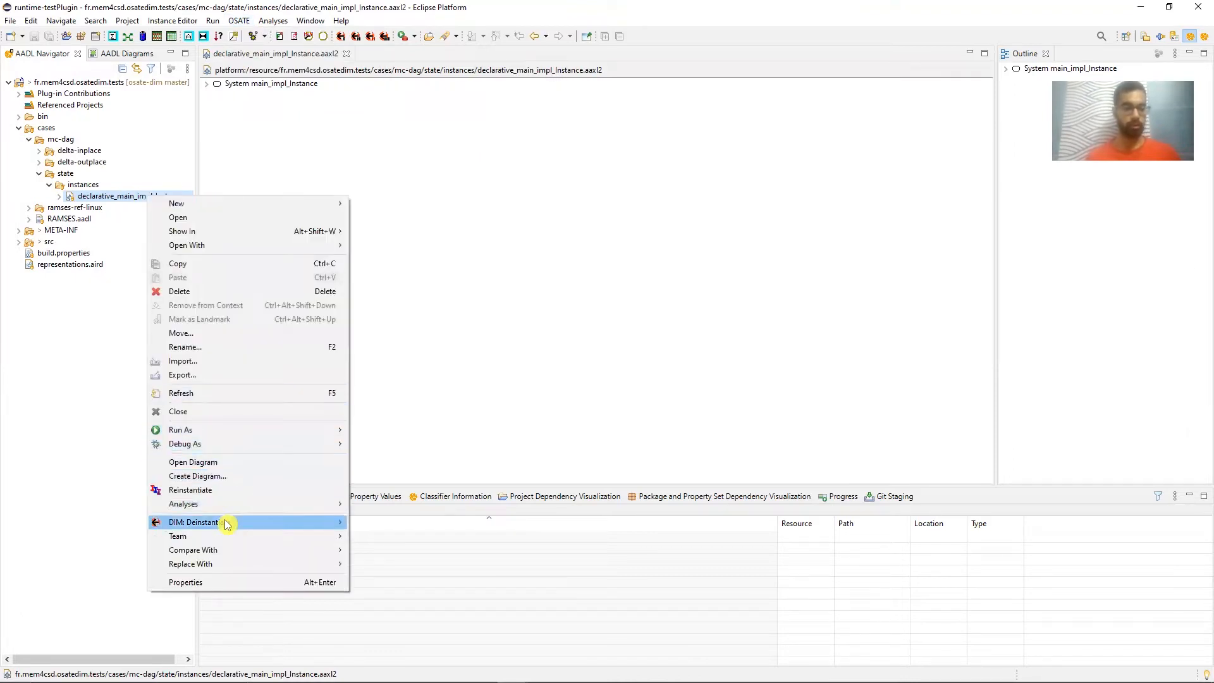
mouse_move(227, 524)
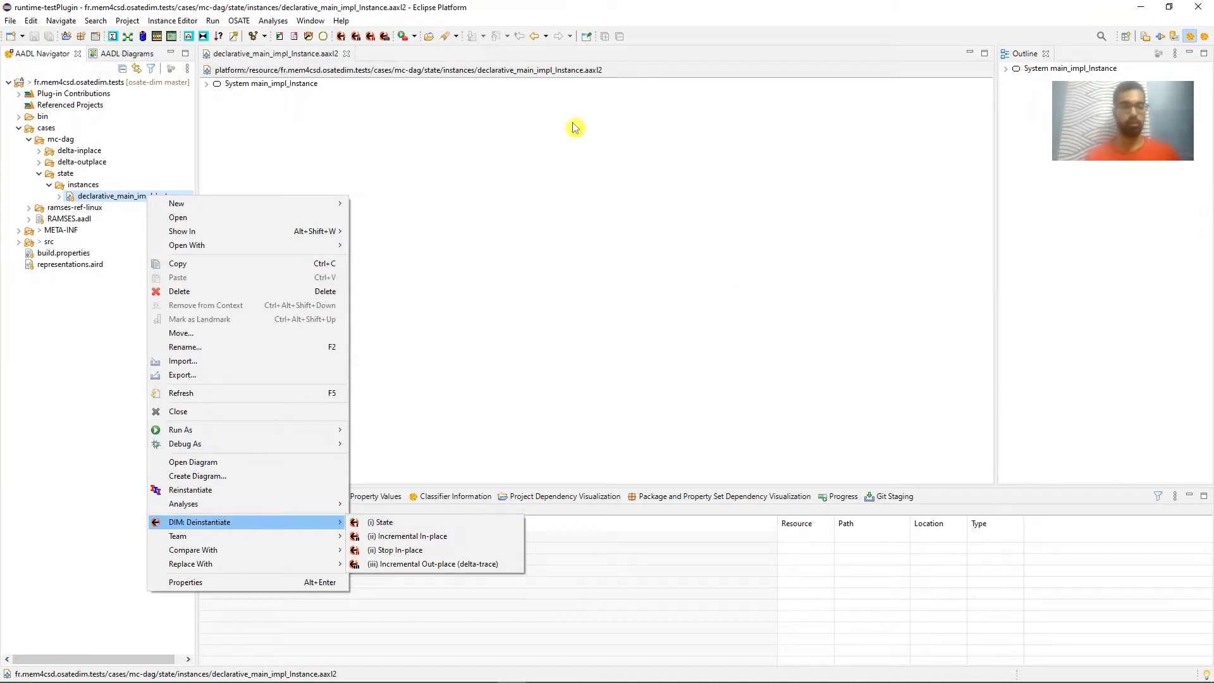
left_click(338, 93)
Step: Run the DIM State deinstantiation on System main_impl_Instance to generate its declarative model
left_click(292, 85)
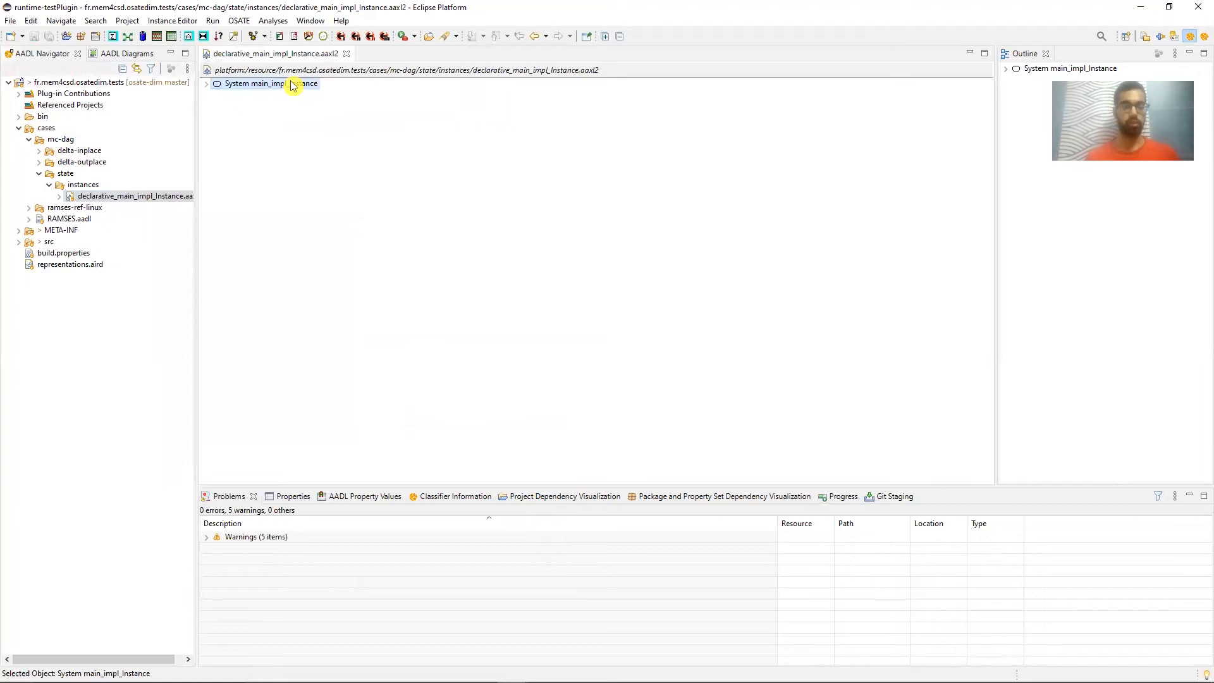
right_click(293, 84)
left_click(255, 88)
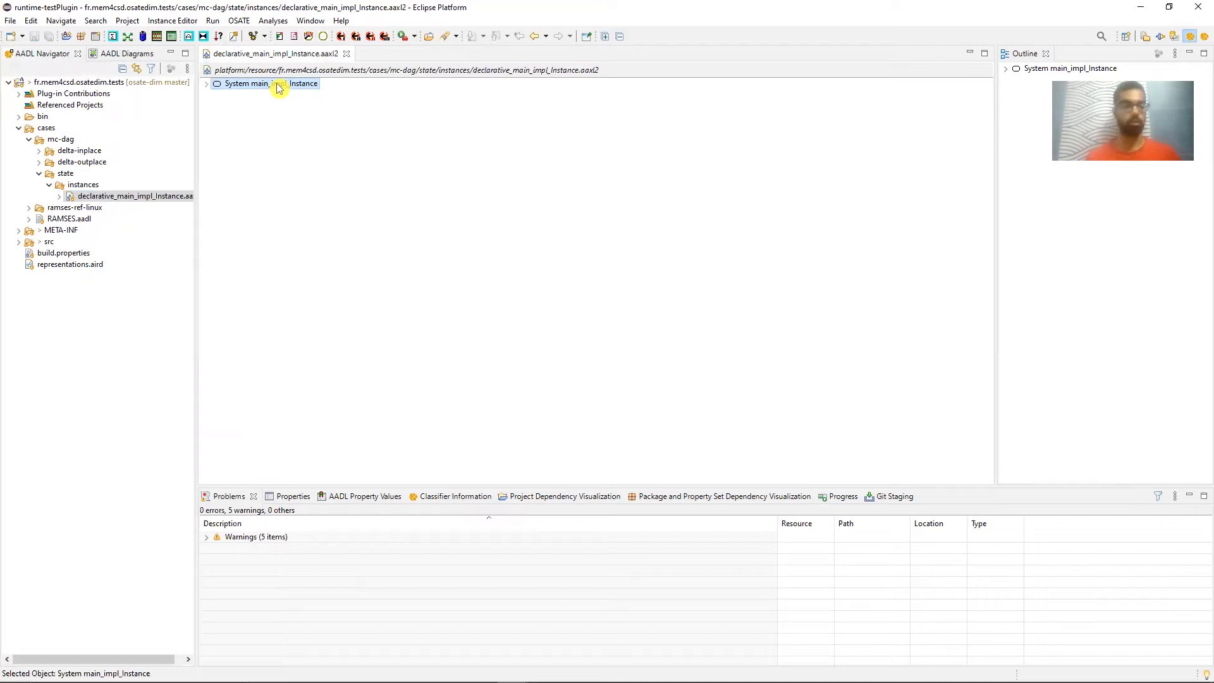
left_click(342, 37)
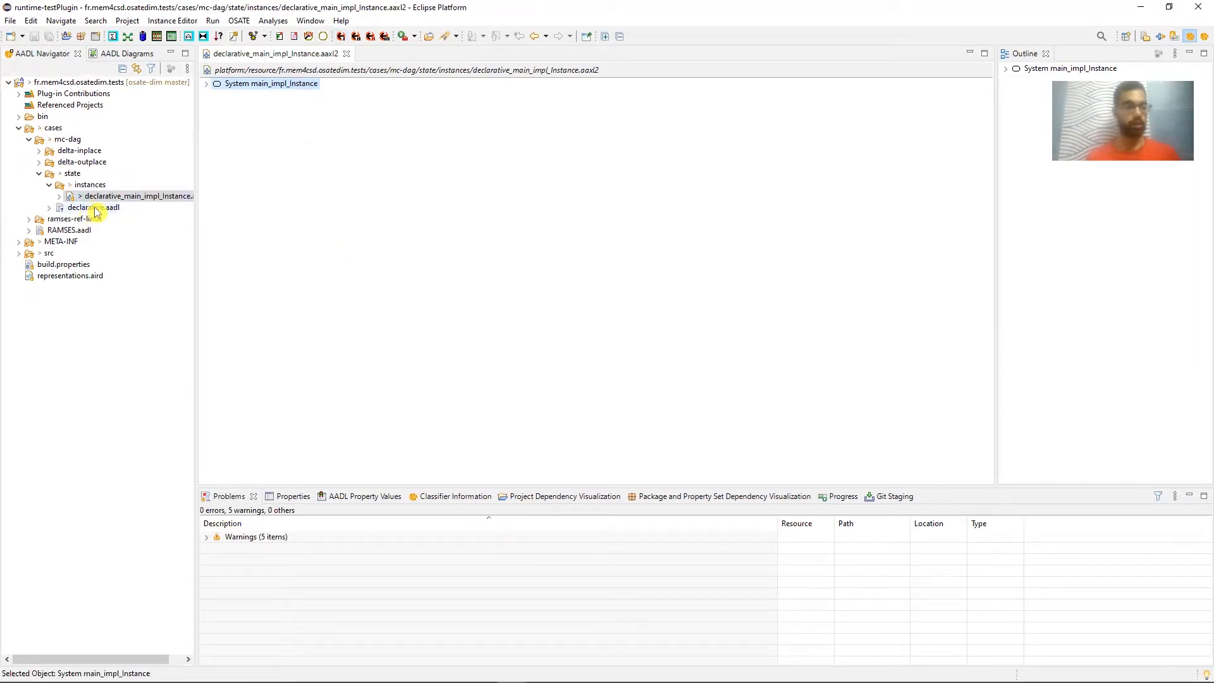
Step: Open the generated declarative.aadl in the mc-dag state folder and review its package from the main system to the thread groups
left_click(94, 209)
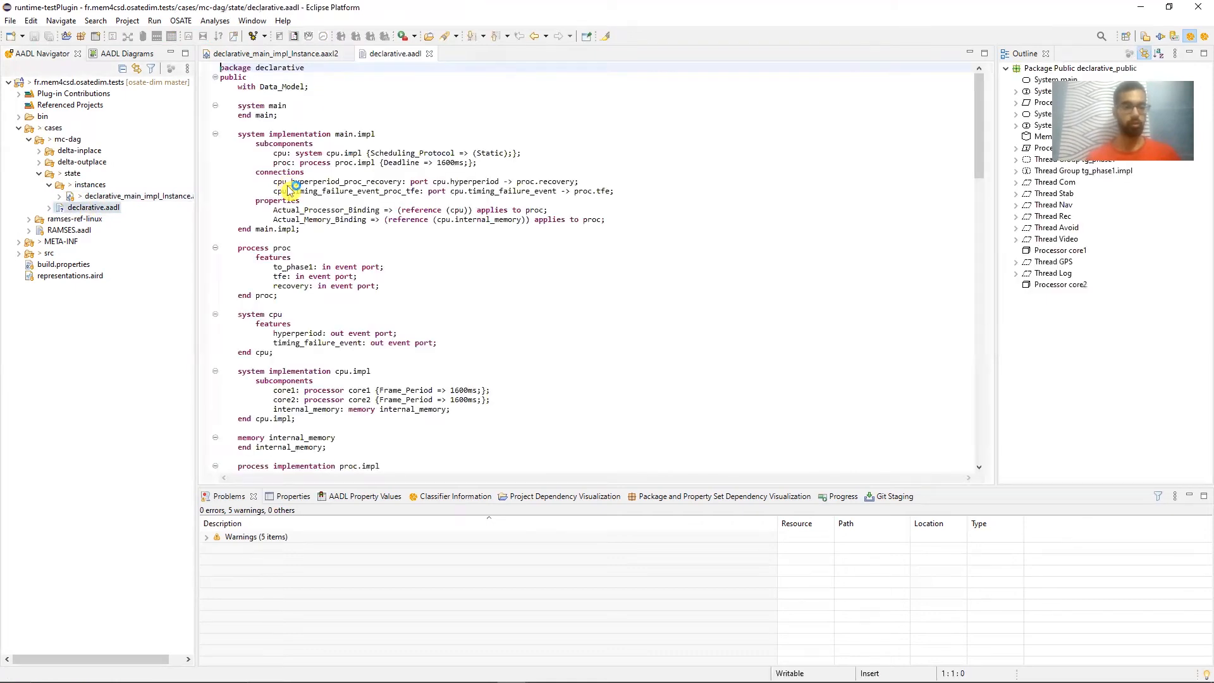
left_click(408, 143)
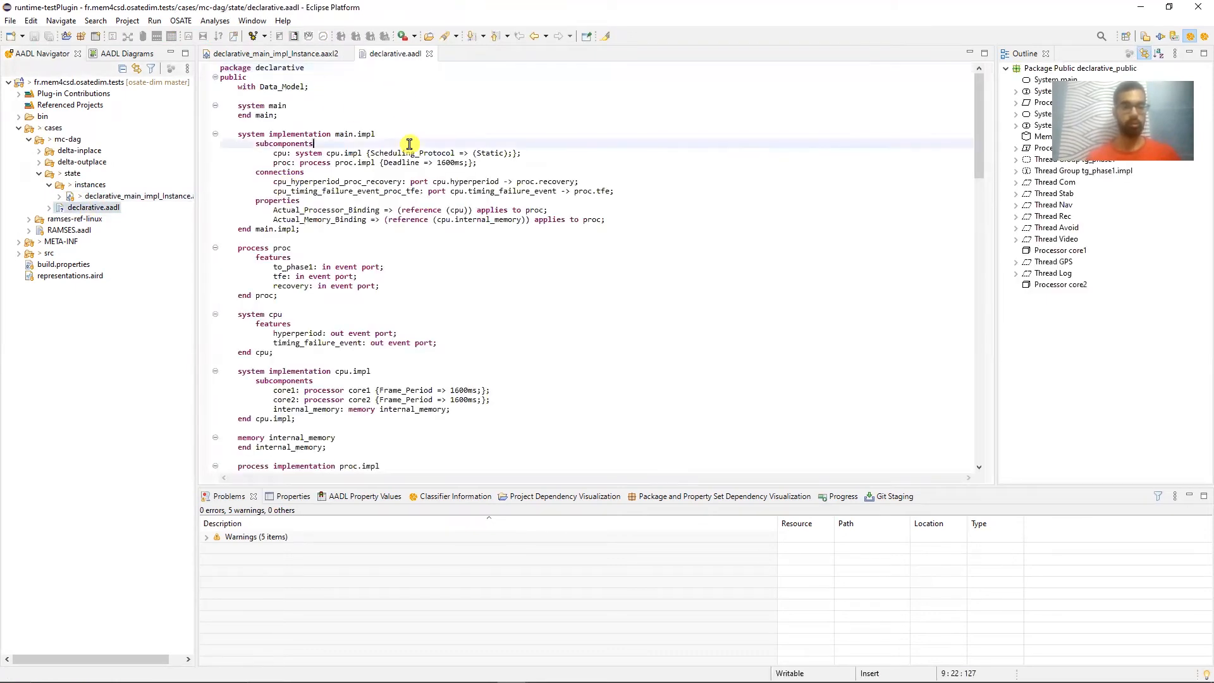
scroll(409, 144, "down", 2)
scroll(409, 143, "down", 20)
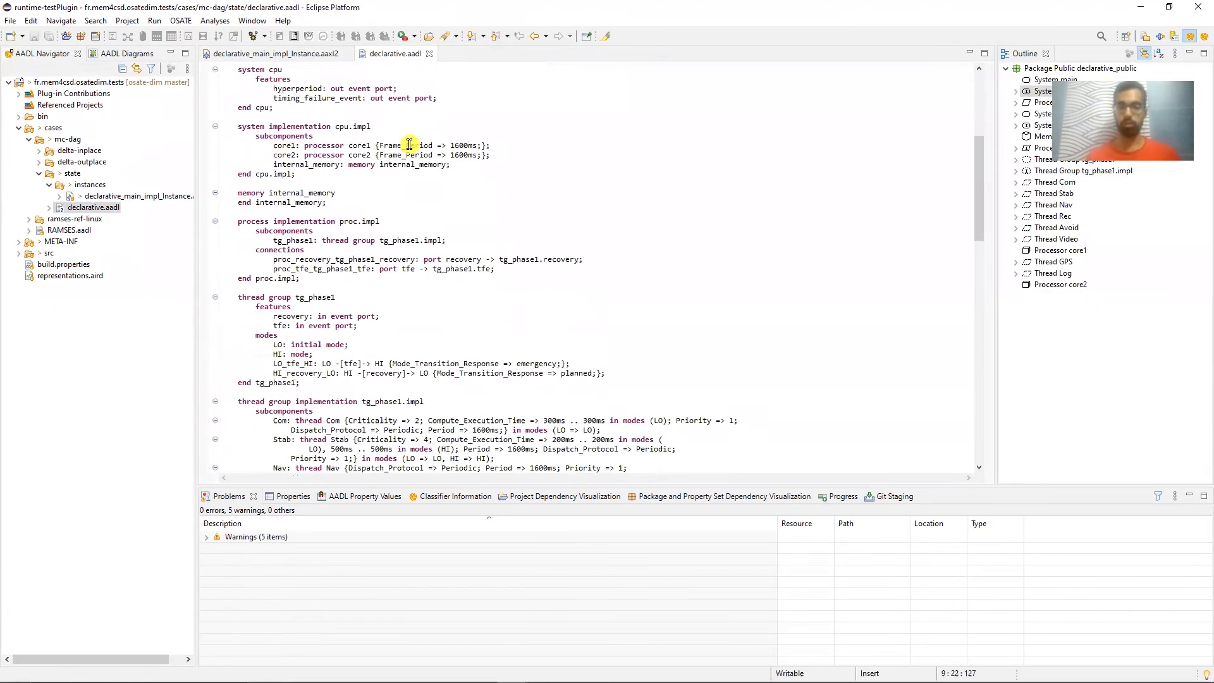
scroll(410, 143, "down", 1)
scroll(409, 144, "up", 20)
scroll(410, 143, "up", 1)
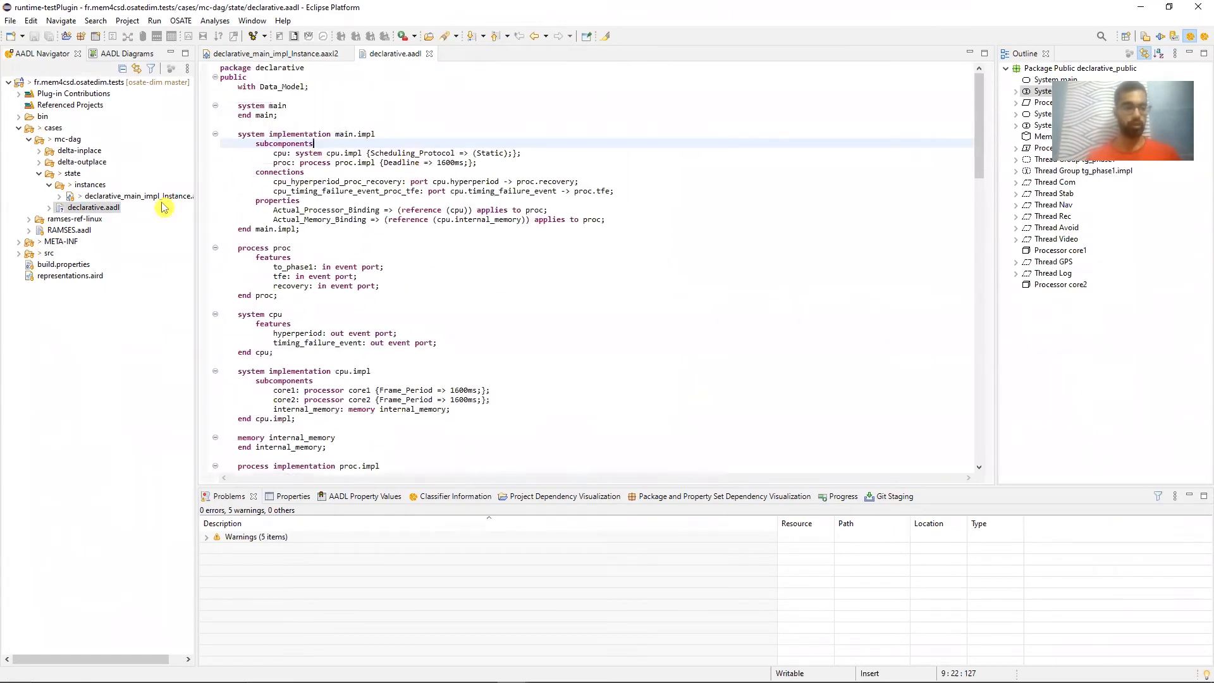
Step: Place declarative.aadl side by side with declarative_main_impl_Instance.aaxl2 and give the AADL text the wider share of the editor area
double_click(139, 196)
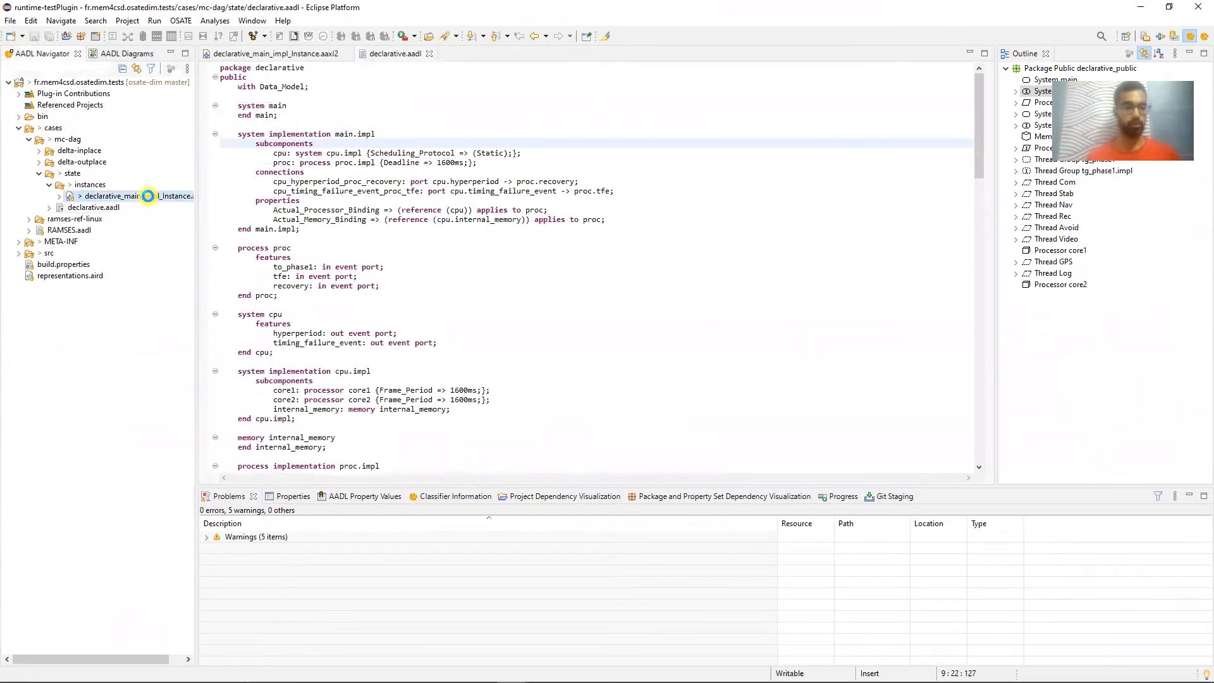
left_click(389, 56)
left_click_drag(728, 297, 742, 282)
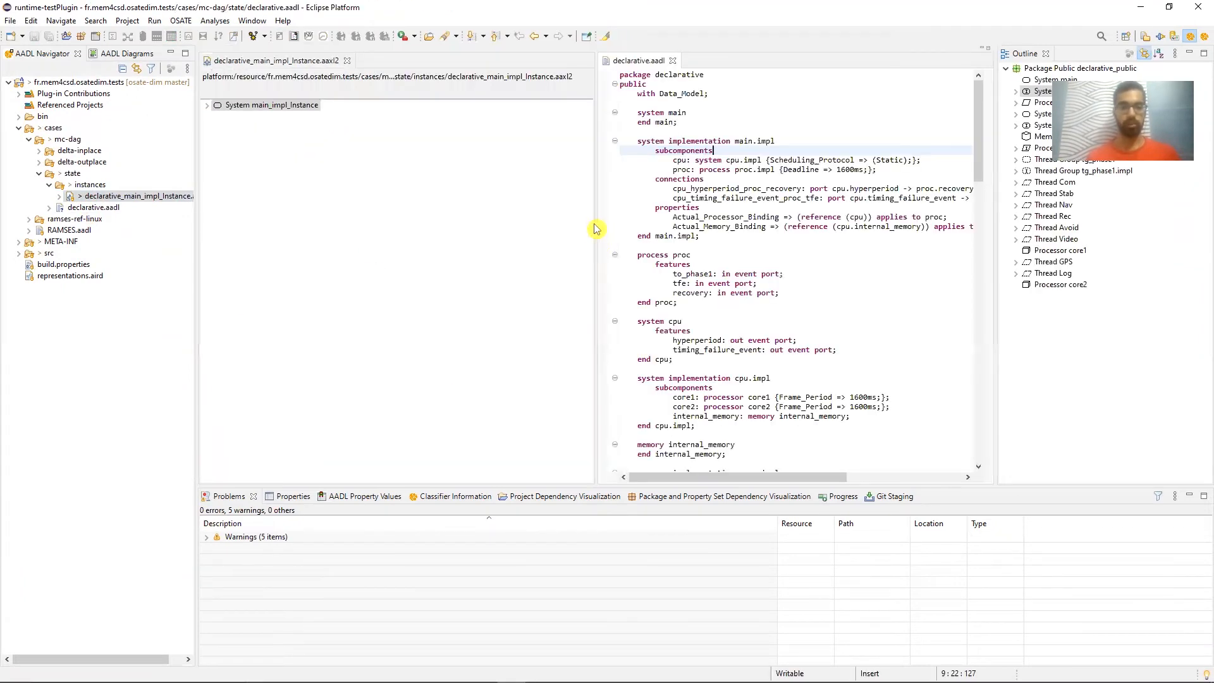
left_click_drag(596, 228, 515, 227)
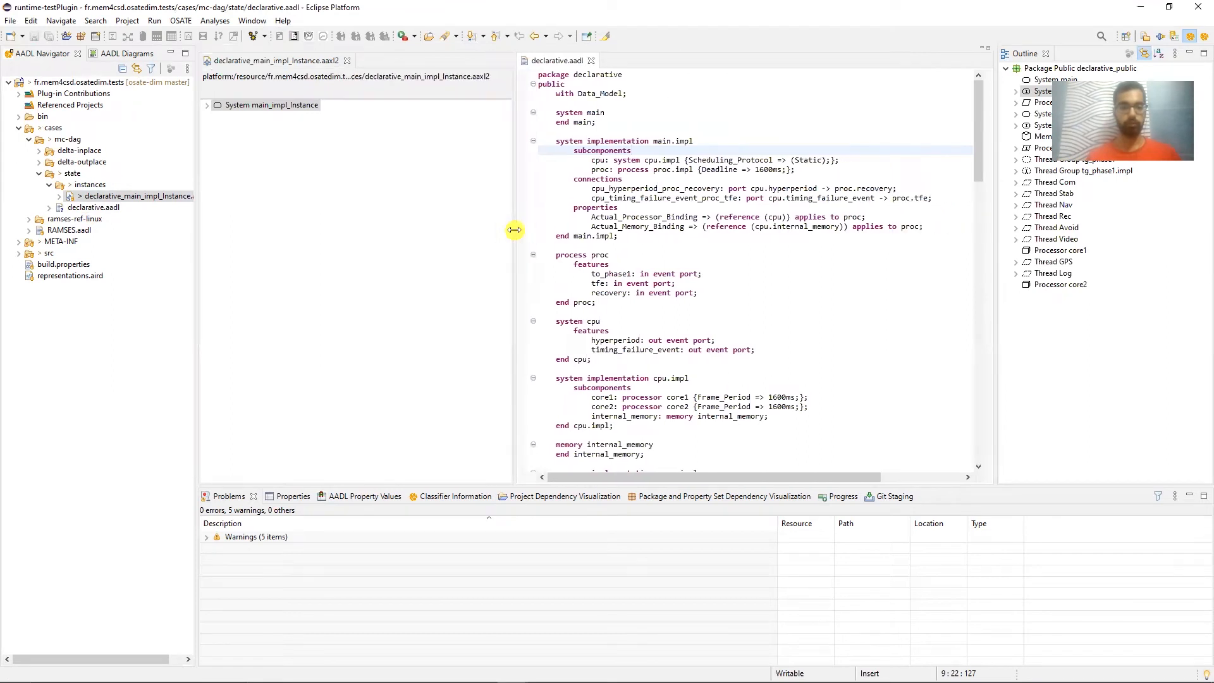
Step: Expand System main_impl_Instance and compare its contents with the subcomponents of main.impl in declarative.aadl
left_click(676, 141)
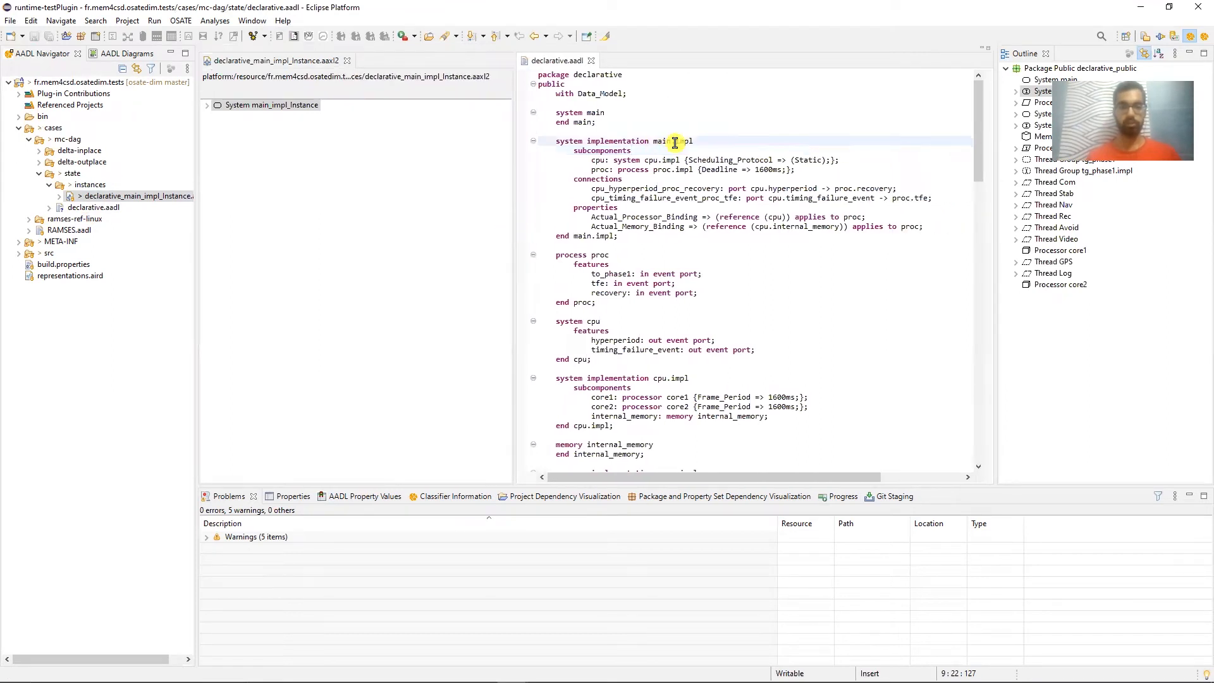
left_click(208, 105)
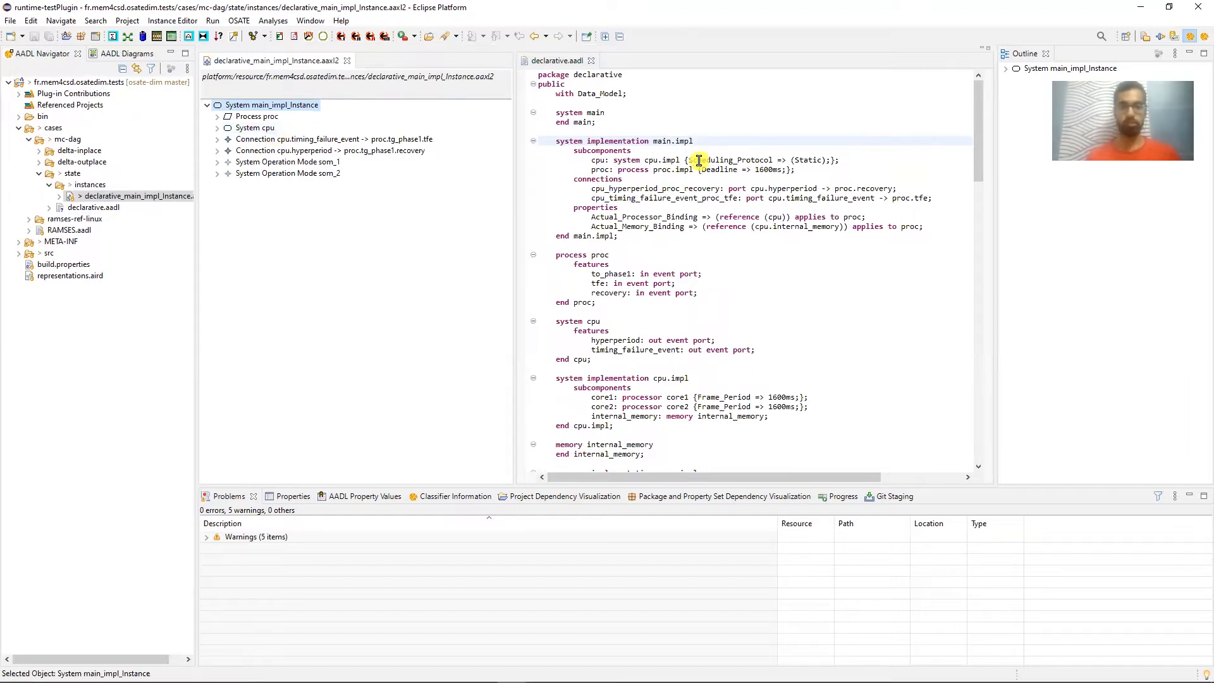
double_click(600, 151)
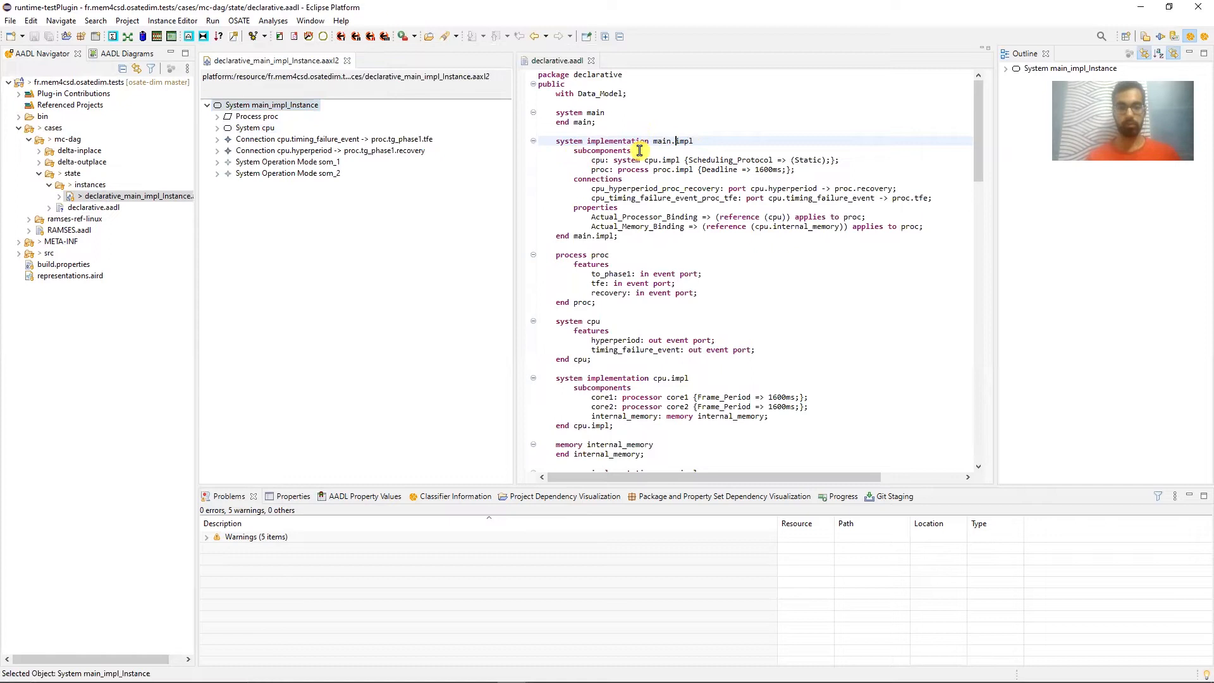
left_click_drag(658, 154, 809, 168)
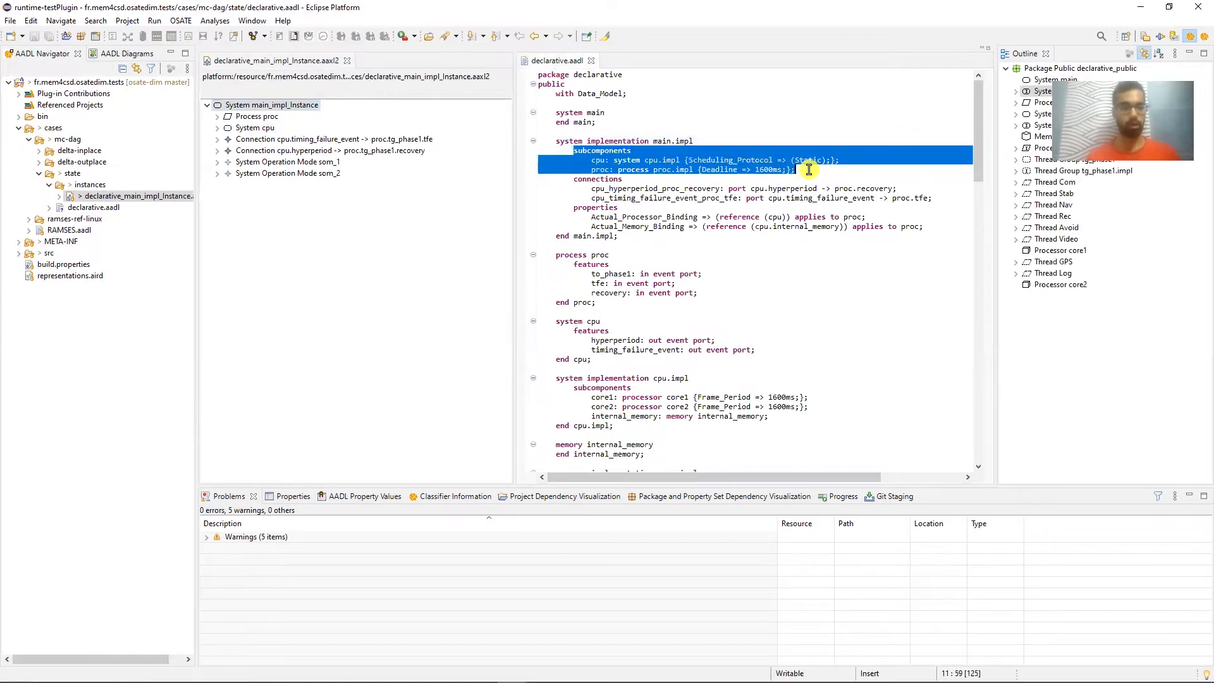
left_click(755, 166)
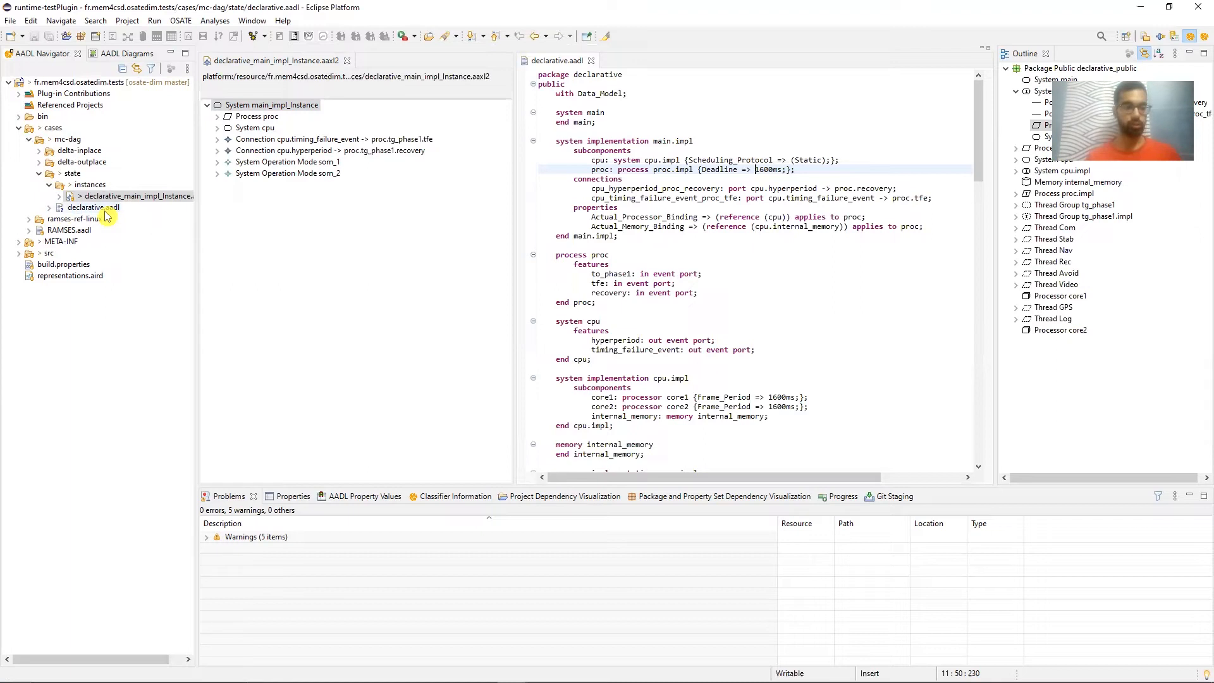
Step: Collapse the mc-dag state folder and look at the instance file in the ramses-ref-linux state case's instances folder
left_click(39, 173)
left_click(30, 184)
left_click(39, 219)
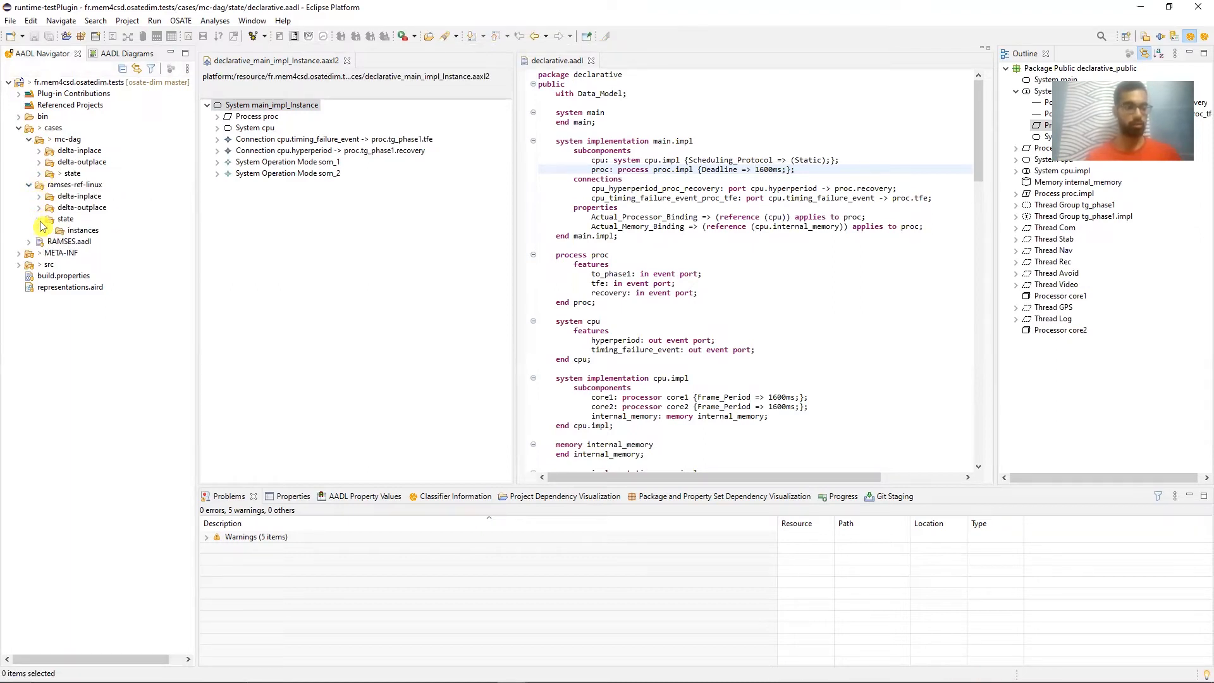
left_click(49, 230)
left_click(86, 246)
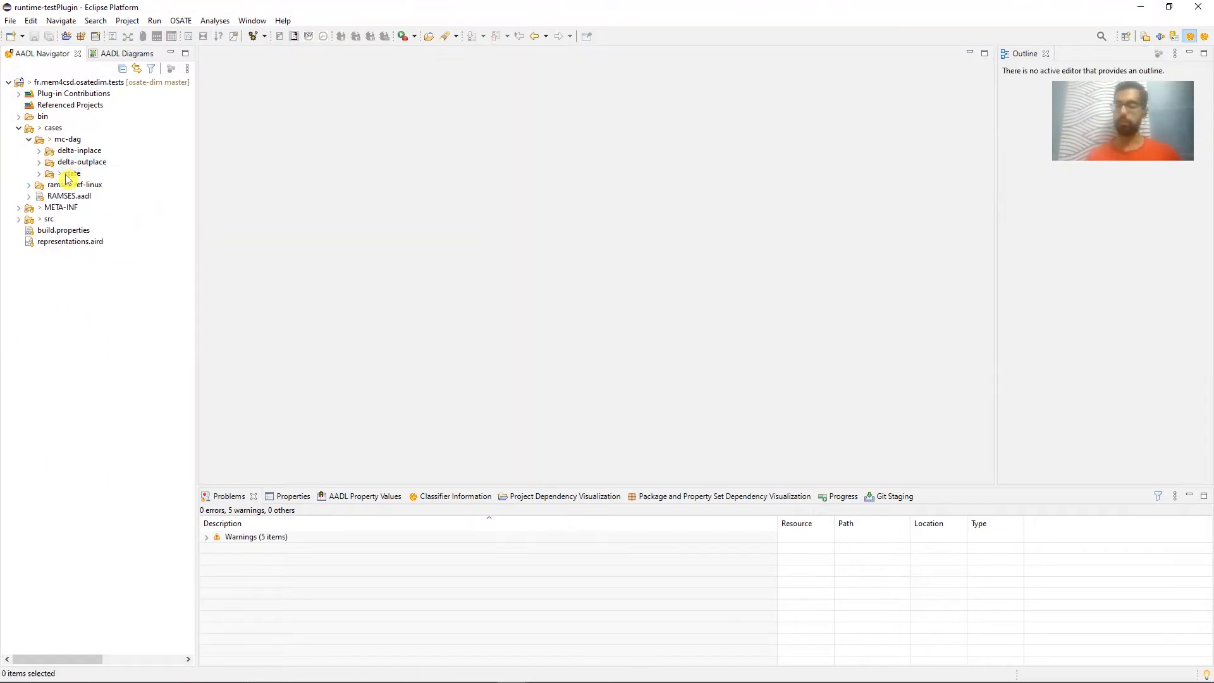
Step: Expand the mc-dag delta-inplace case and its instances folder, then look at declarative_scheduled_main_impl_Instance.aaxl2 and close it
left_click(39, 151)
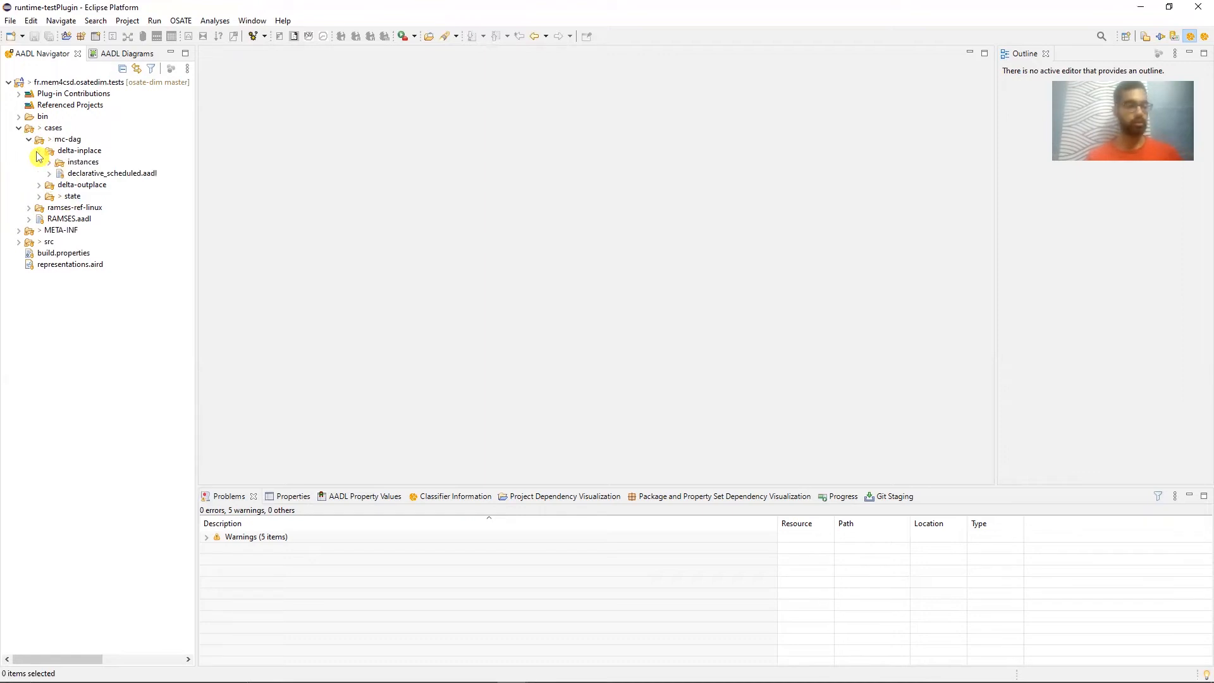
left_click(50, 162)
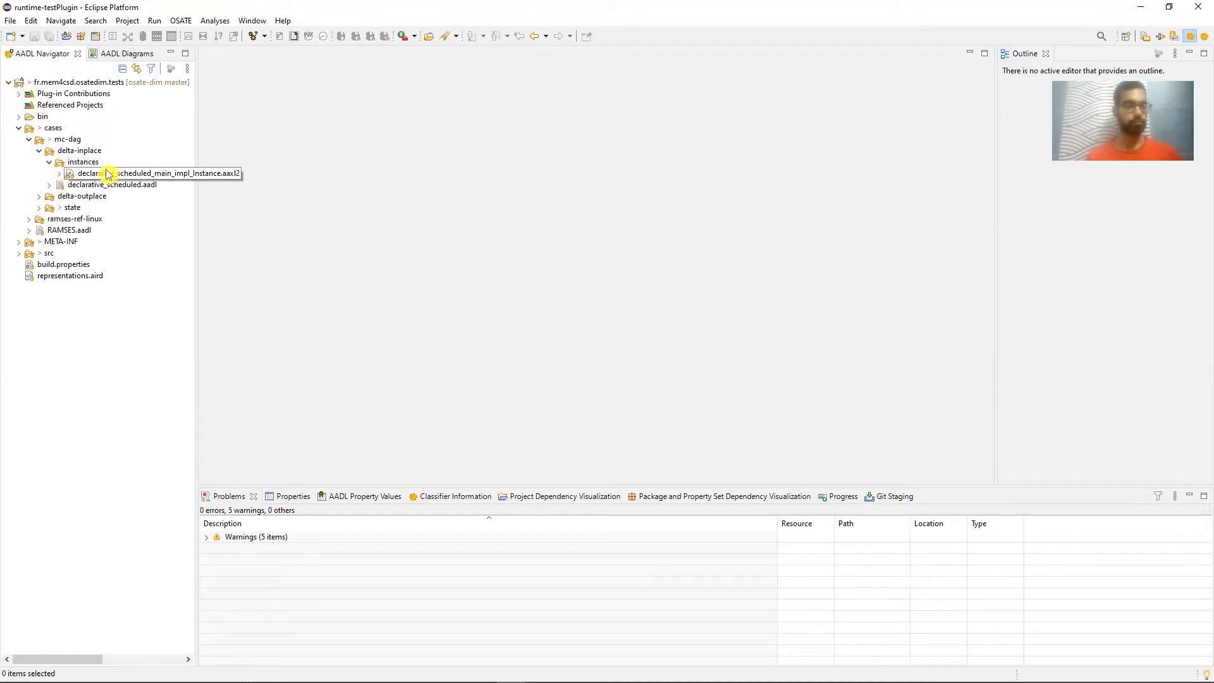
double_click(95, 173)
left_click_drag(357, 57, 393, 62)
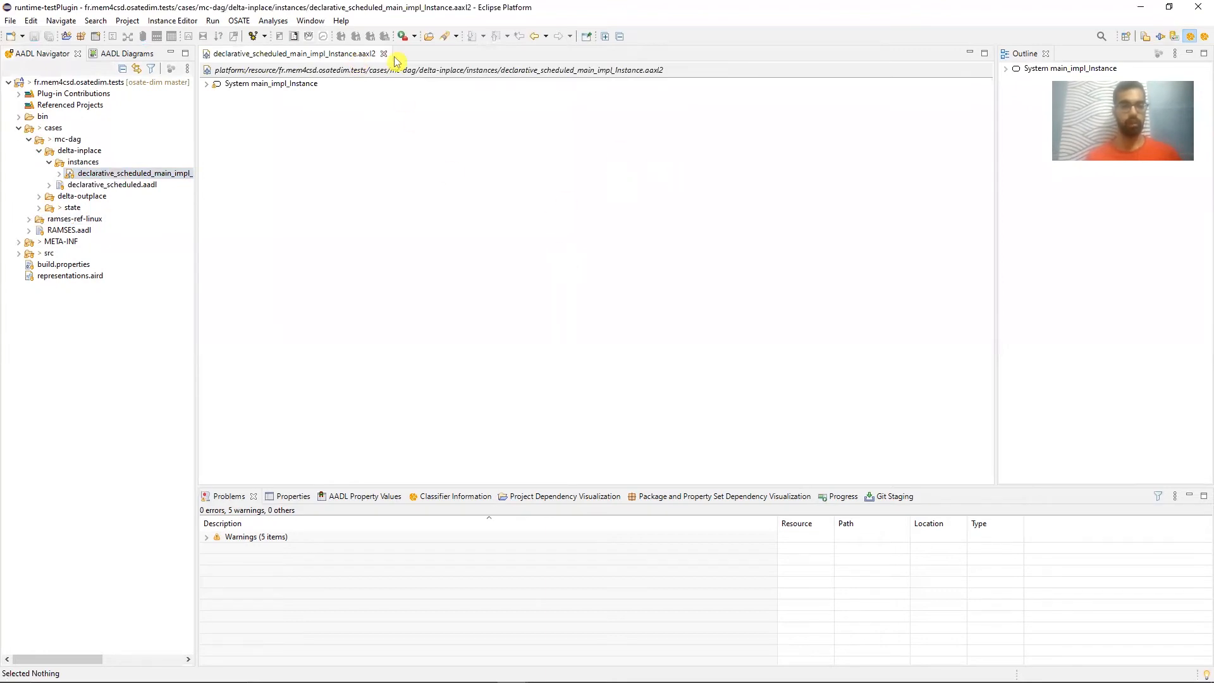
left_click(384, 54)
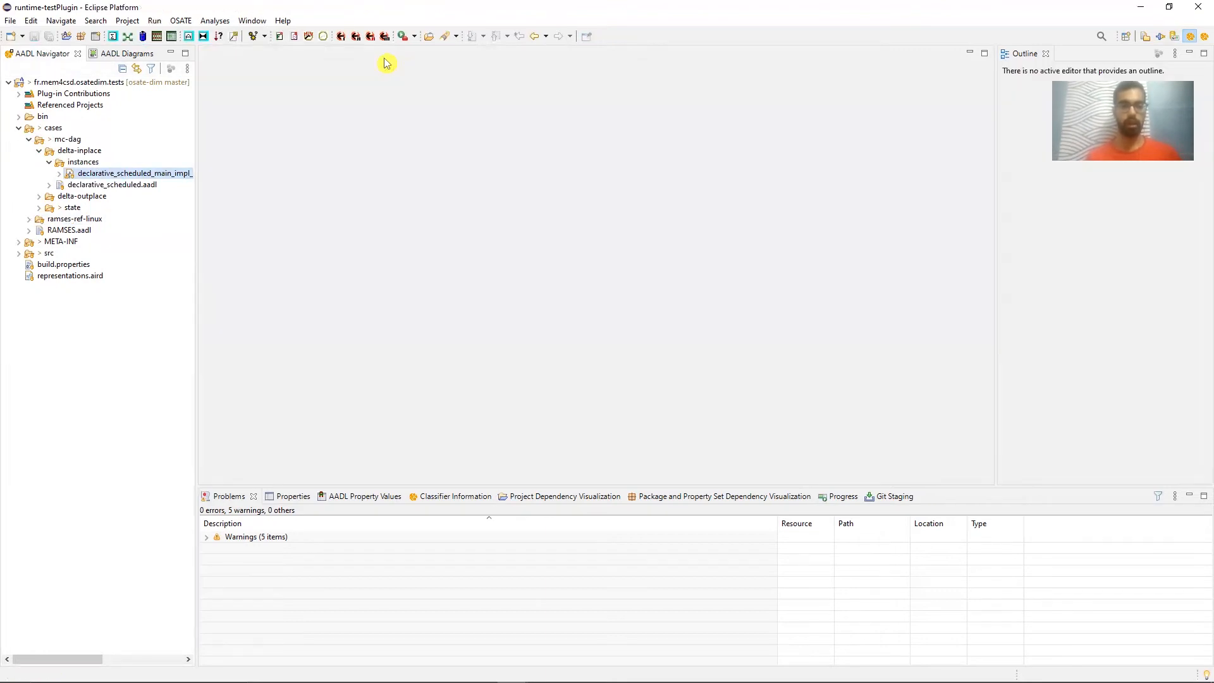
Step: Open declarative_scheduled.aadl from the delta-inplace folder, skim through its package, and close it
left_click(96, 188)
double_click(96, 188)
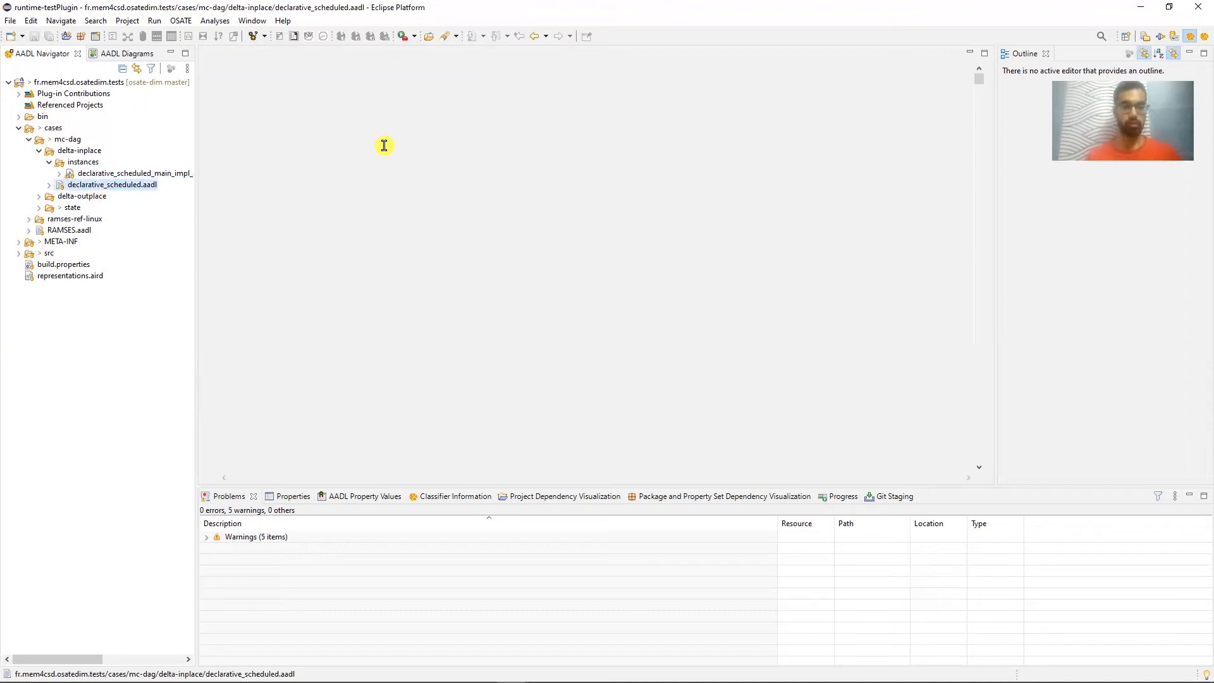
scroll(436, 208, "down", 6)
scroll(439, 188, "up", 8)
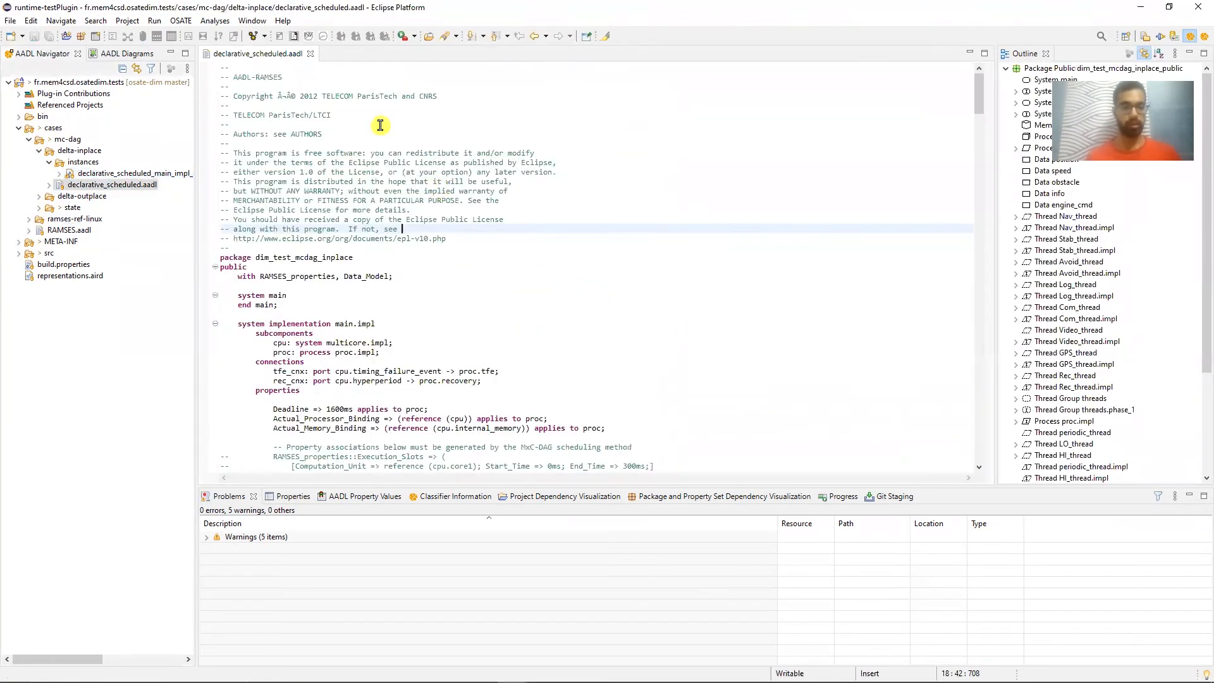
left_click(311, 55)
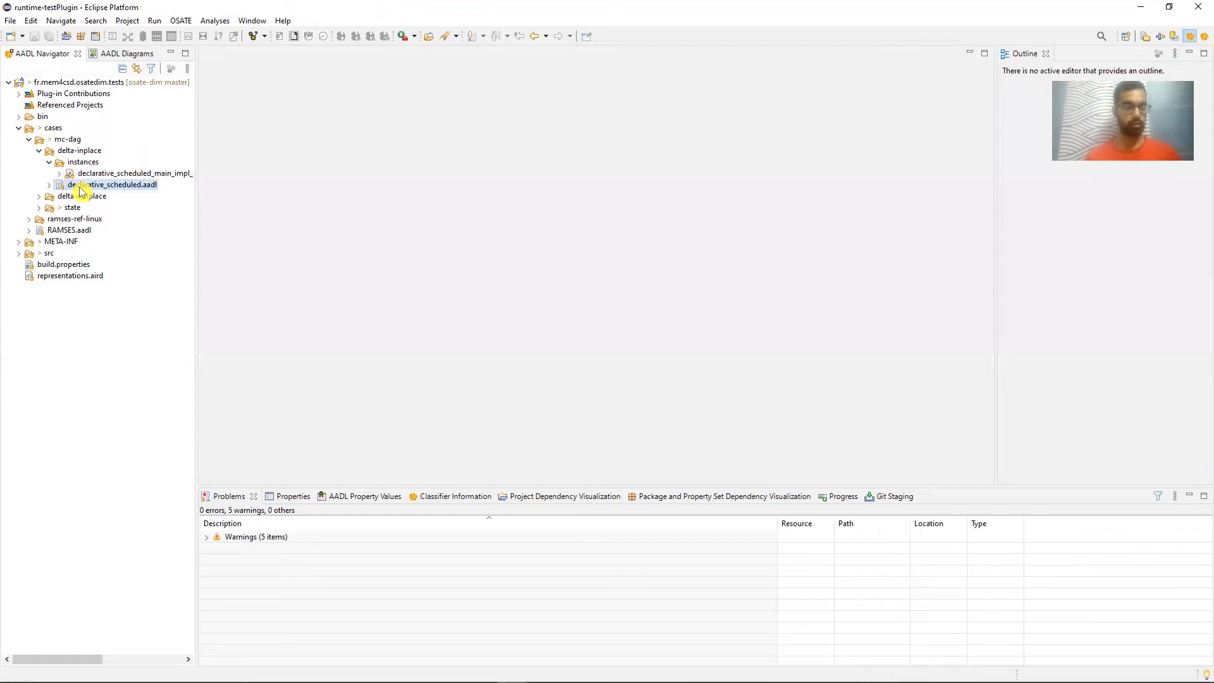
Step: Instantiate the component implementation dim_test_mcdag_inplace::main.impl from declarative_scheduled.aadl
right_click(83, 188)
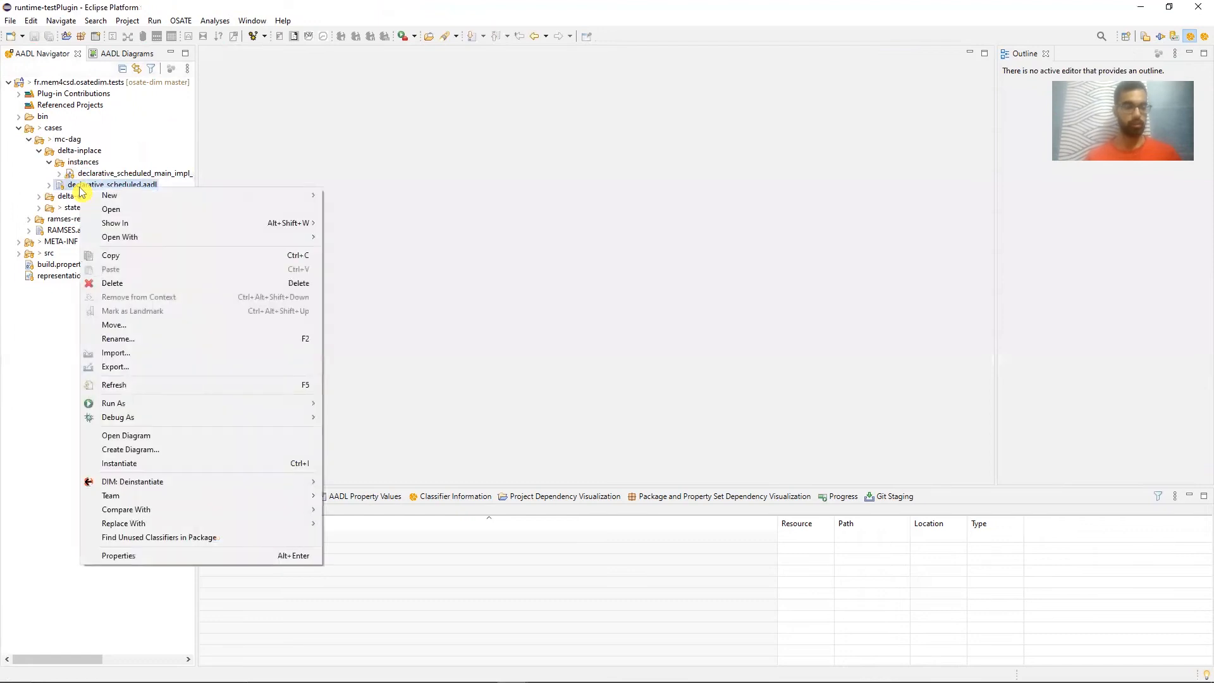
left_click(163, 464)
left_click(617, 241)
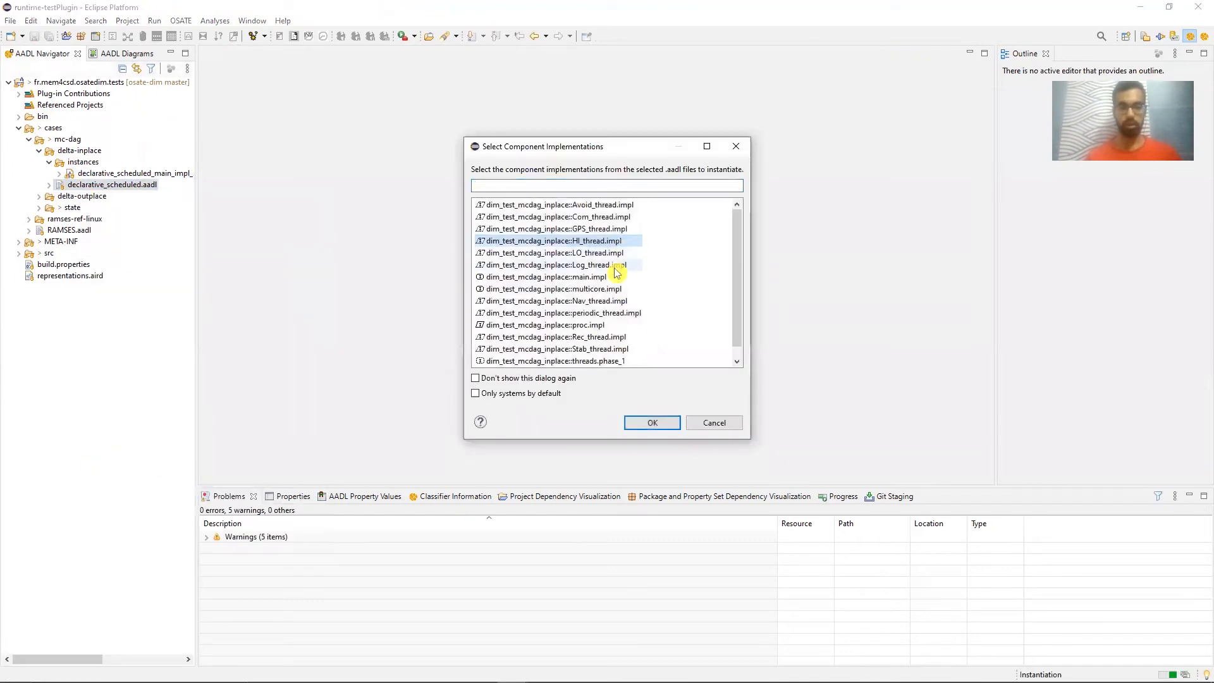
left_click(616, 276)
left_click(653, 424)
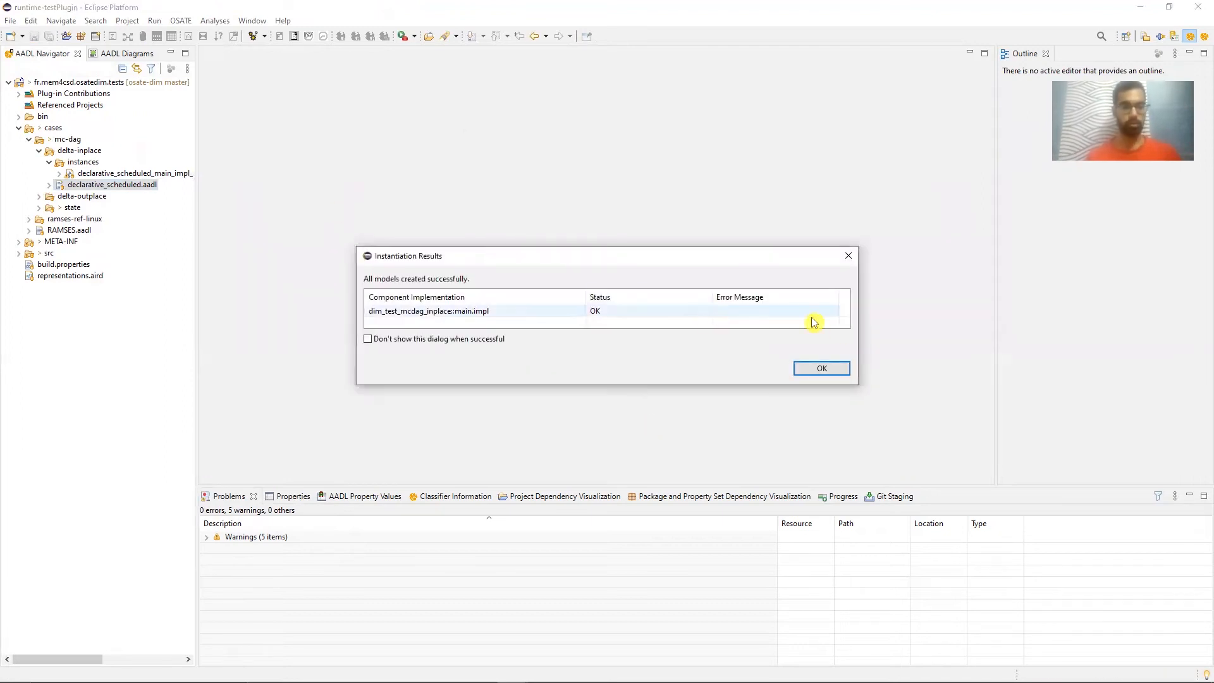
left_click(823, 370)
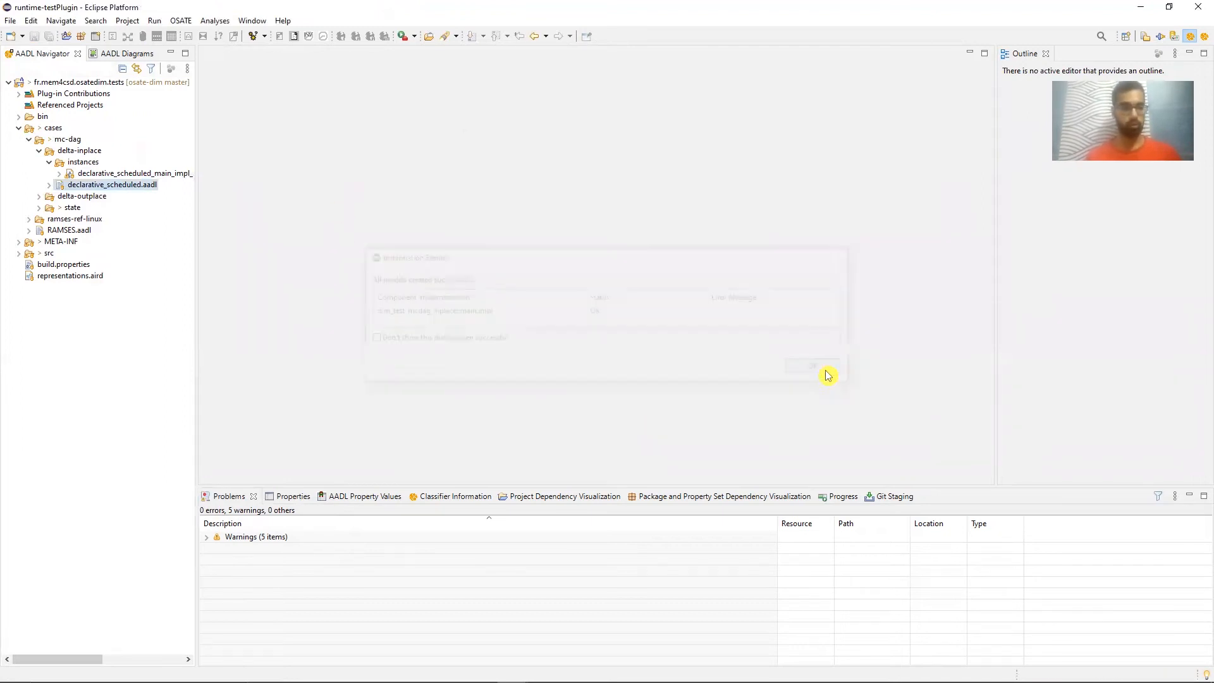
Step: Open declarative_scheduled.aadl and declarative_scheduled_main_impl_Instance.aaxl2 side by side, with main.impl in view in the AADL text
double_click(122, 172)
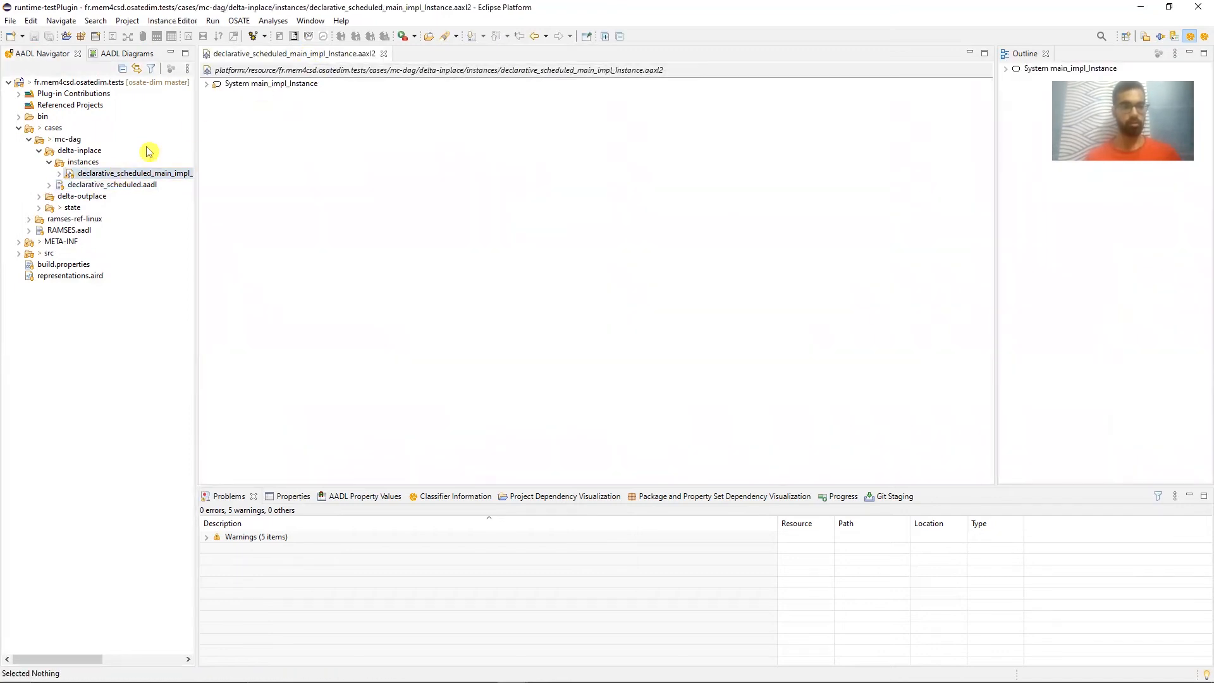
left_click(105, 184)
left_click_drag(452, 56, 567, 135)
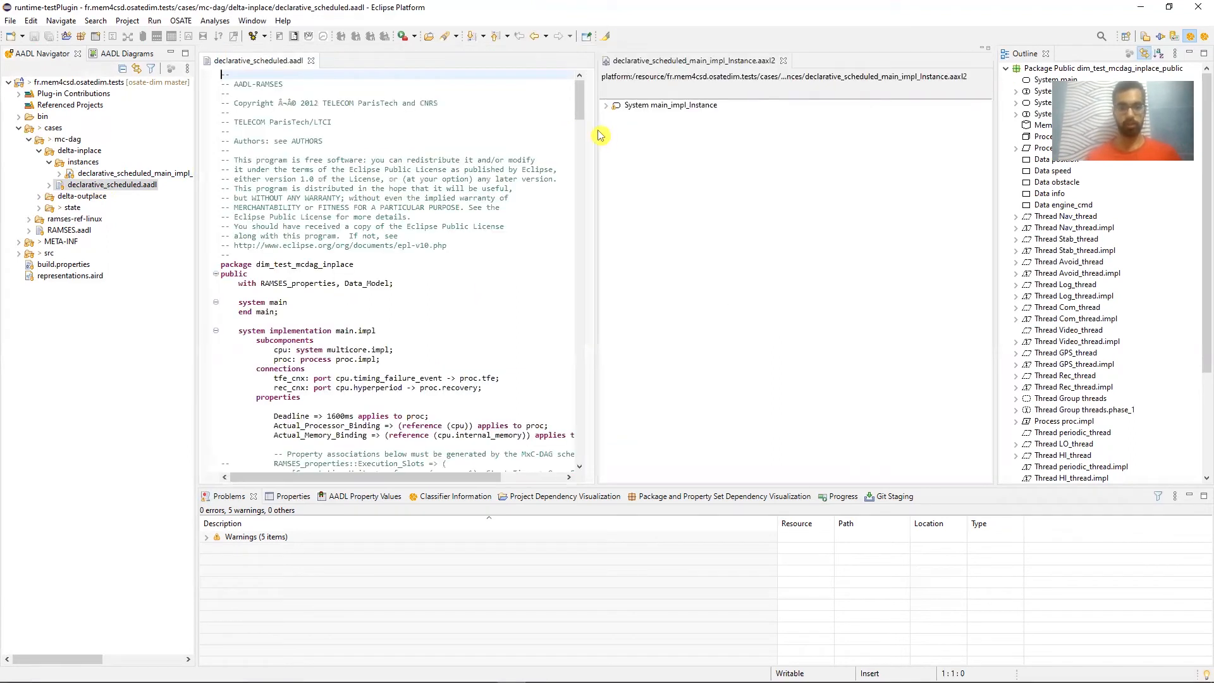
left_click(344, 246)
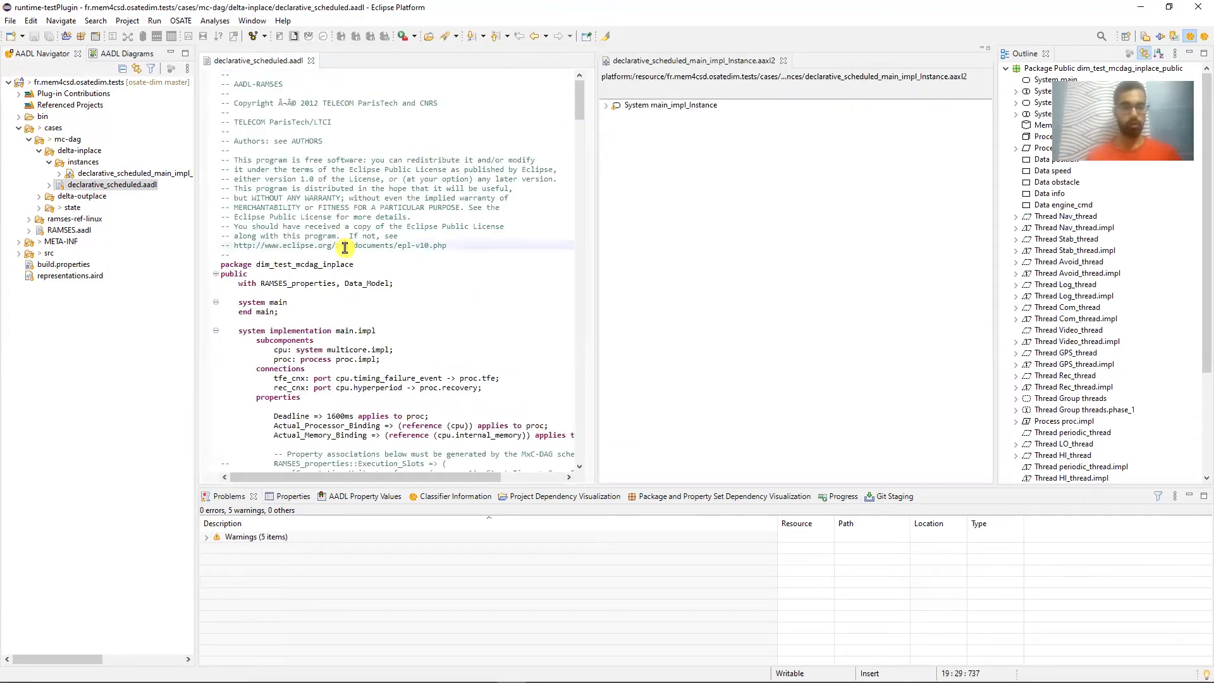
scroll(345, 248, "down", 2)
left_click(323, 139)
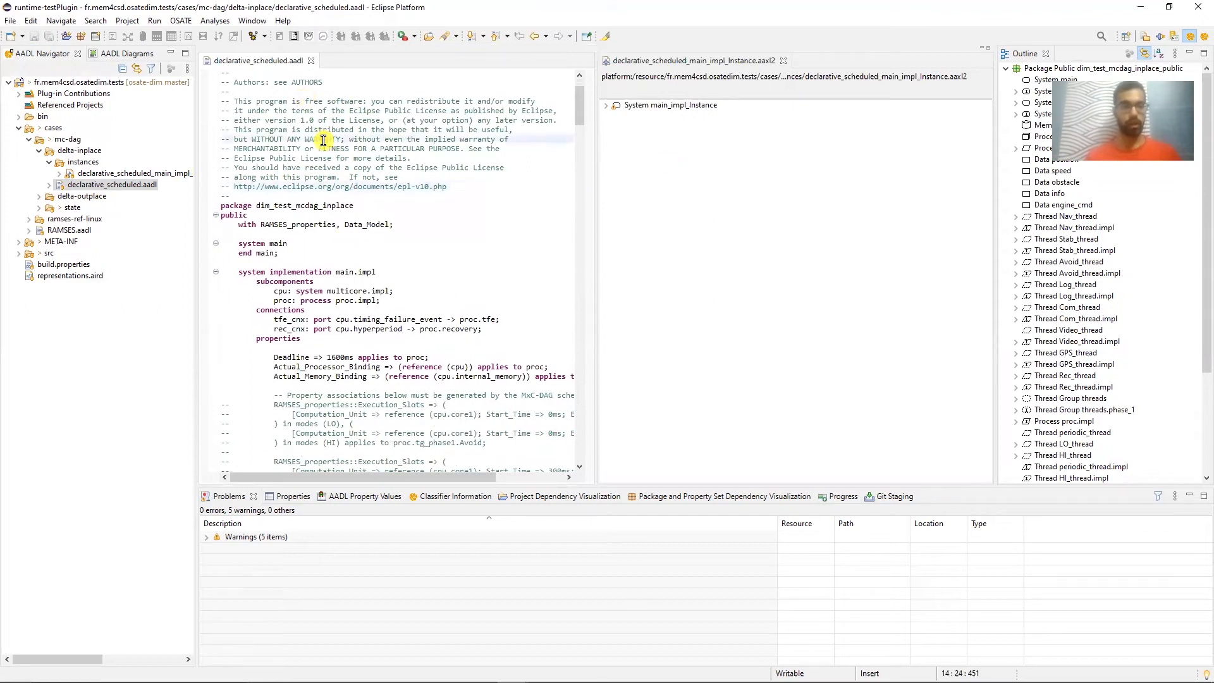
Step: Start the in-place deinstantiation for System main_impl_Instance in declarative_scheduled_main_impl_Instance.aaxl2
left_click(110, 185)
left_click(92, 173)
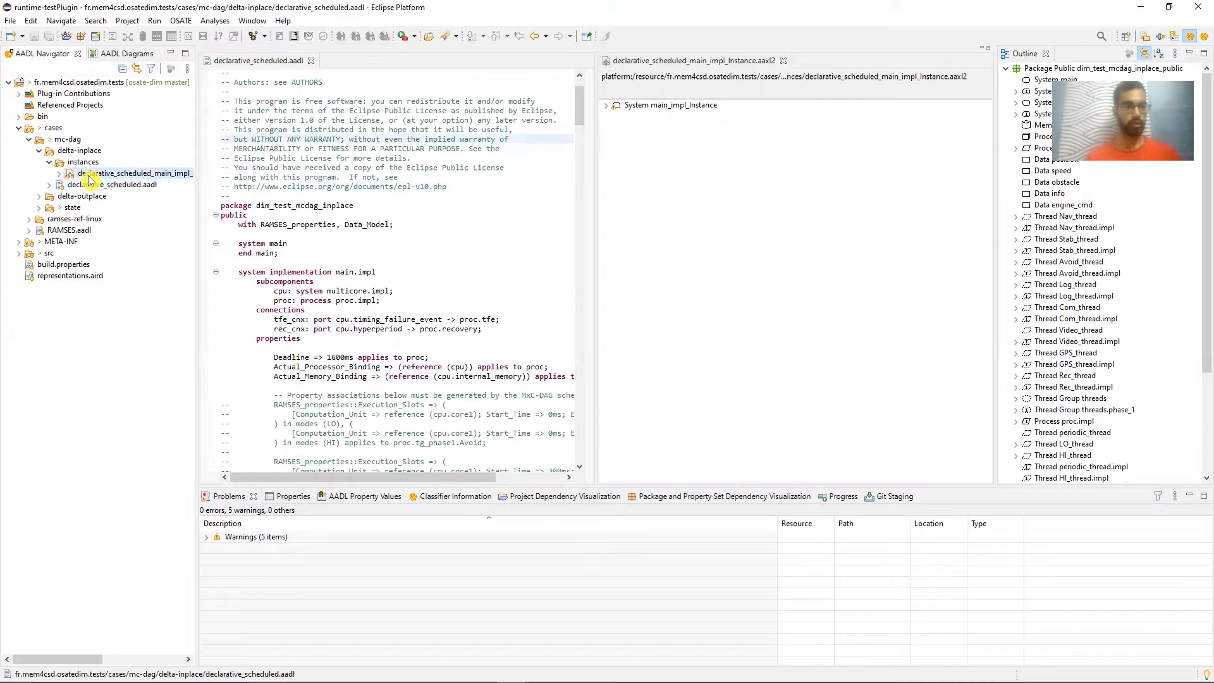
left_click(689, 107)
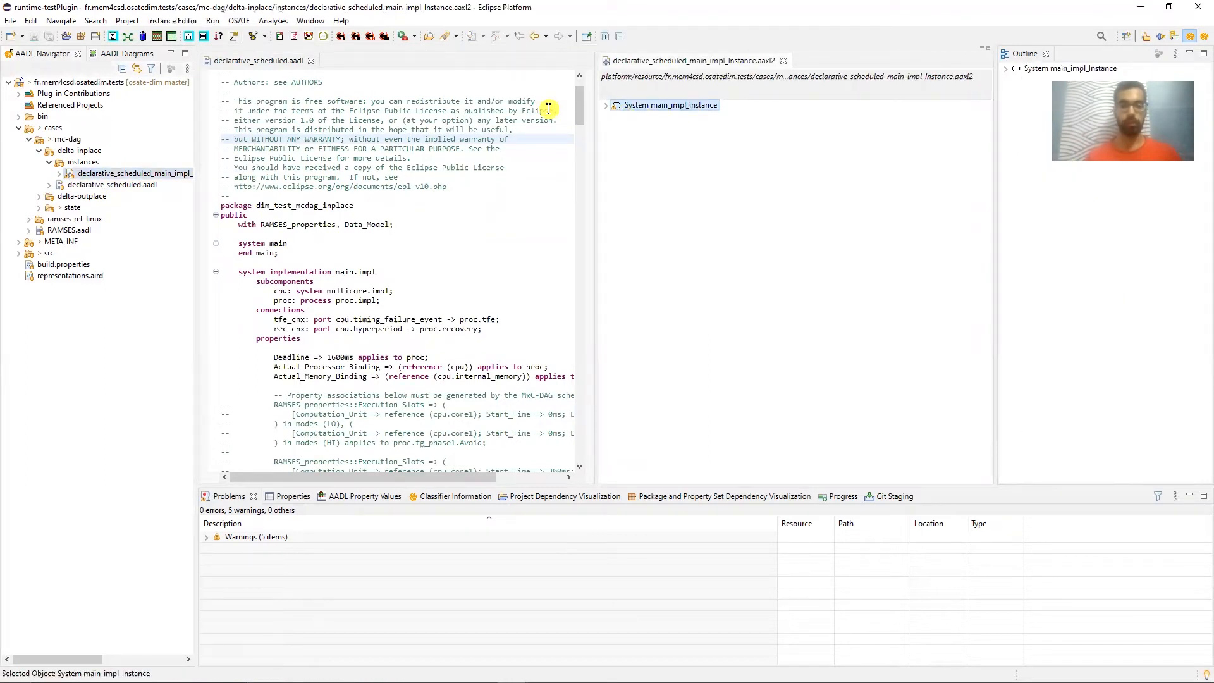
left_click(354, 38)
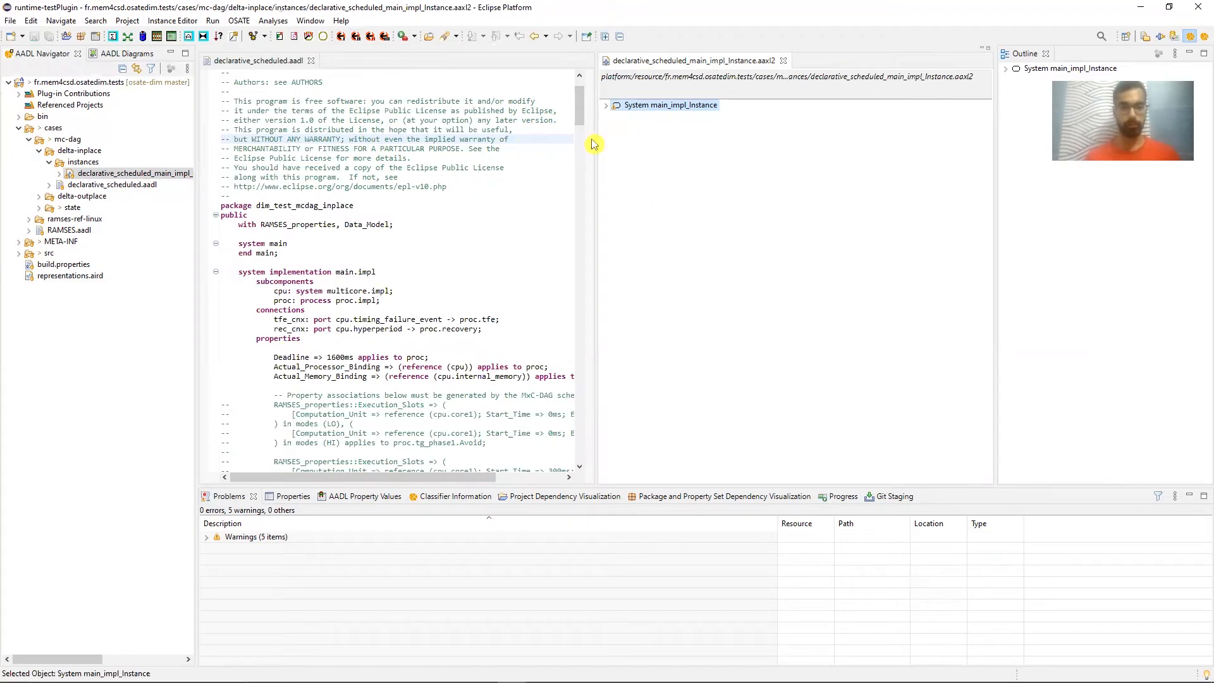
Step: Expand System main_impl_Instance and examine Process proc alongside the declarative package text
left_click(608, 107)
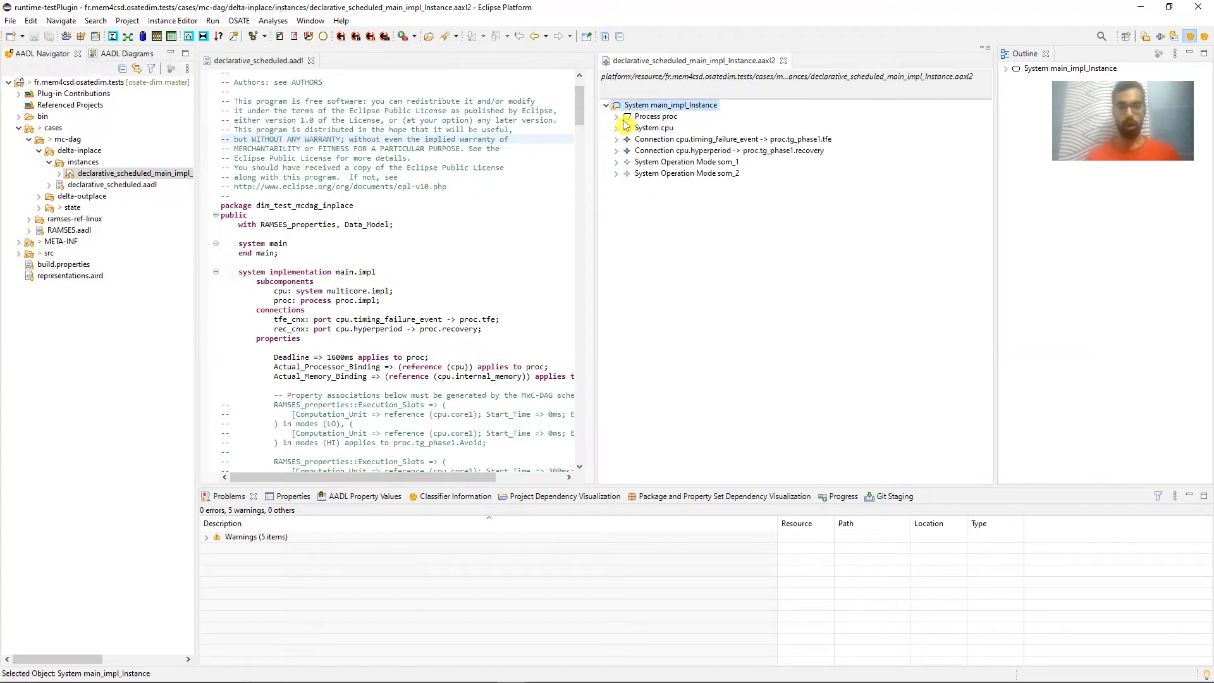
left_click(655, 118)
mouse_move(657, 124)
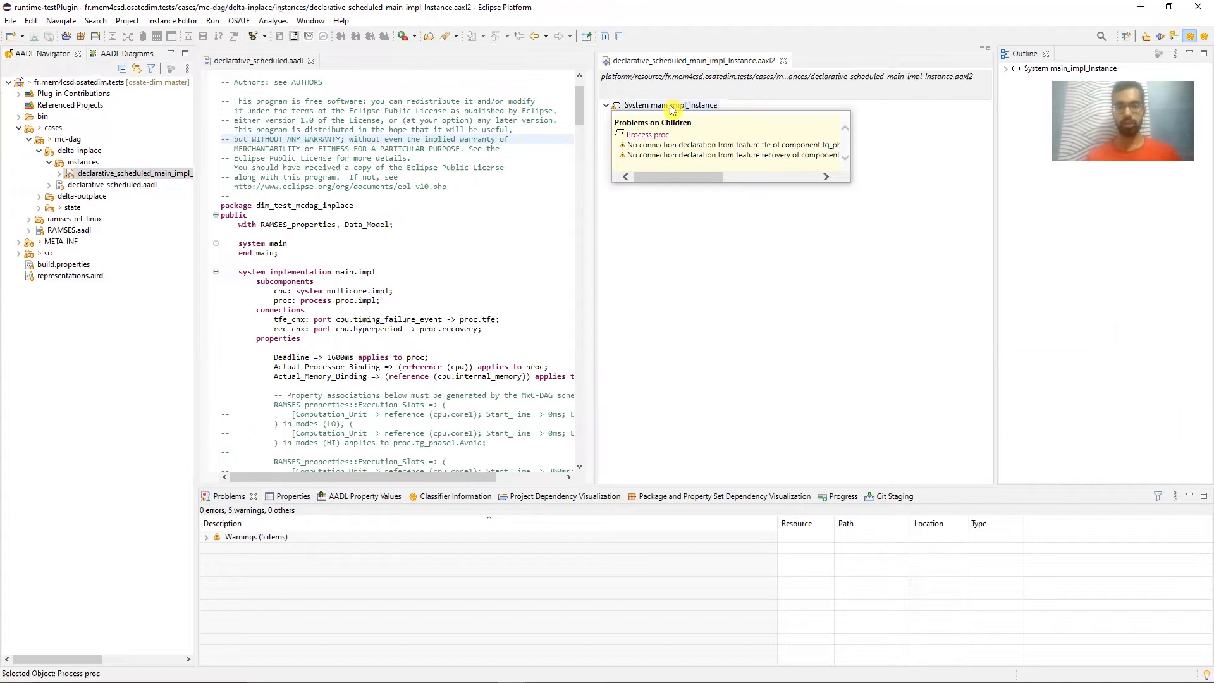
left_click(670, 105)
left_click(657, 116)
mouse_move(657, 116)
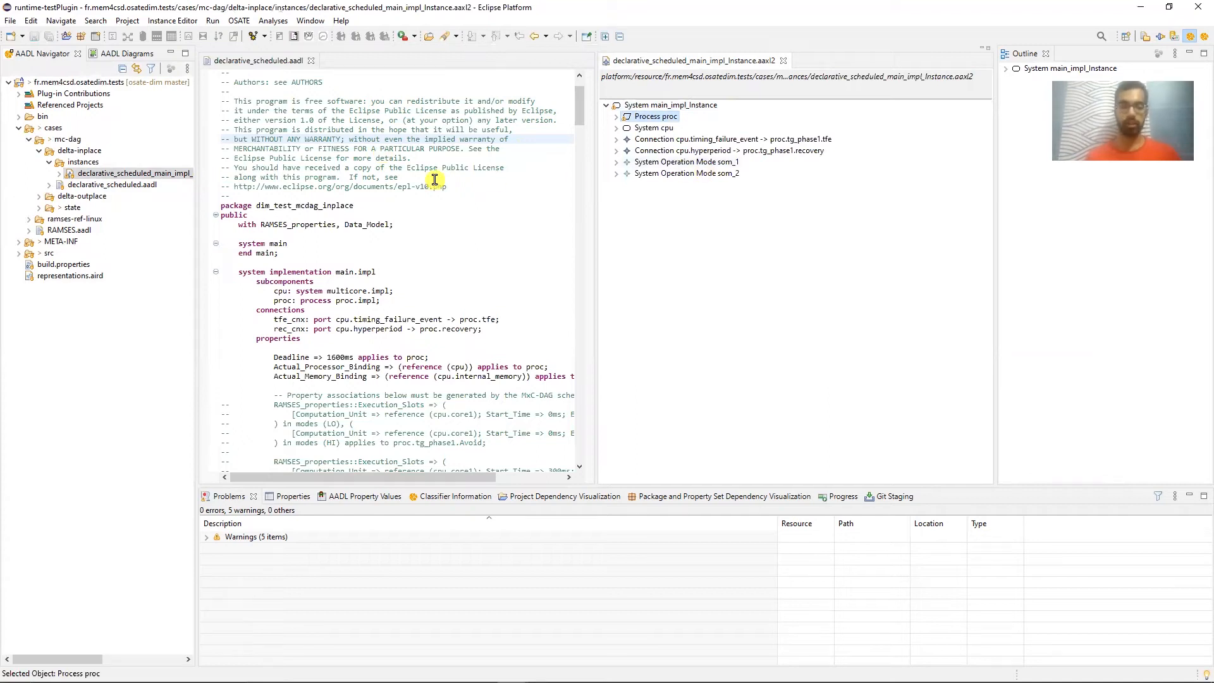
left_click(450, 221)
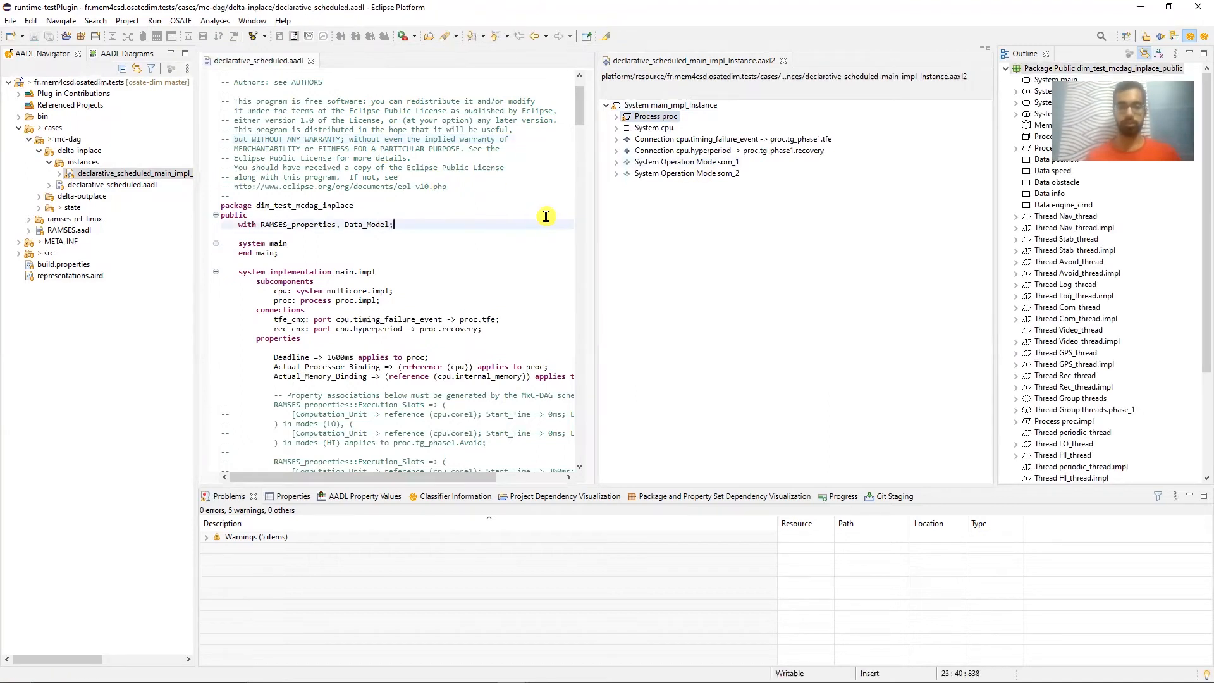
left_click(656, 118)
mouse_move(657, 120)
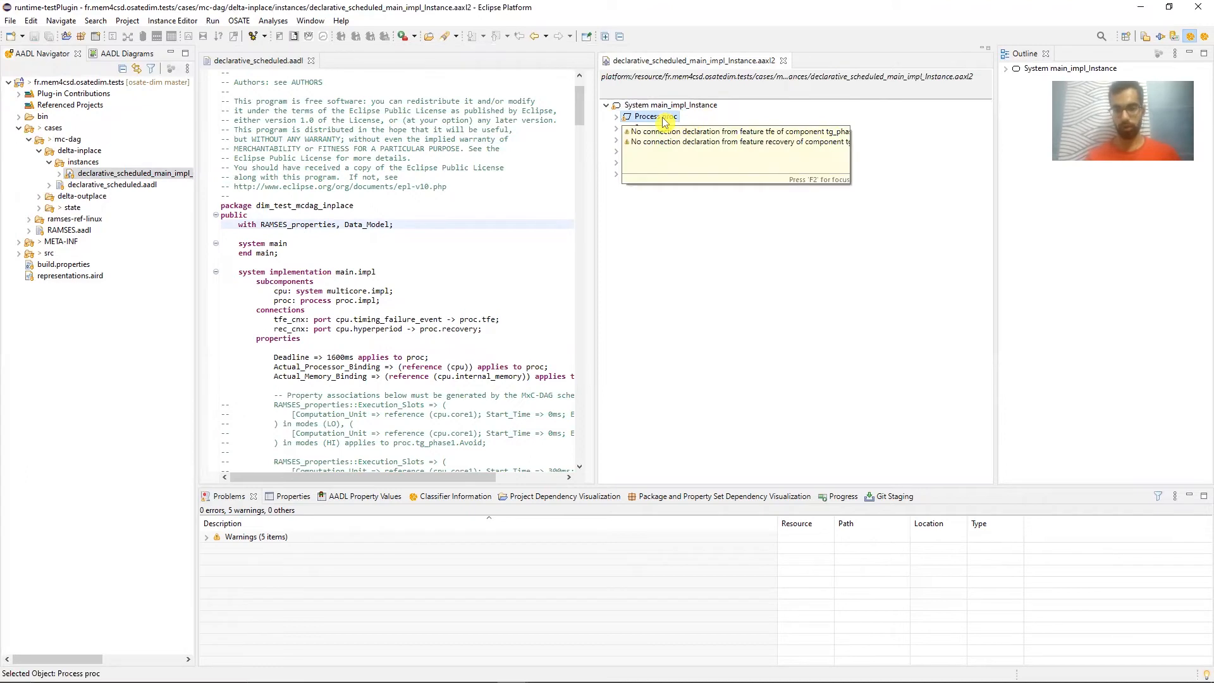
Step: Rename the Process proc instance as proc1 through its properties and save the instance model
right_click(665, 122)
left_click(654, 118)
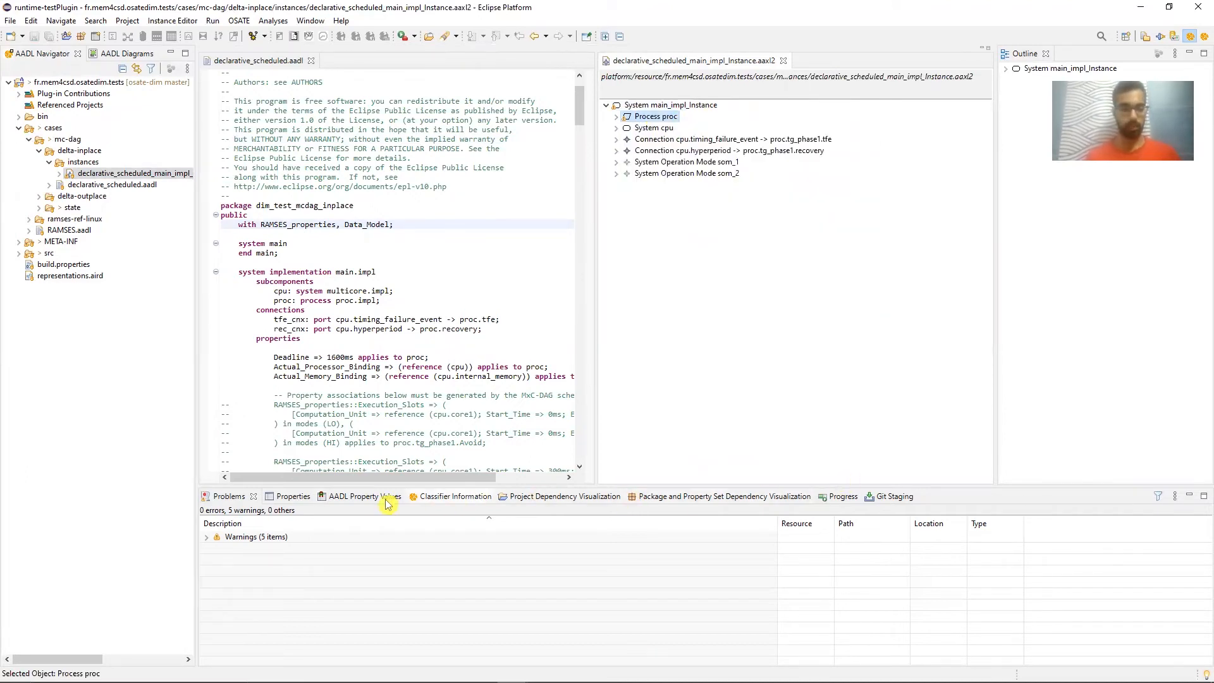
left_click(289, 497)
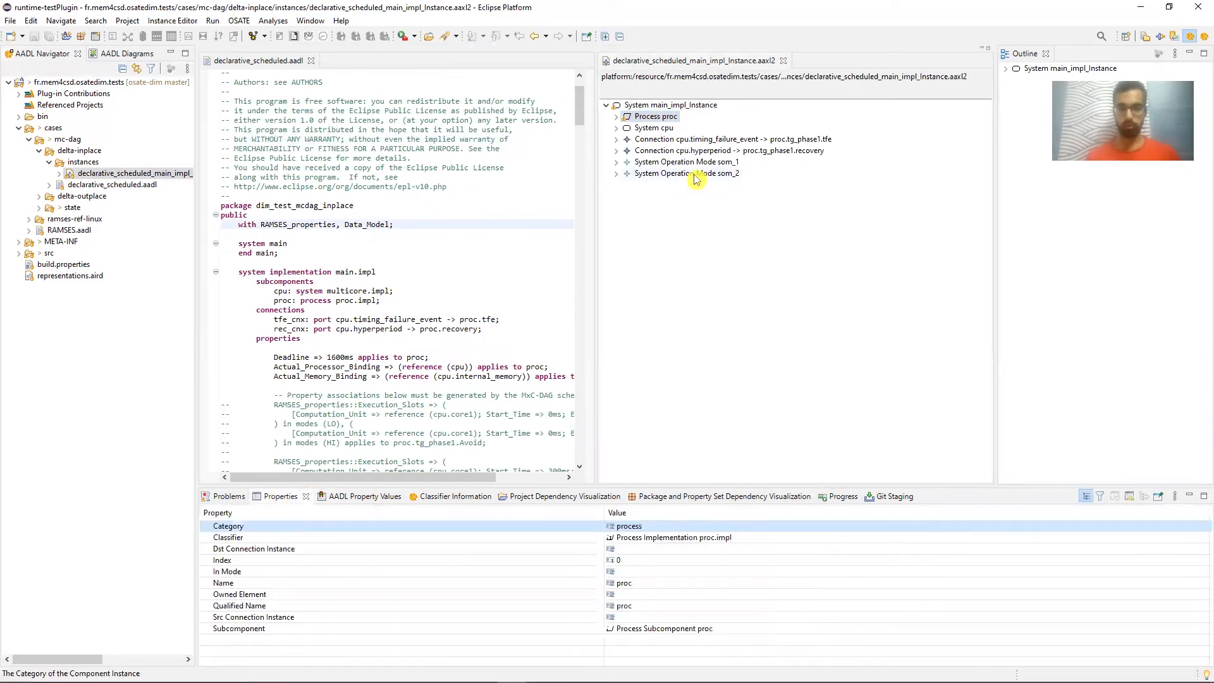
left_click(657, 118)
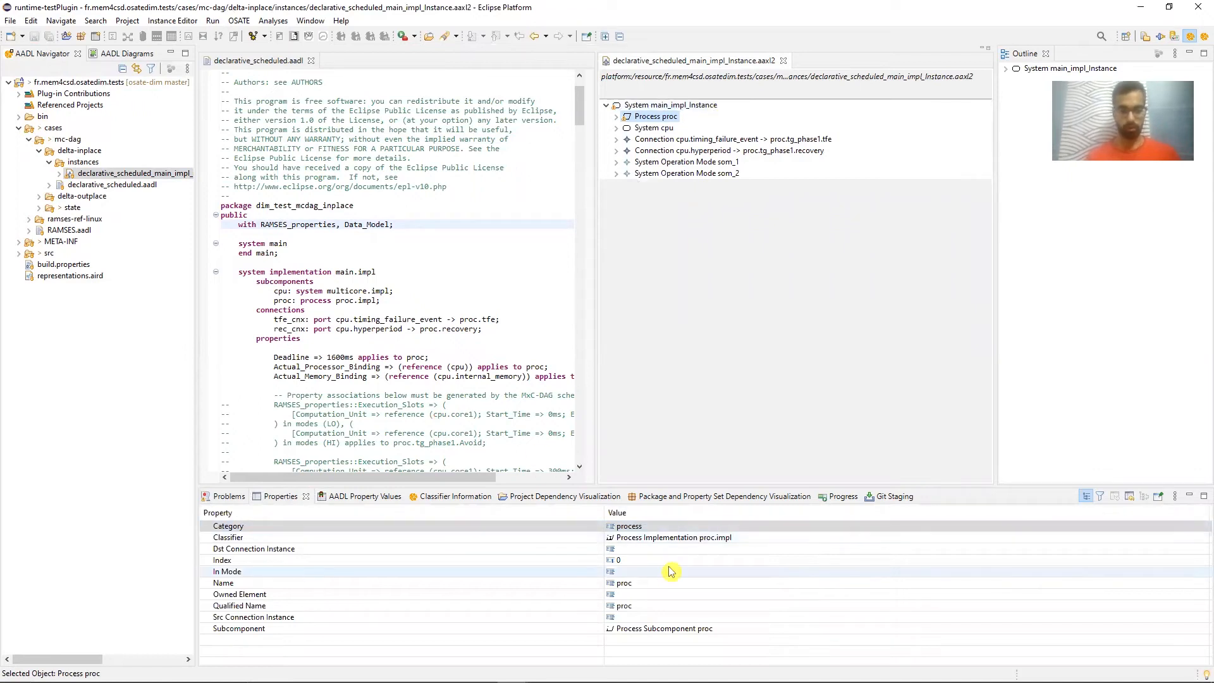
left_click(654, 584)
left_click(651, 581)
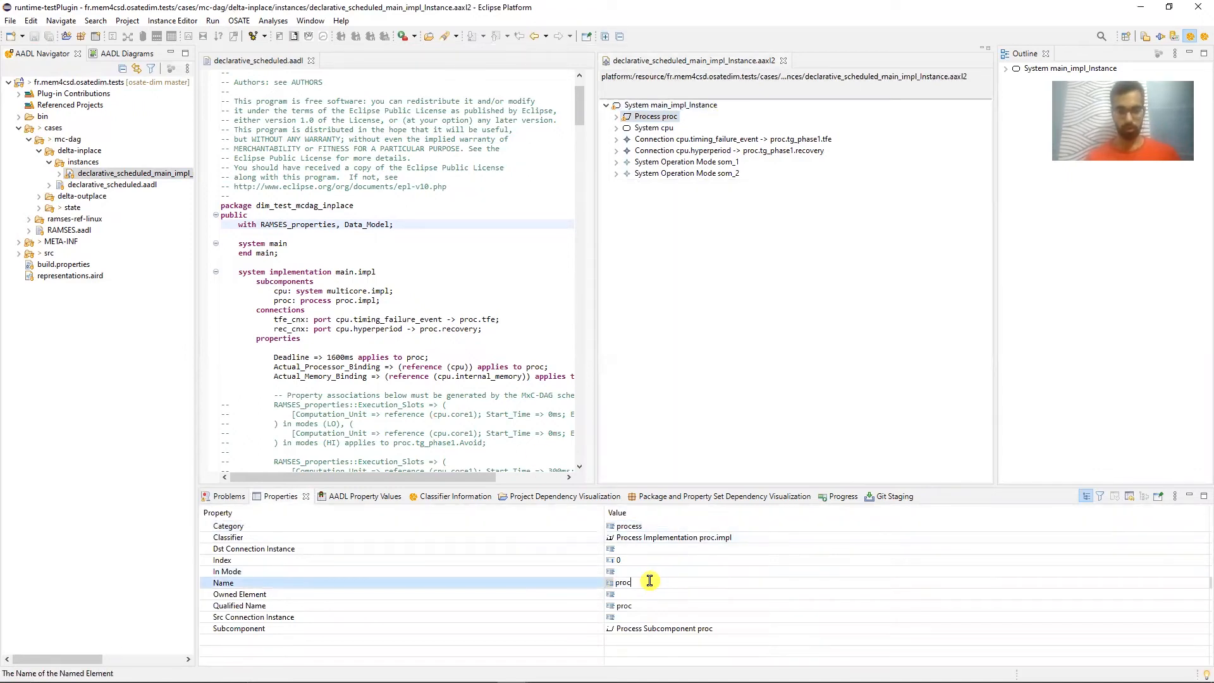
type("1")
key("Return")
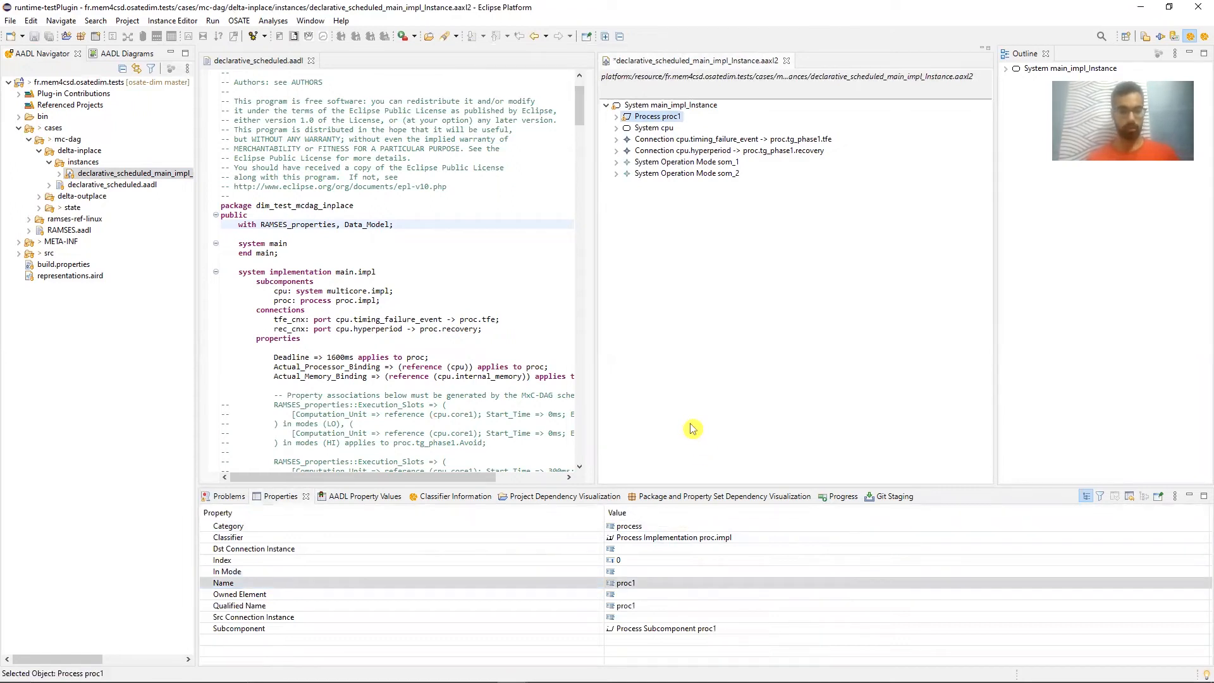
key("ctrl+s")
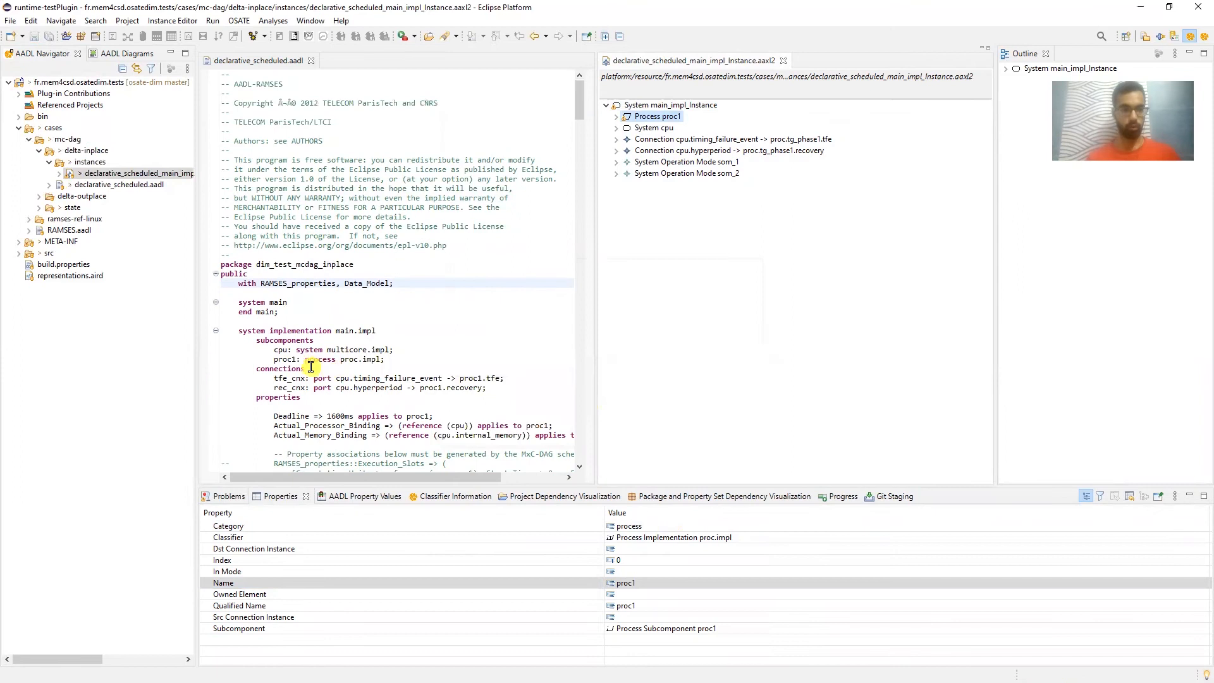
Step: Check the process subcomponent declaration of main.impl in declarative_scheduled.aadl against Process proc1 in the instance model
left_click(296, 359)
scroll(294, 359, "down", 2)
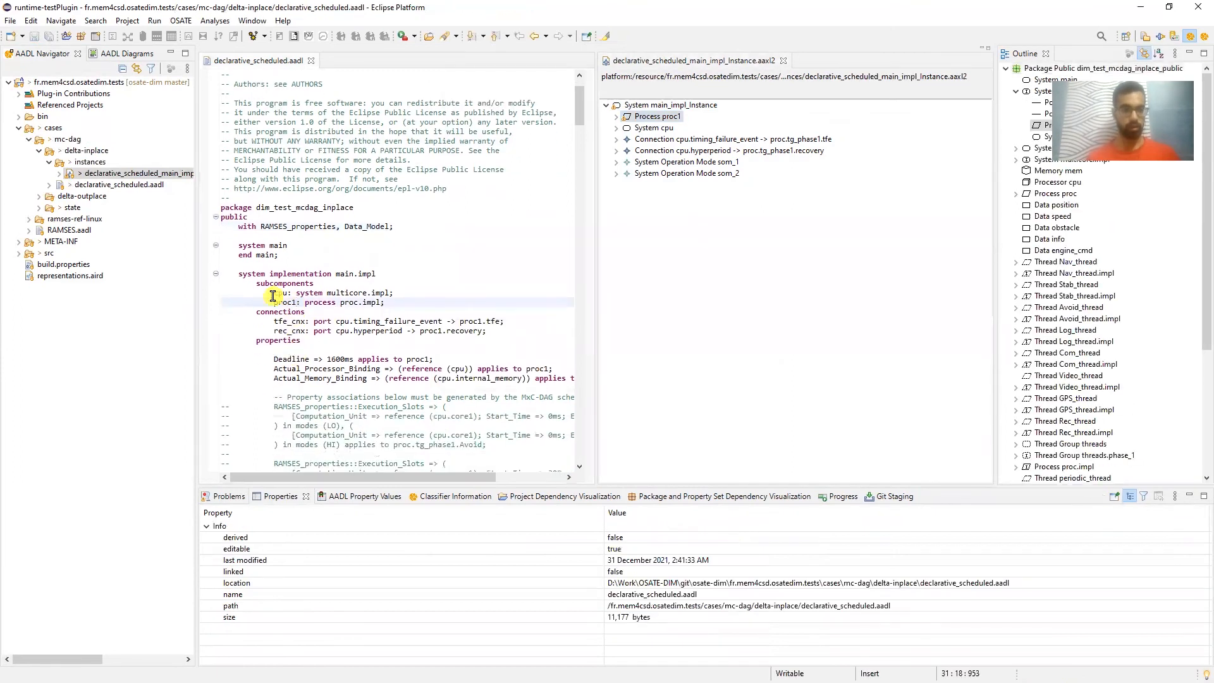
left_click_drag(274, 302, 393, 302)
left_click(294, 303)
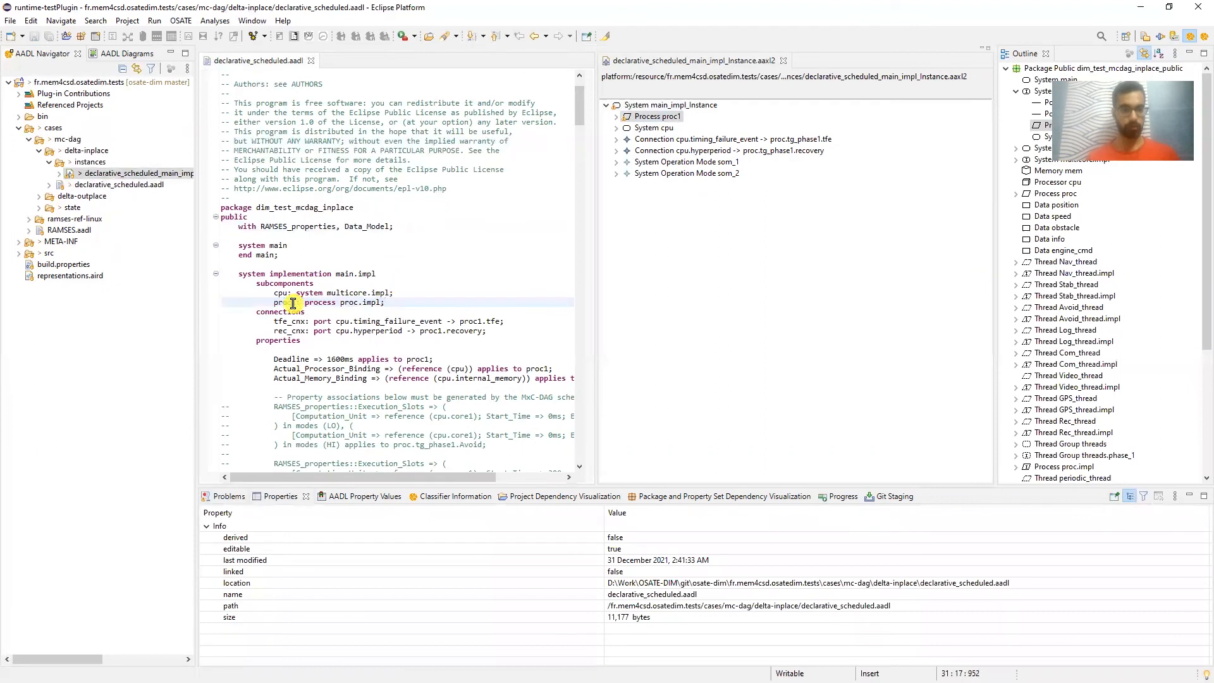
left_click_drag(272, 304, 318, 304)
left_click(321, 305)
left_click(616, 118)
left_click(616, 118)
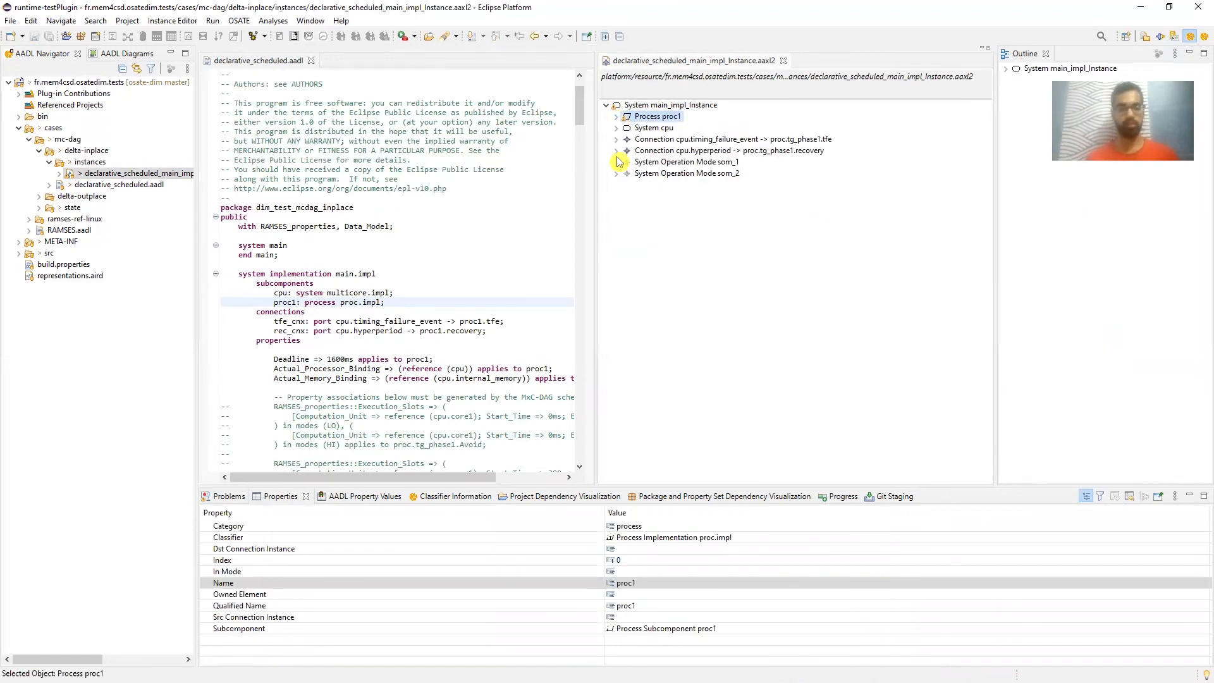
left_click(315, 182)
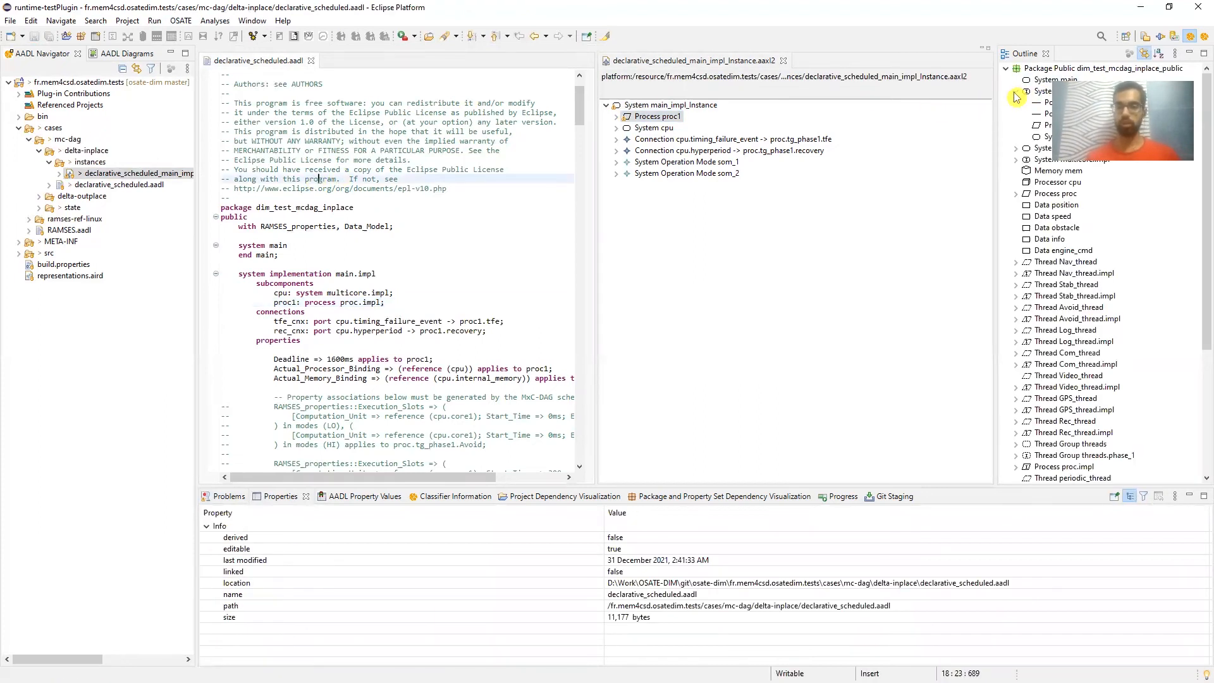
scroll(1016, 96, "down", 1)
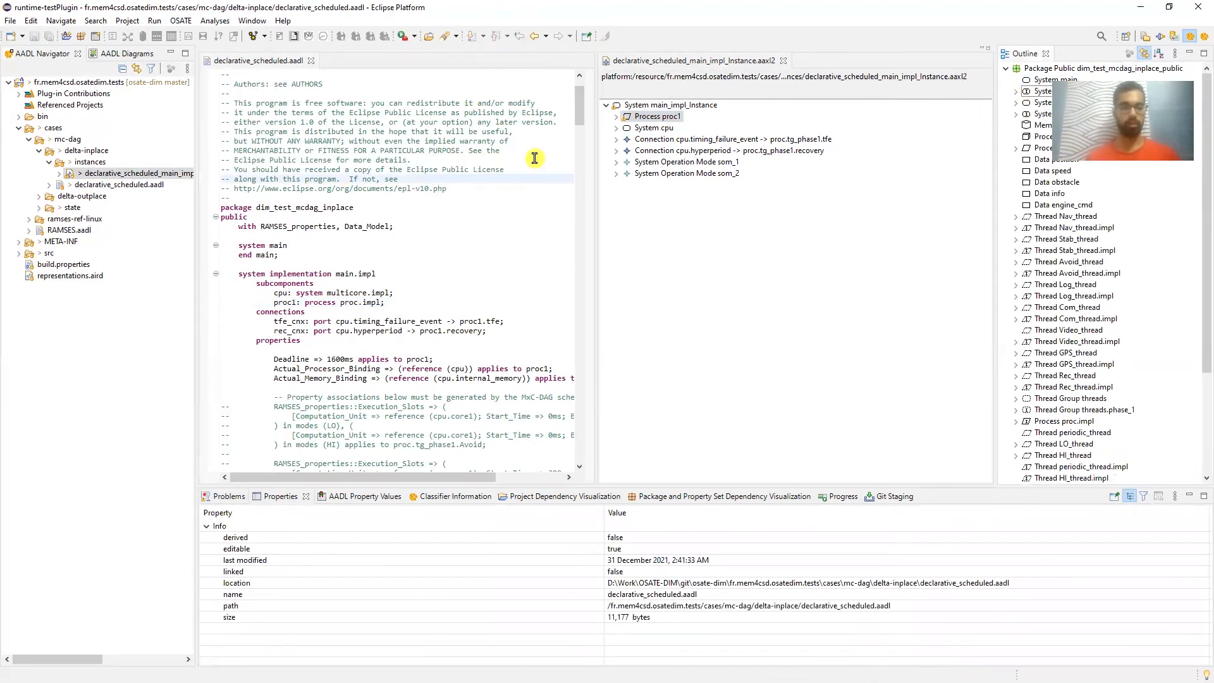
Step: Review System main_impl_Instance in the instance model against the cpu subcomponent declaration of main.impl in declarative_scheduled.aadl
left_click(671, 105)
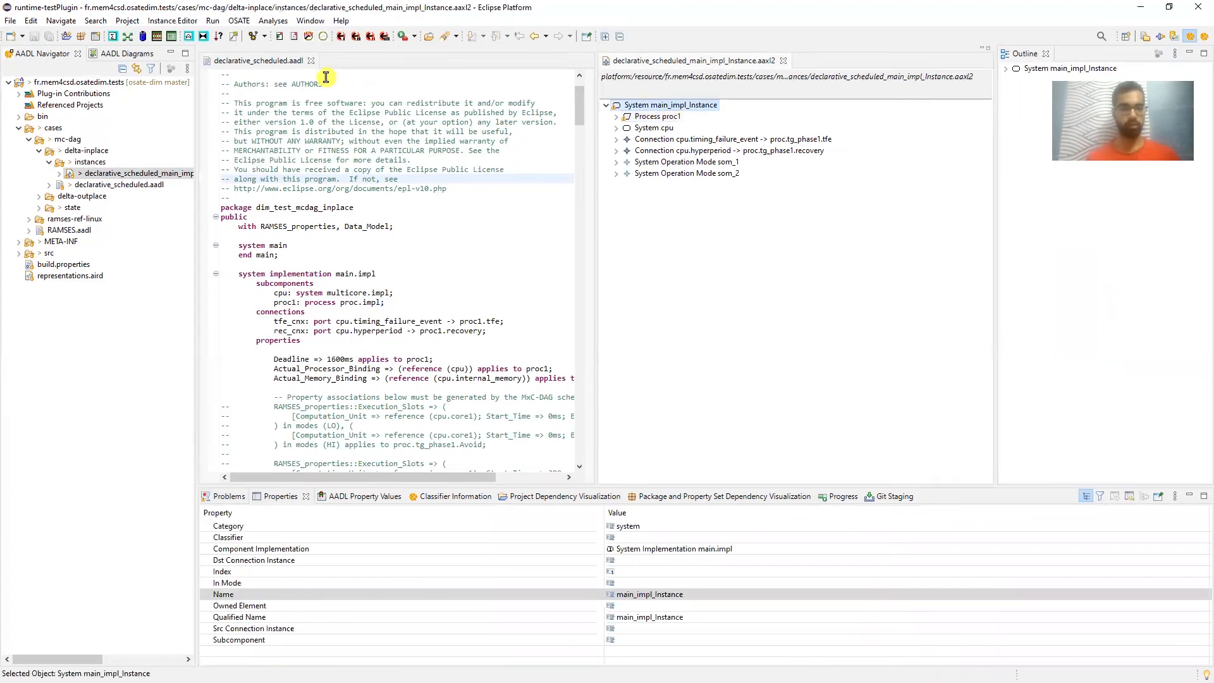
left_click(372, 39)
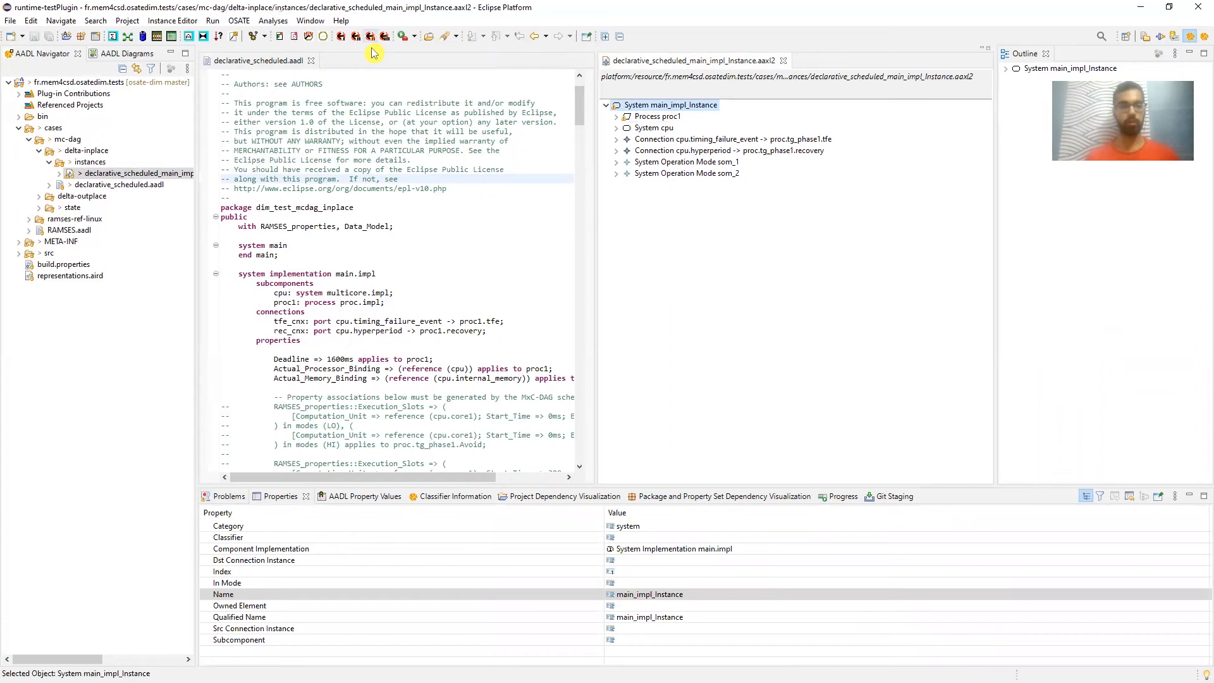
left_click(371, 41)
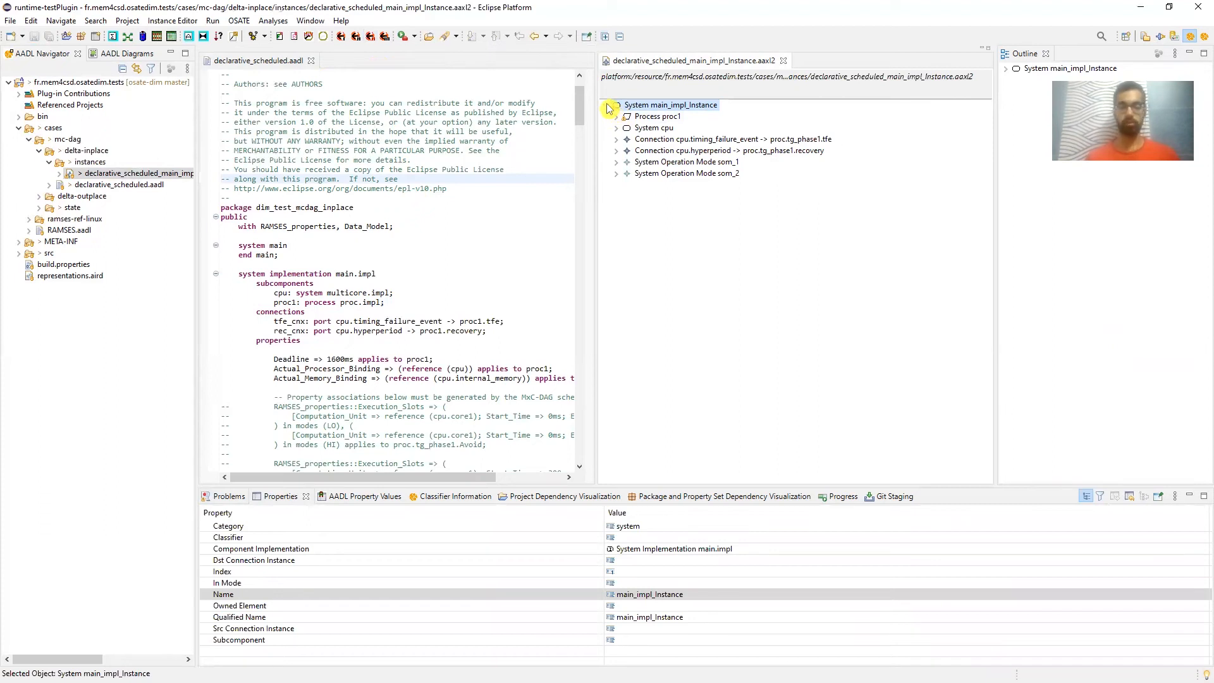
left_click(357, 292)
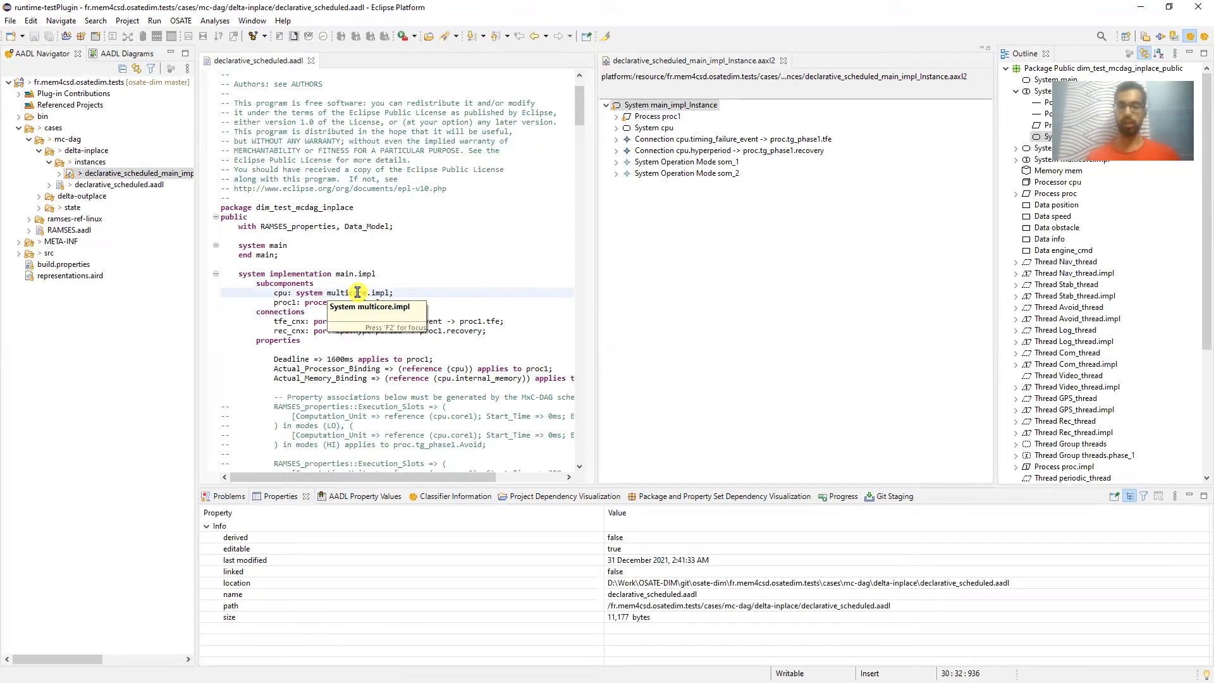
Step: Collapse the mc-dag folder with its delta-inplace and instances subfolders, and reselect System main_impl_Instance in the instance model
left_click(49, 161)
left_click(39, 151)
left_click(29, 139)
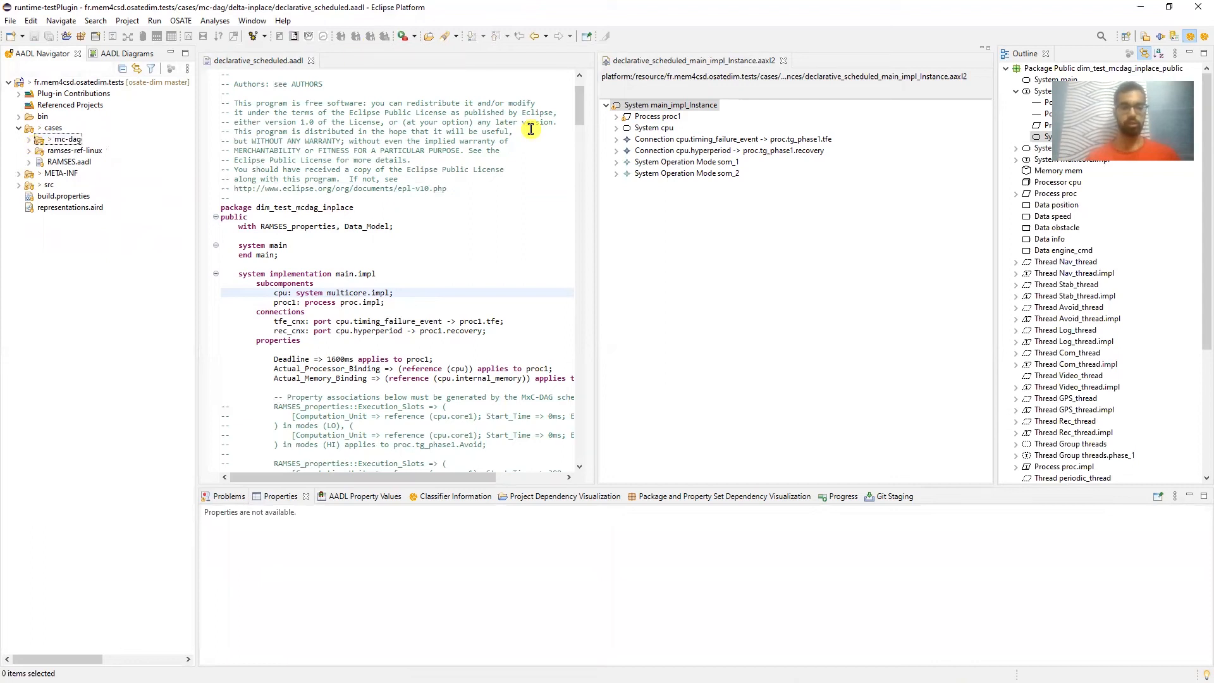
left_click(691, 101)
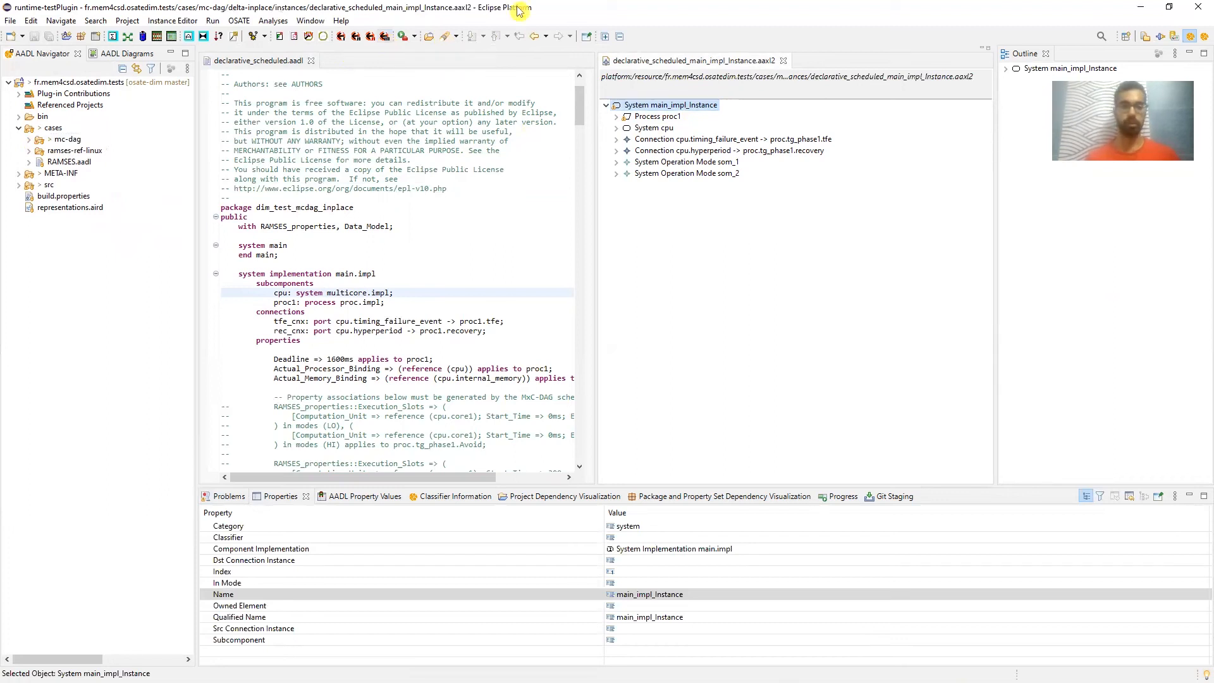
Step: Switch to the eclipse_workspace Eclipse window and open aaxl2aaxl.ecore from the model folder of fr.mem4csd.osatedim.deltatrace
left_click(1145, 9)
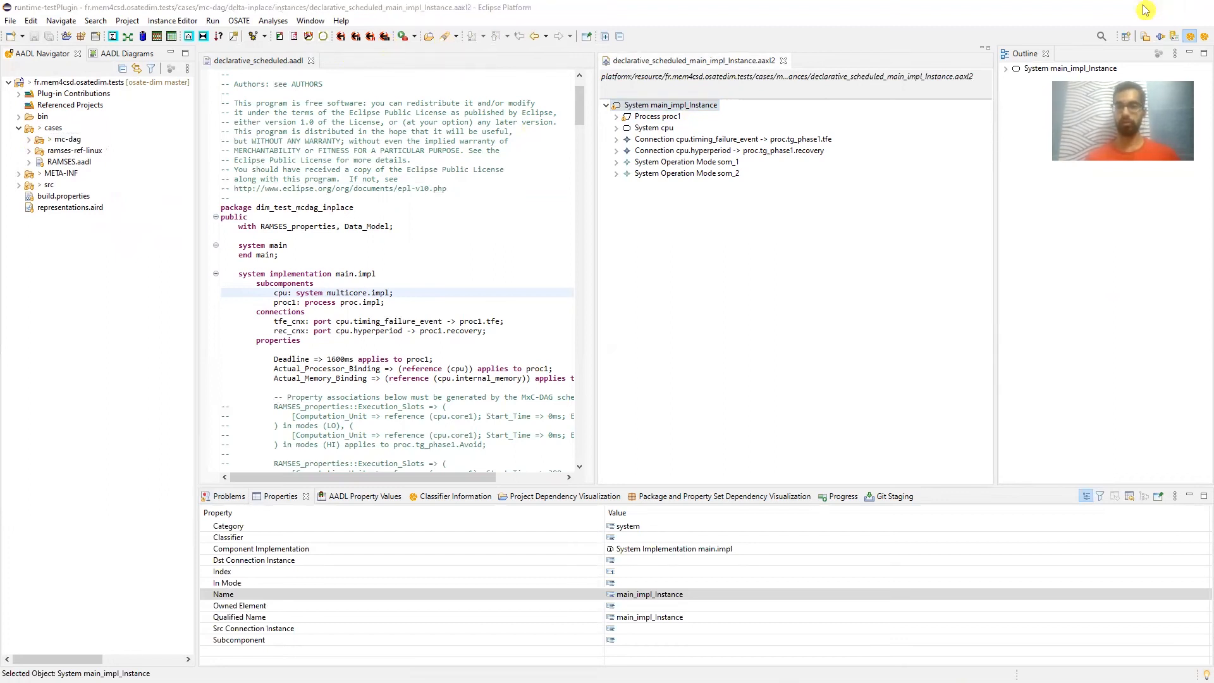
left_click(1145, 9)
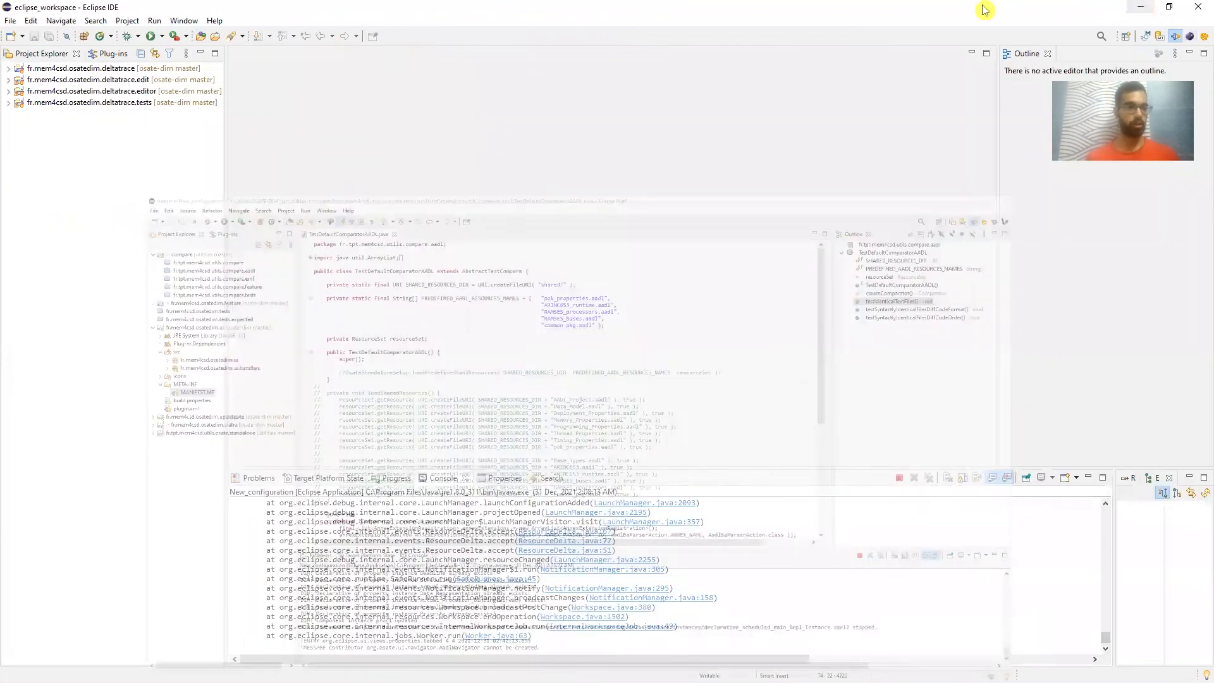
left_click(8, 69)
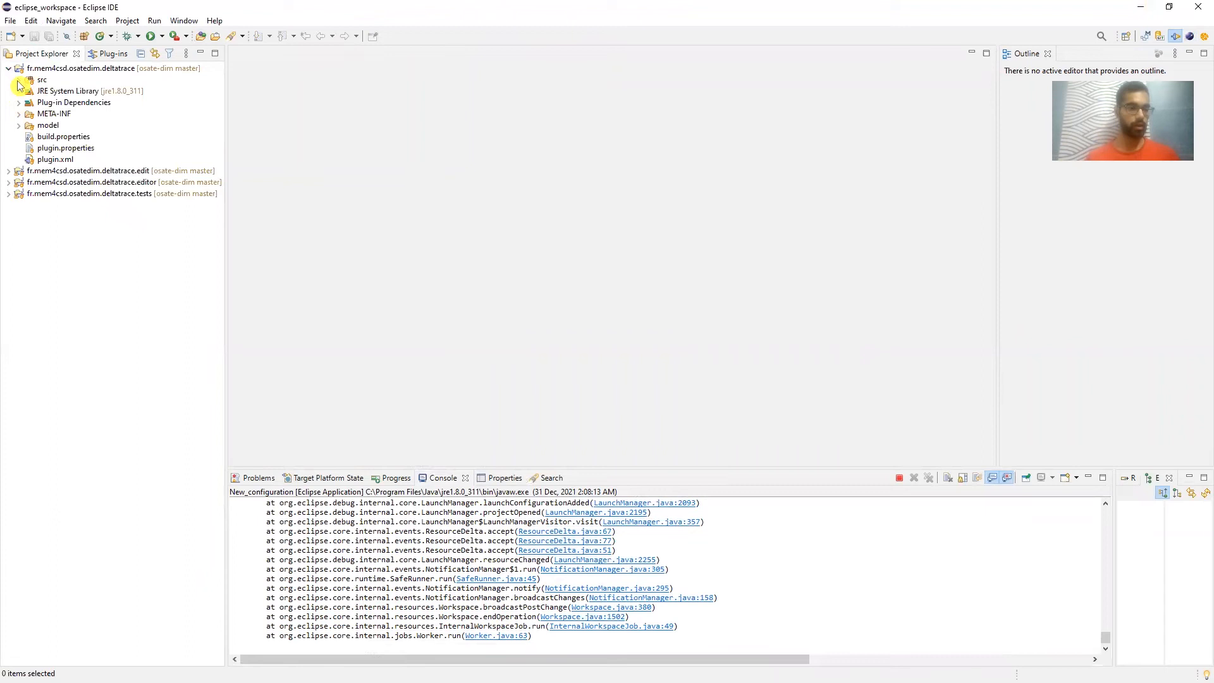
left_click(18, 127)
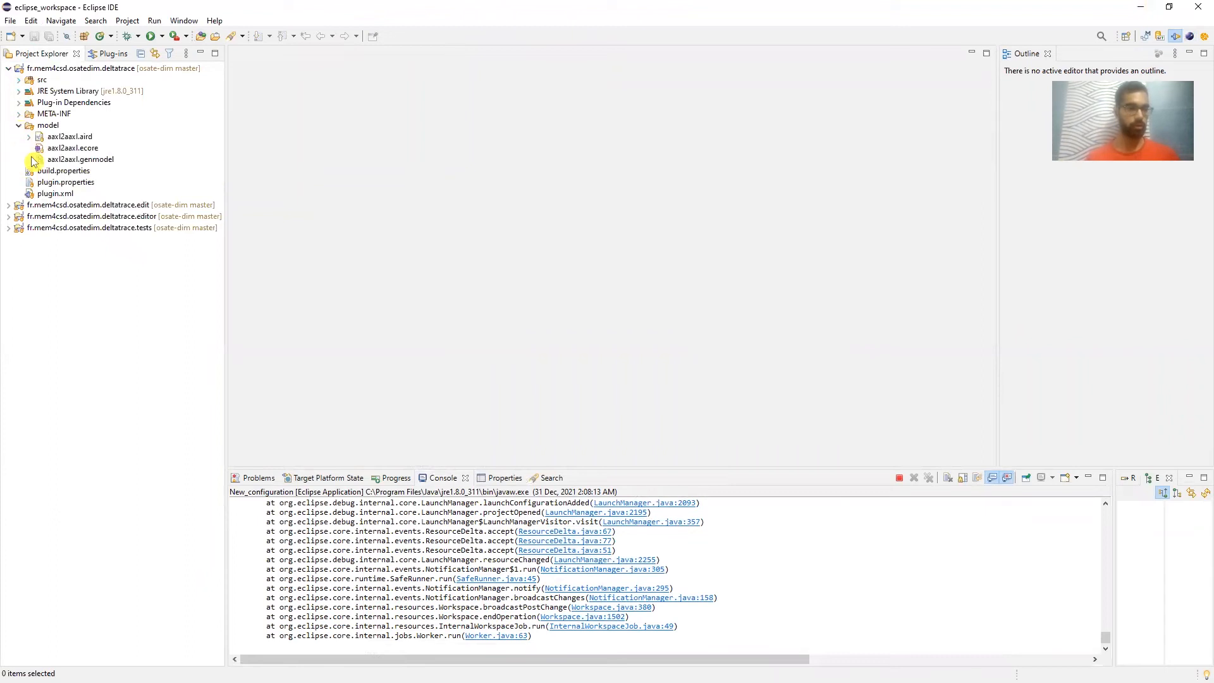
double_click(68, 148)
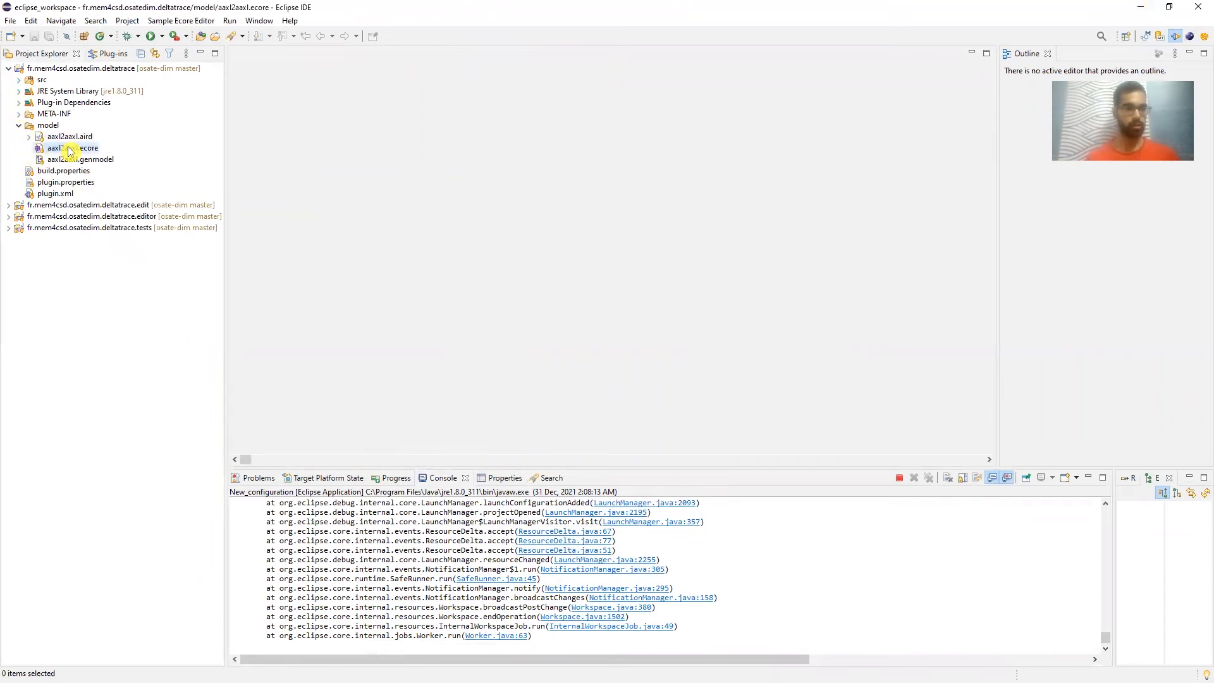
Step: Expand the aaxl2aaxl package and examine the rightSystem, leftSystem and traces references of Aaxl2AaxlTraceSpec
left_click(246, 80)
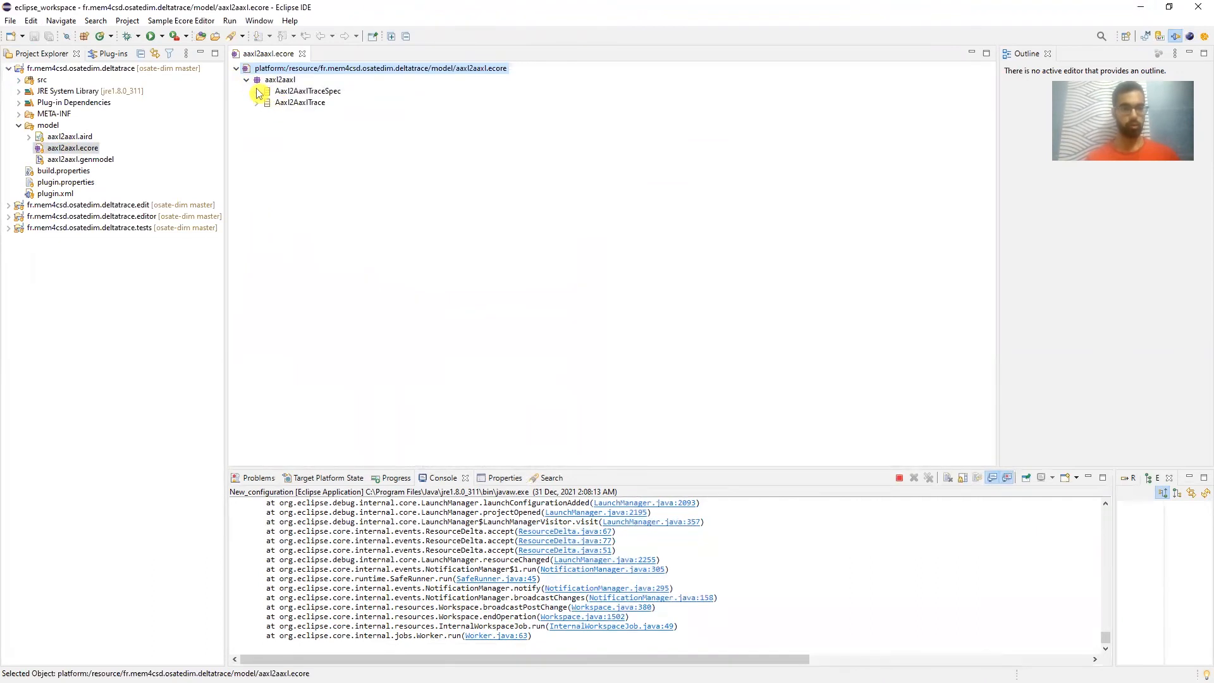
left_click(285, 81)
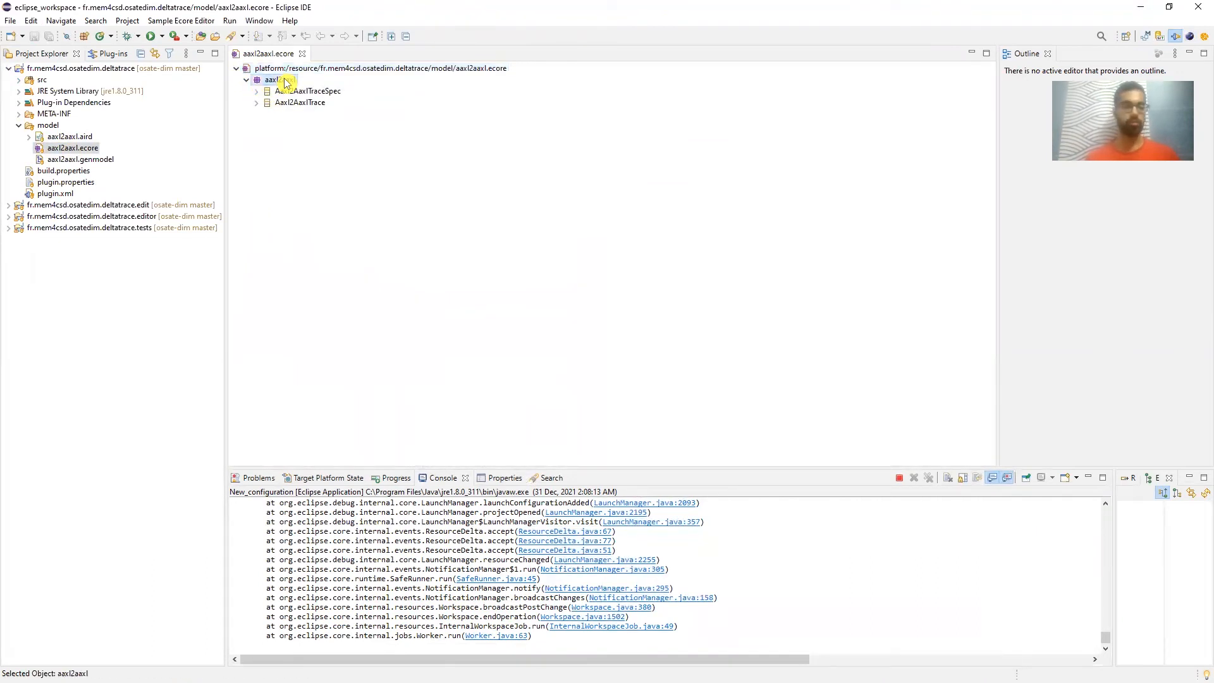
left_click(255, 91)
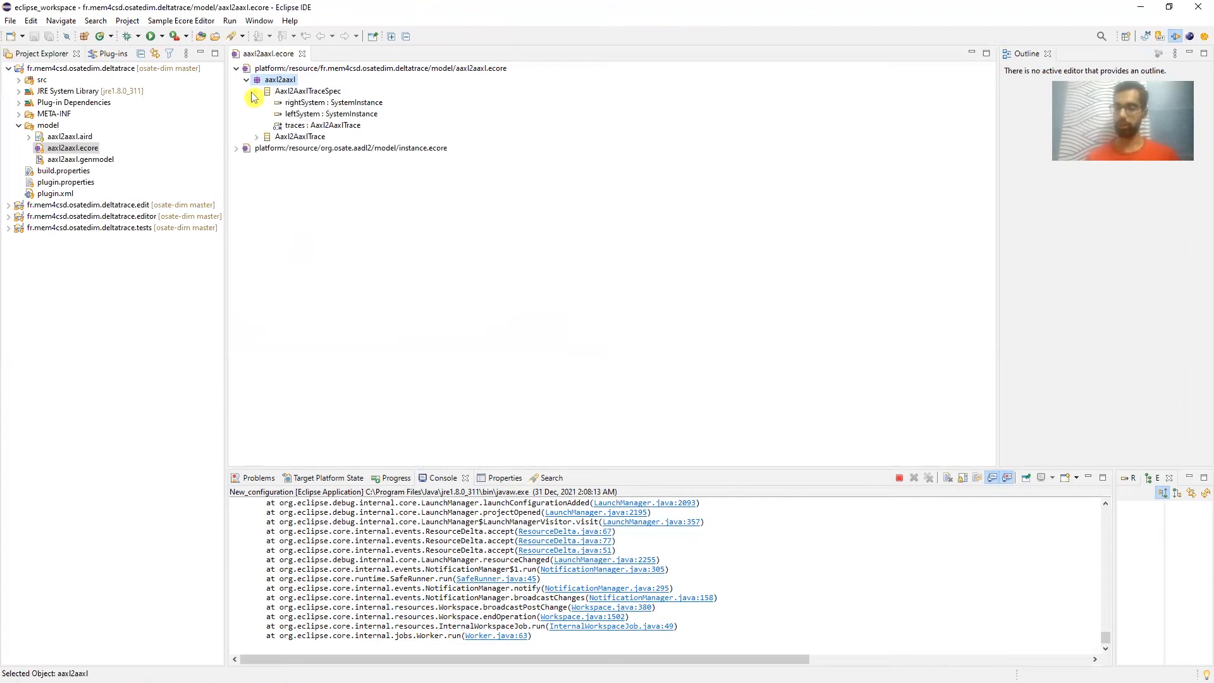
left_click(347, 104)
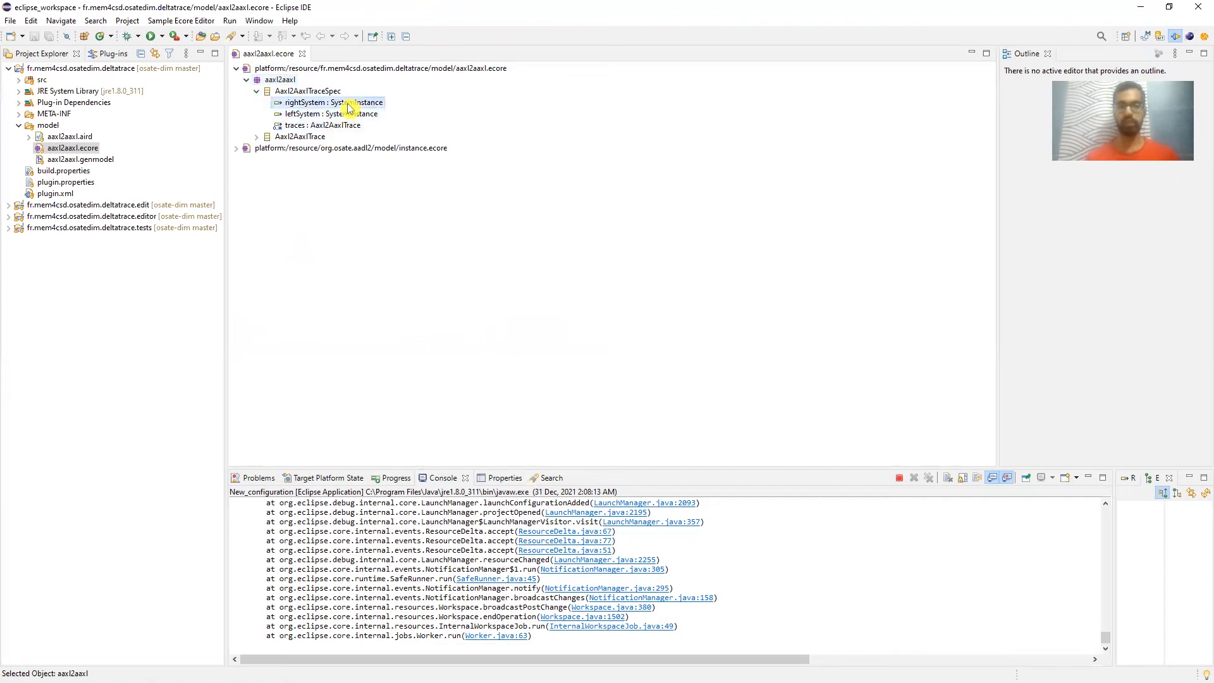
left_click(349, 115)
left_click(351, 103)
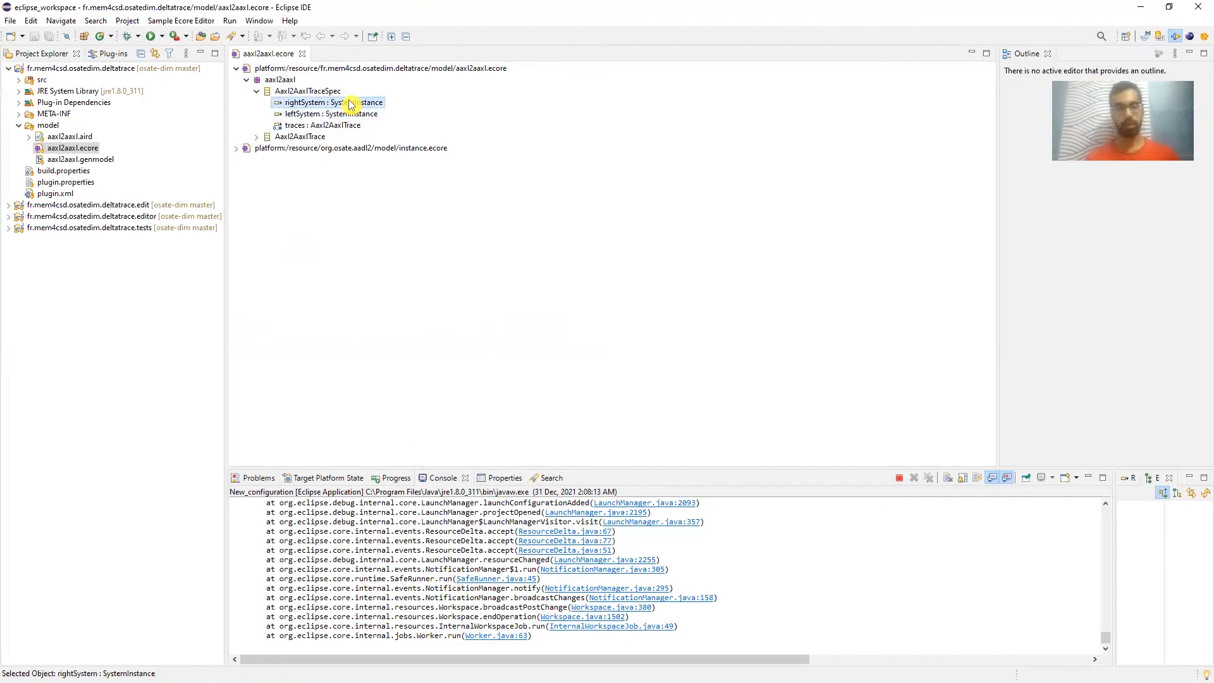
left_click(351, 115)
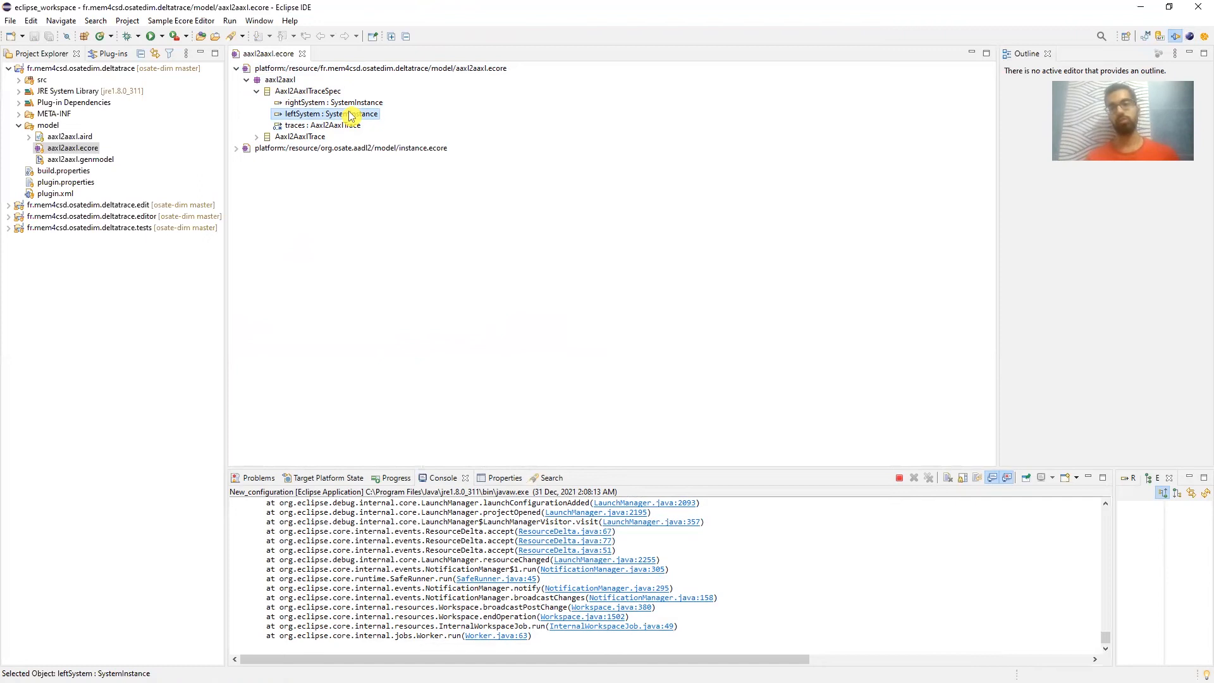
left_click(297, 128)
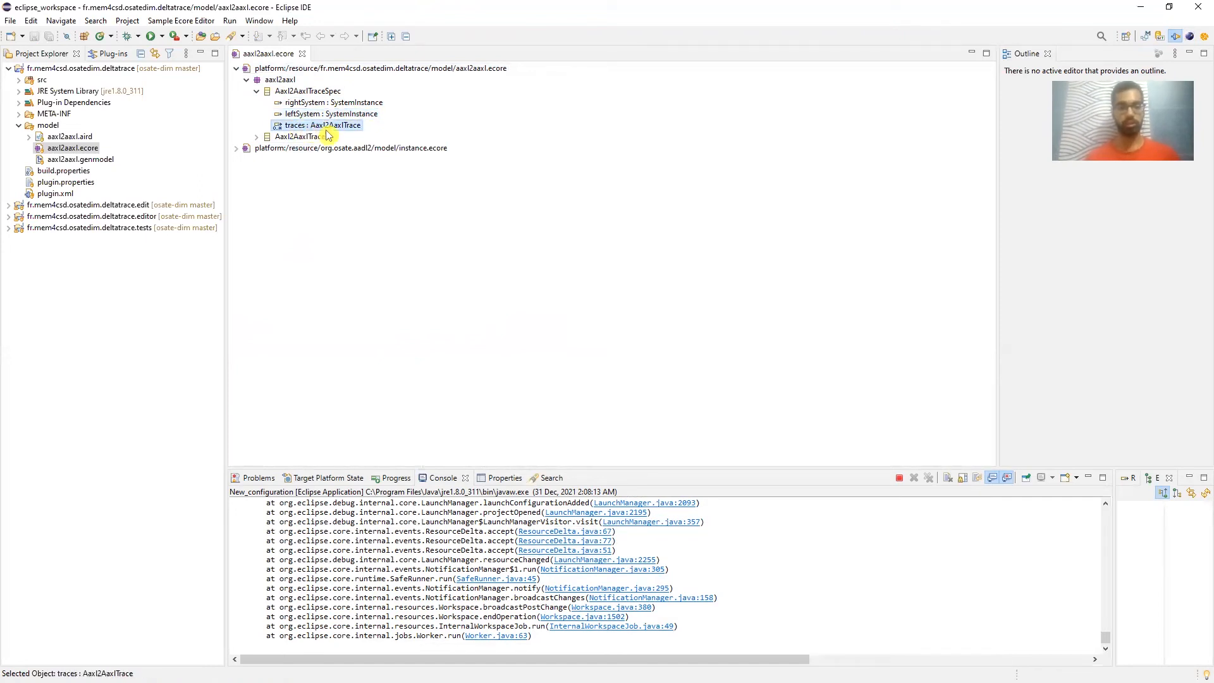
Step: Expand Aaxl2AaxlTrace and examine its rightInstance, leftInstance, objectsToAttach, objectChanges and objectsToDetach references
left_click(268, 138)
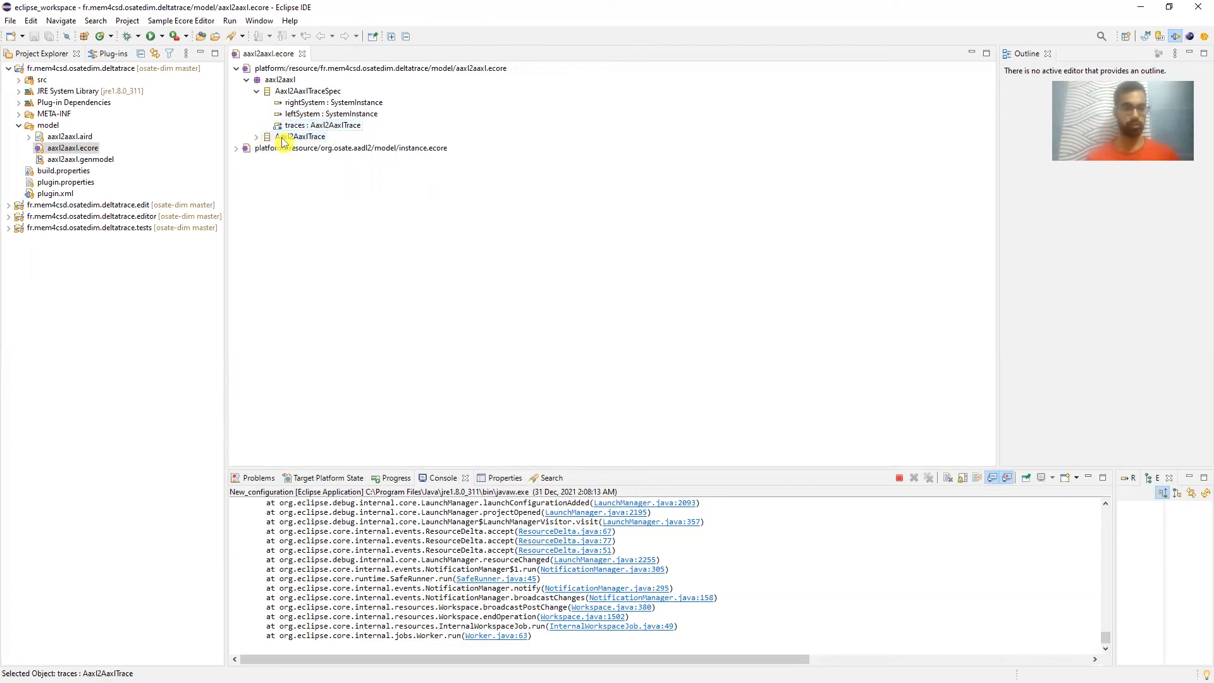
left_click(258, 136)
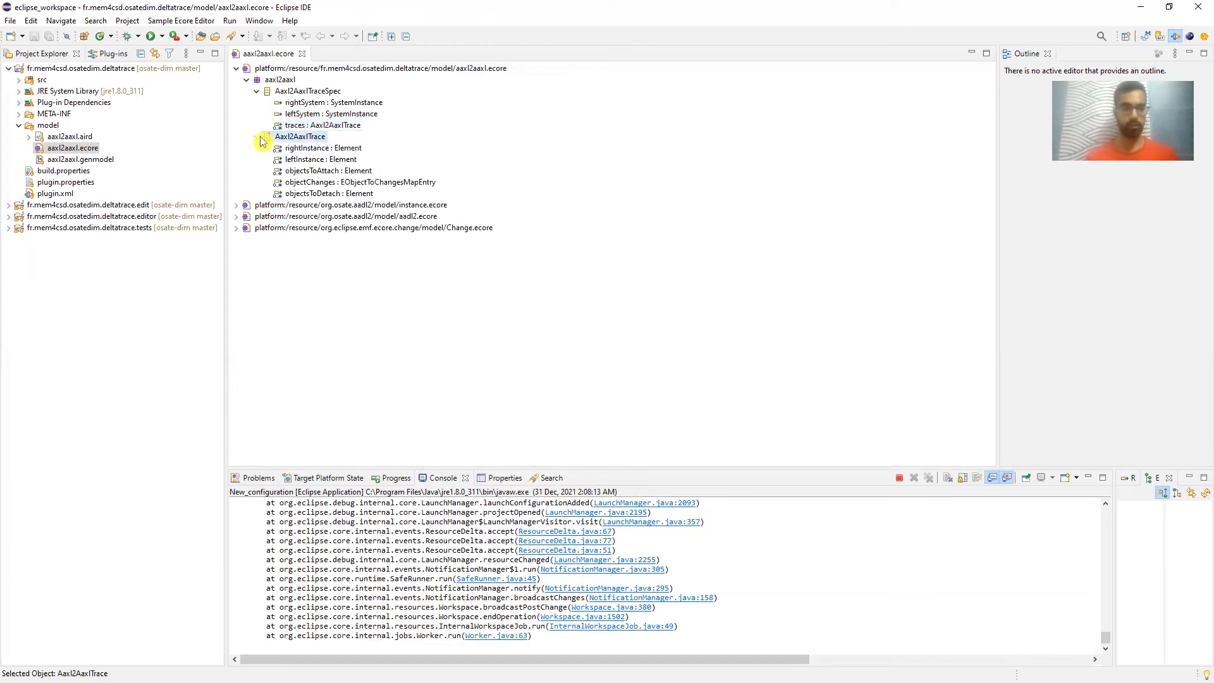
left_click(301, 150)
left_click(306, 162)
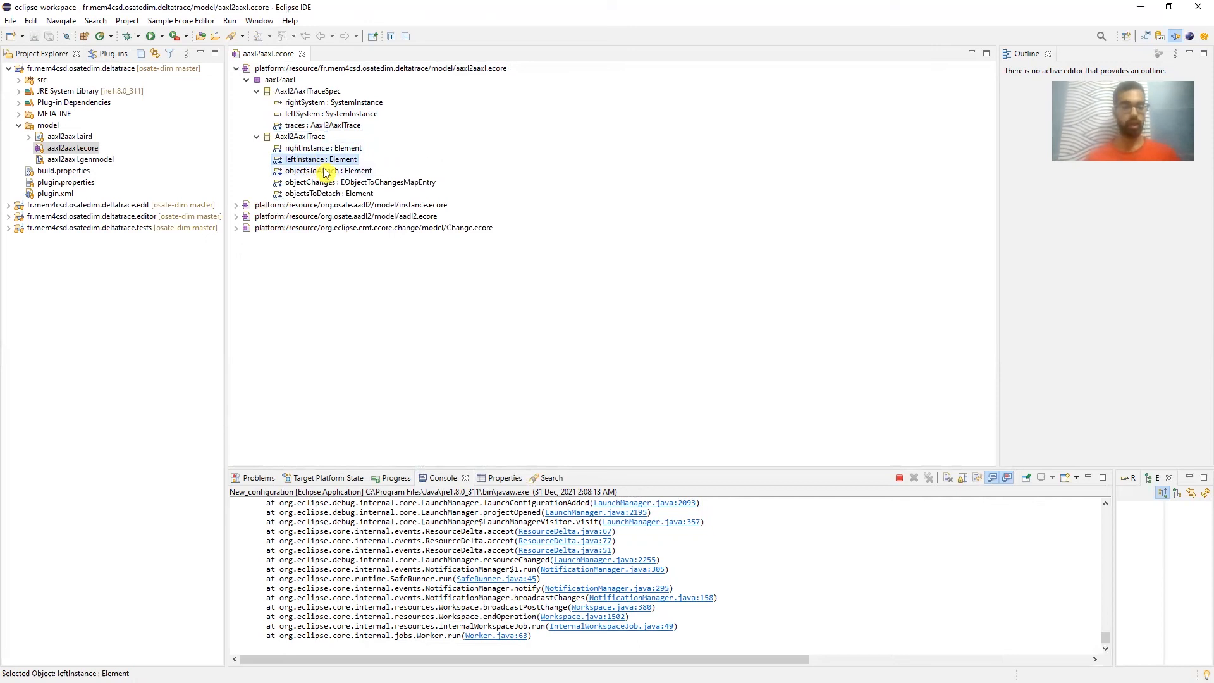
left_click(326, 172)
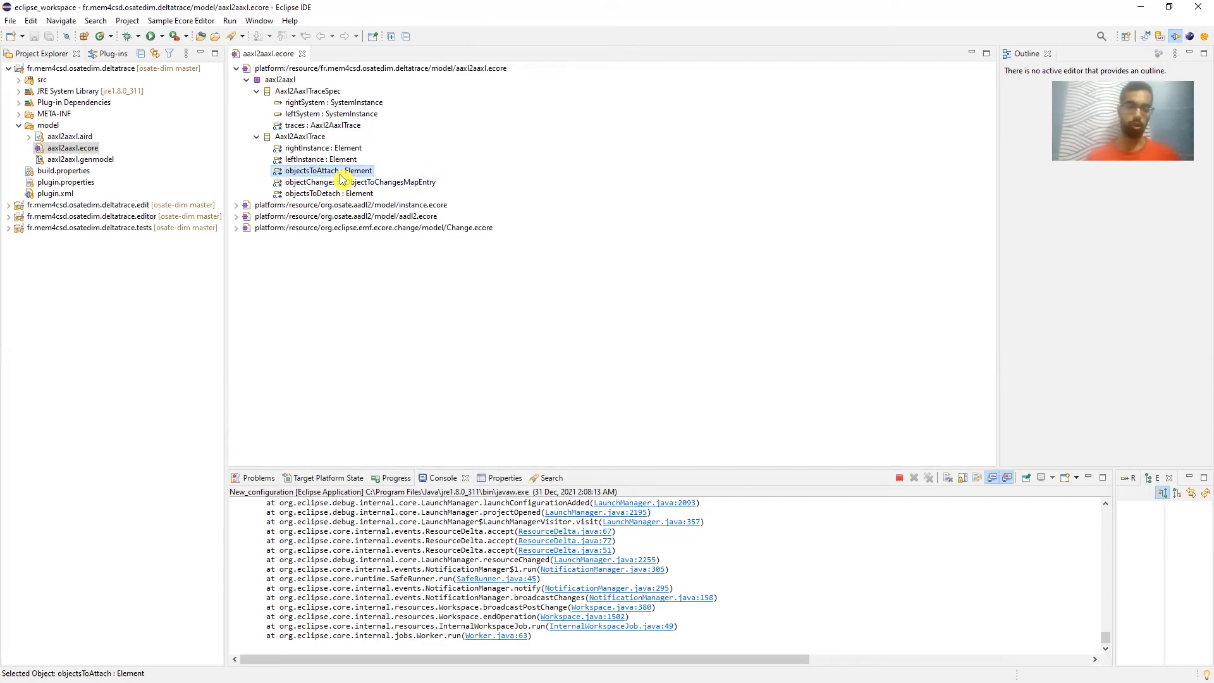
left_click(339, 182)
left_click(333, 195)
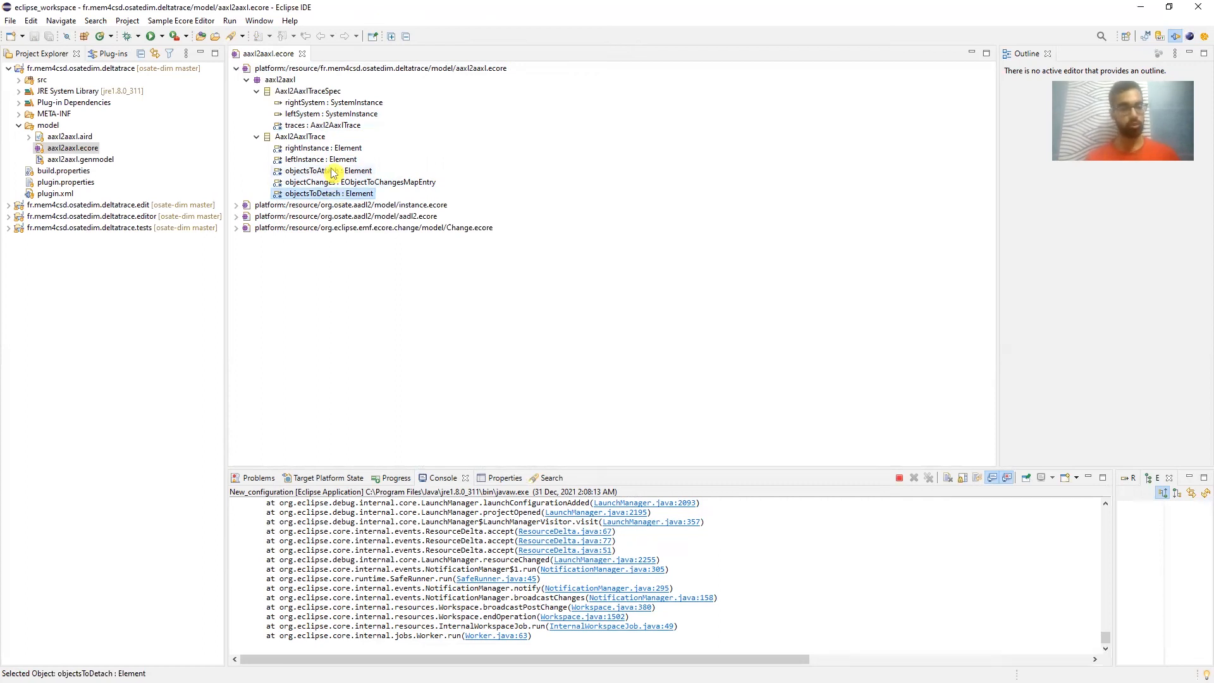
left_click(333, 172)
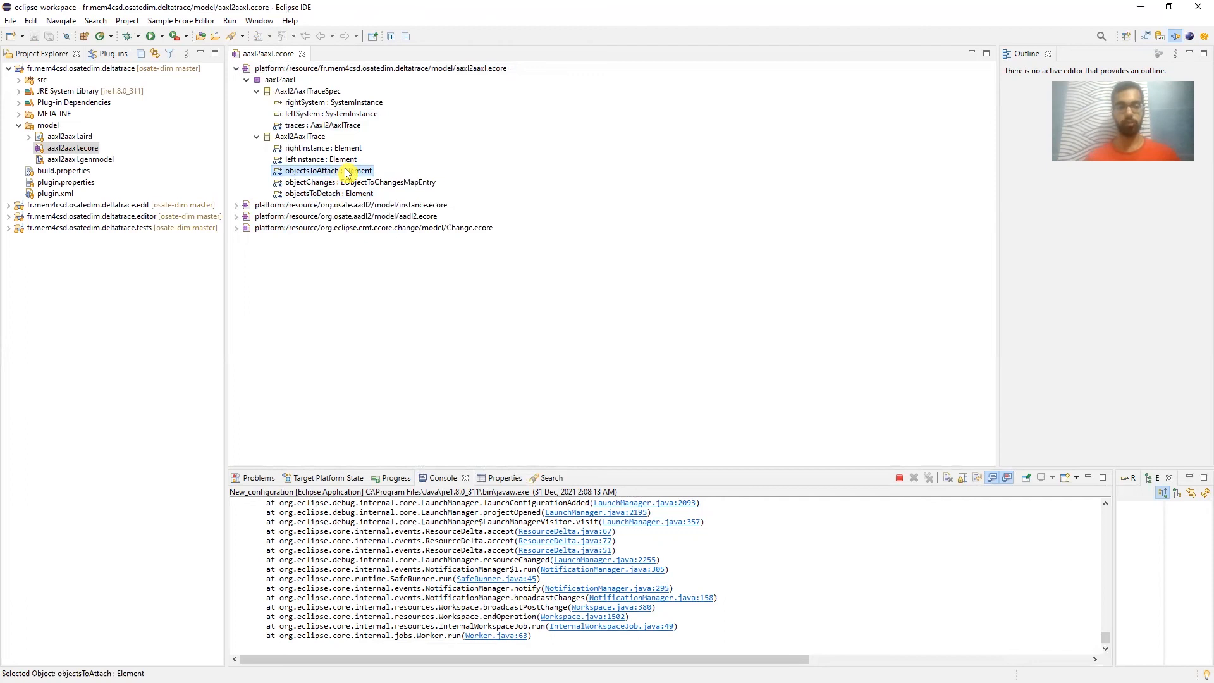
left_click(314, 183)
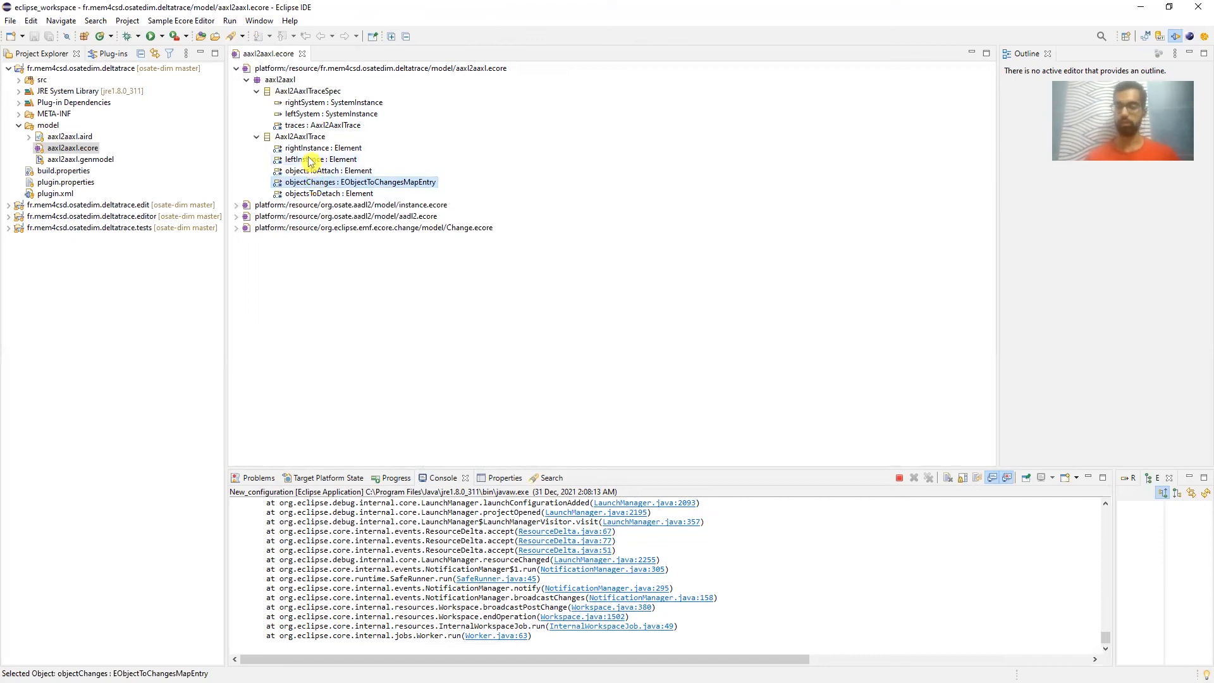
left_click(310, 149)
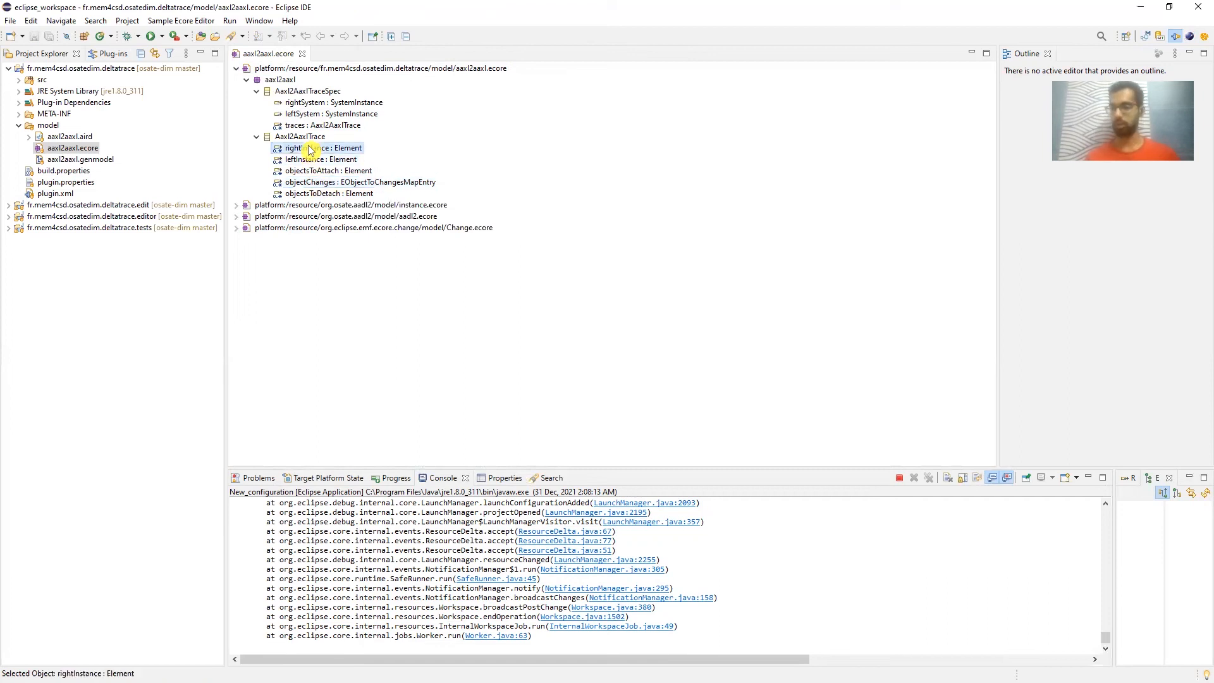
Step: Collapse the whole aaxl2aaxl.ecore tree and the model folder of the deltatrace project
left_click(257, 136)
left_click(256, 92)
left_click(247, 80)
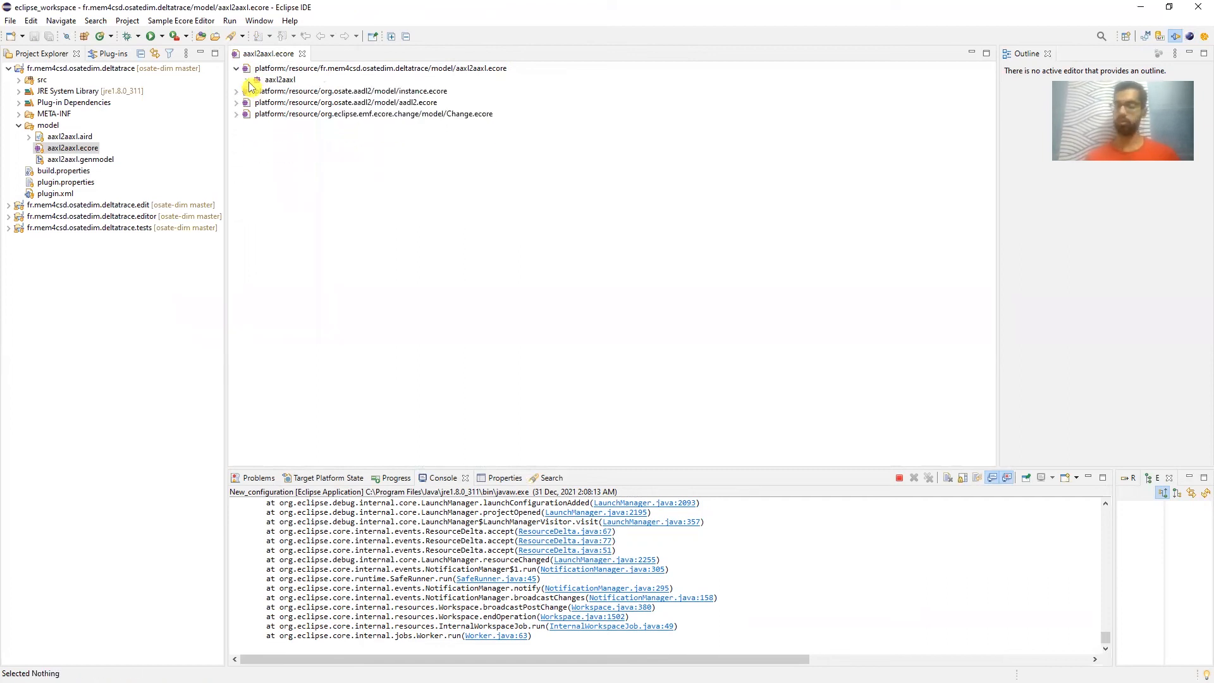
left_click(237, 69)
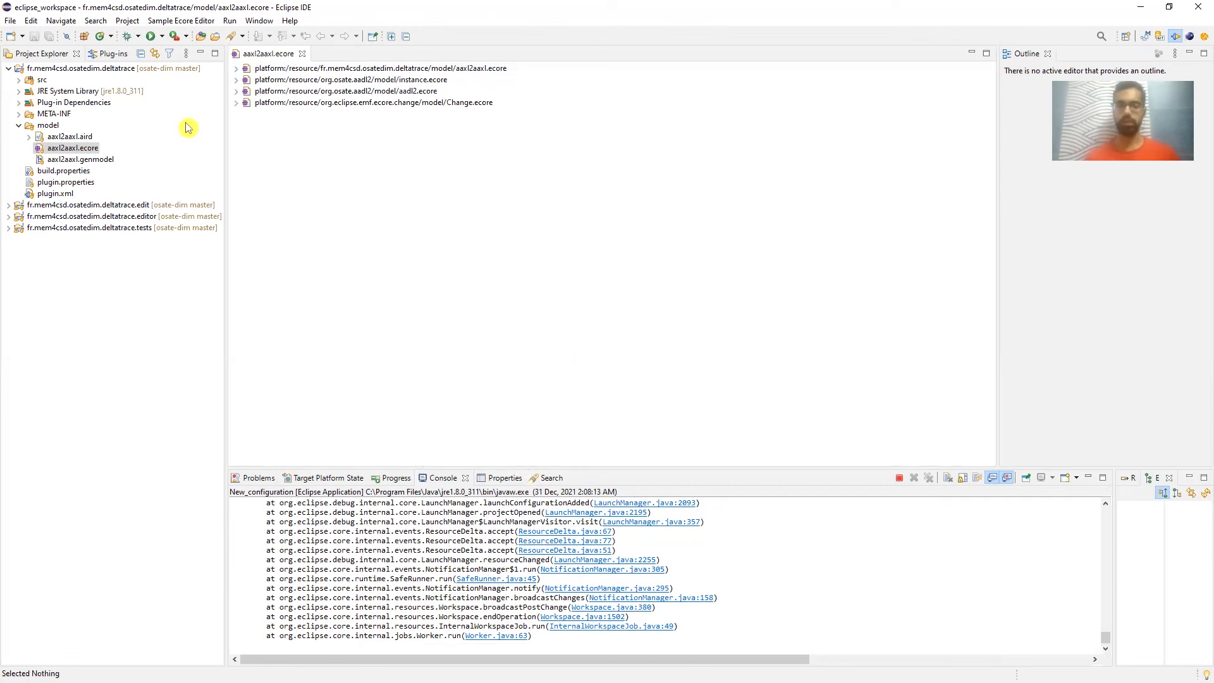
left_click(18, 125)
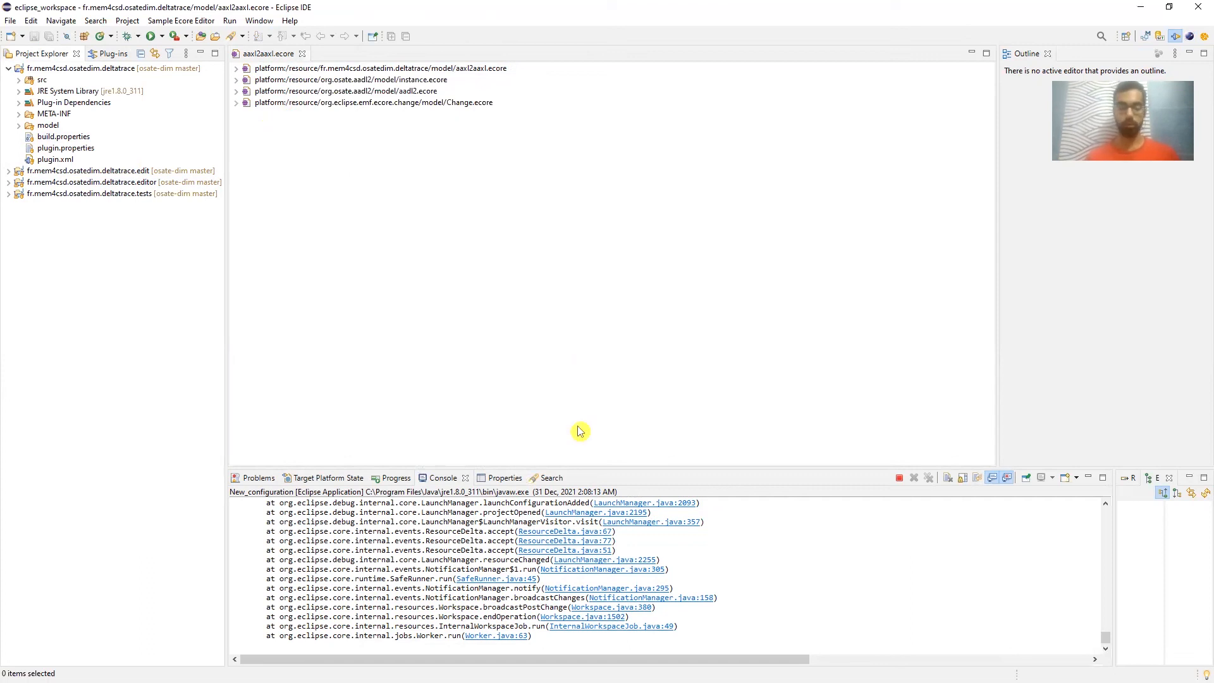
Step: Switch to Chrome, open gitlab.telecom-paris.fr/mbe-tools/osate-dim, sign in with the saved credentials and view the repository's file list
key("super")
left_click(451, 670)
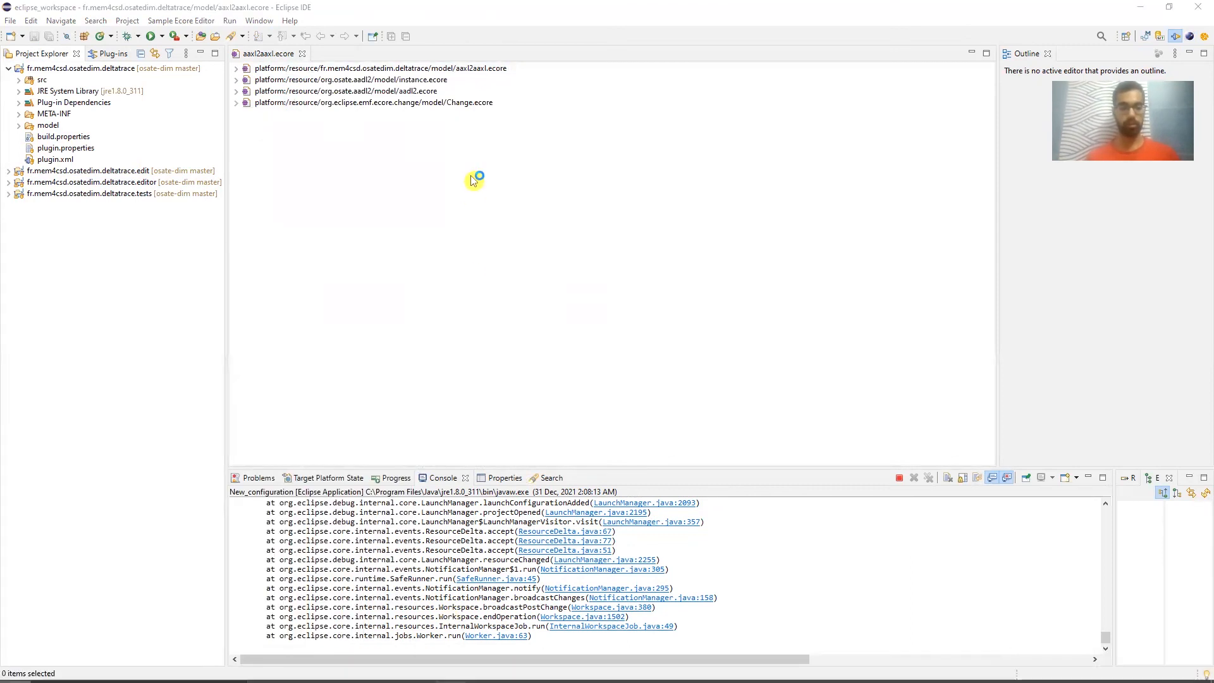
type("gitlab.telecom-paris.fr/mbe-tools/osate-dim")
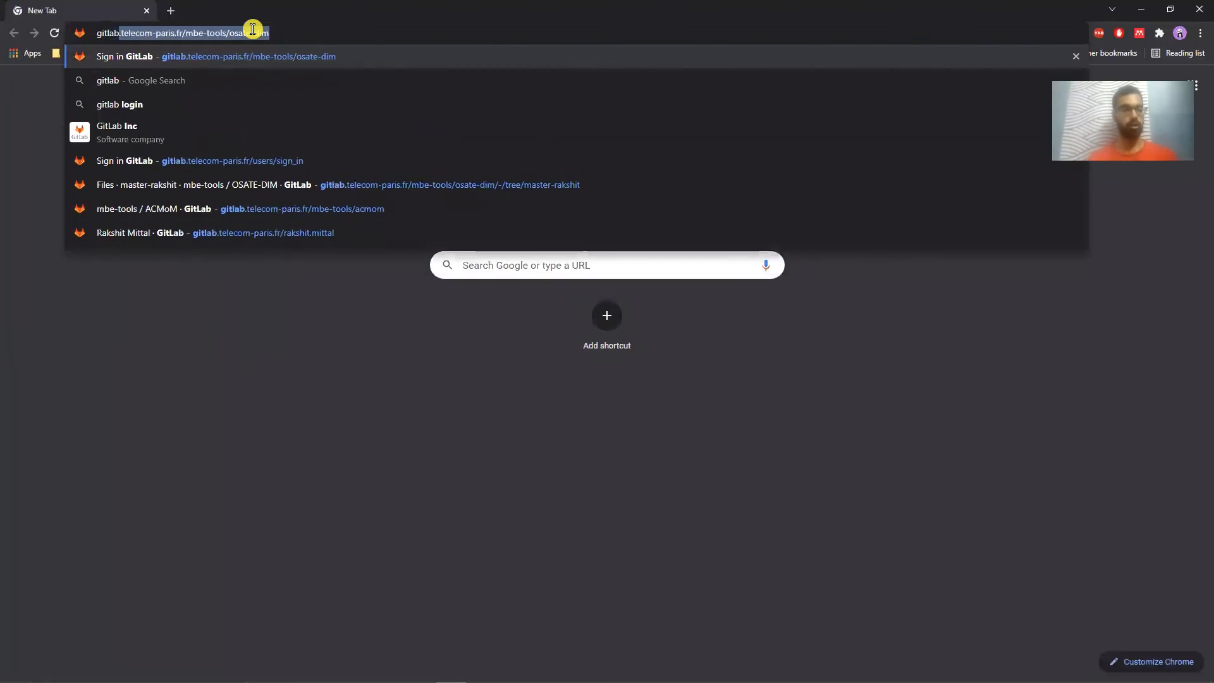
key("Return")
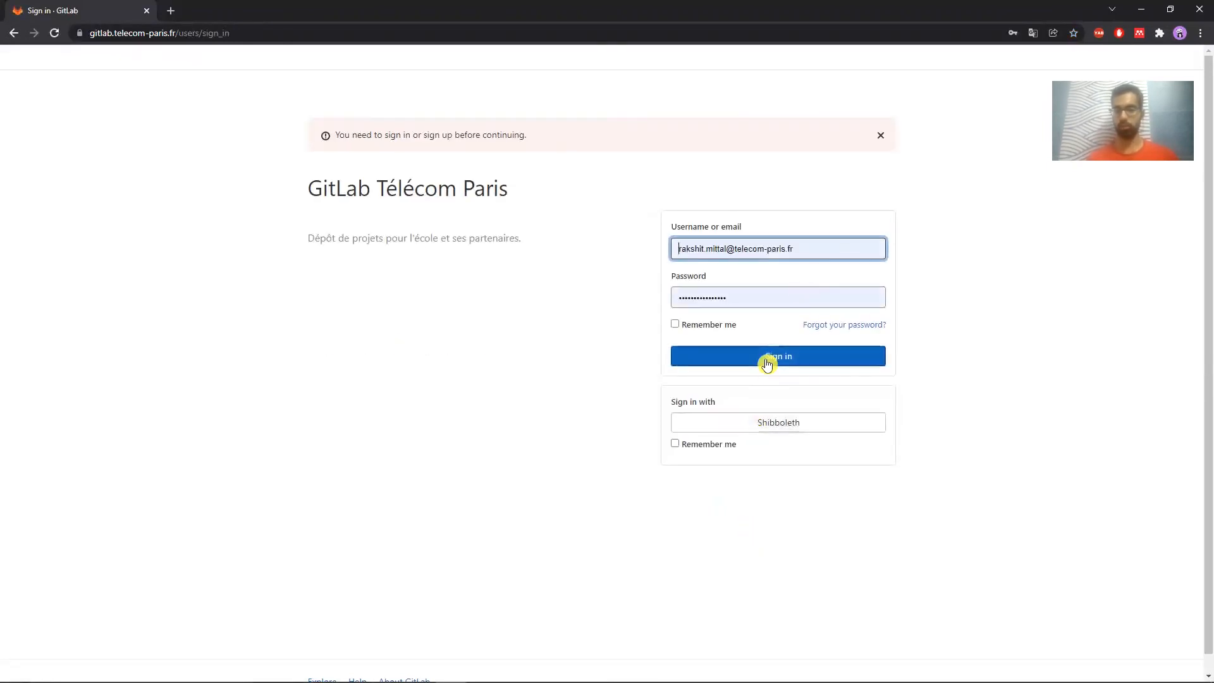
left_click(767, 365)
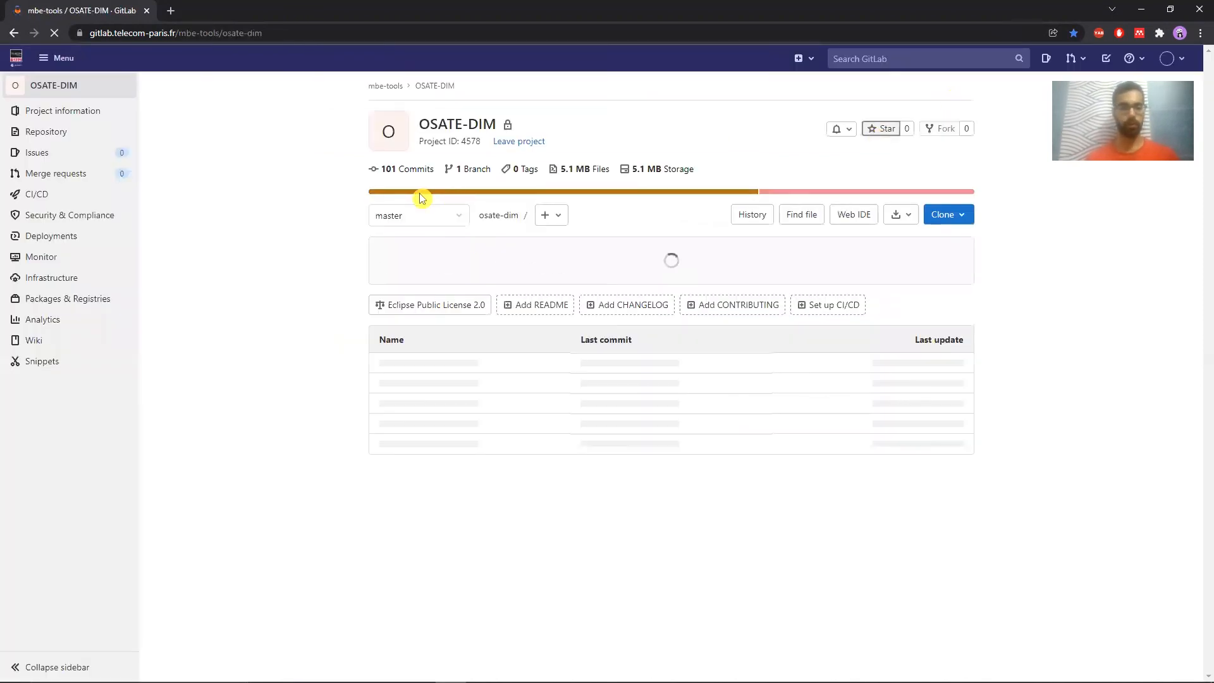
scroll(343, 476, "down", 1)
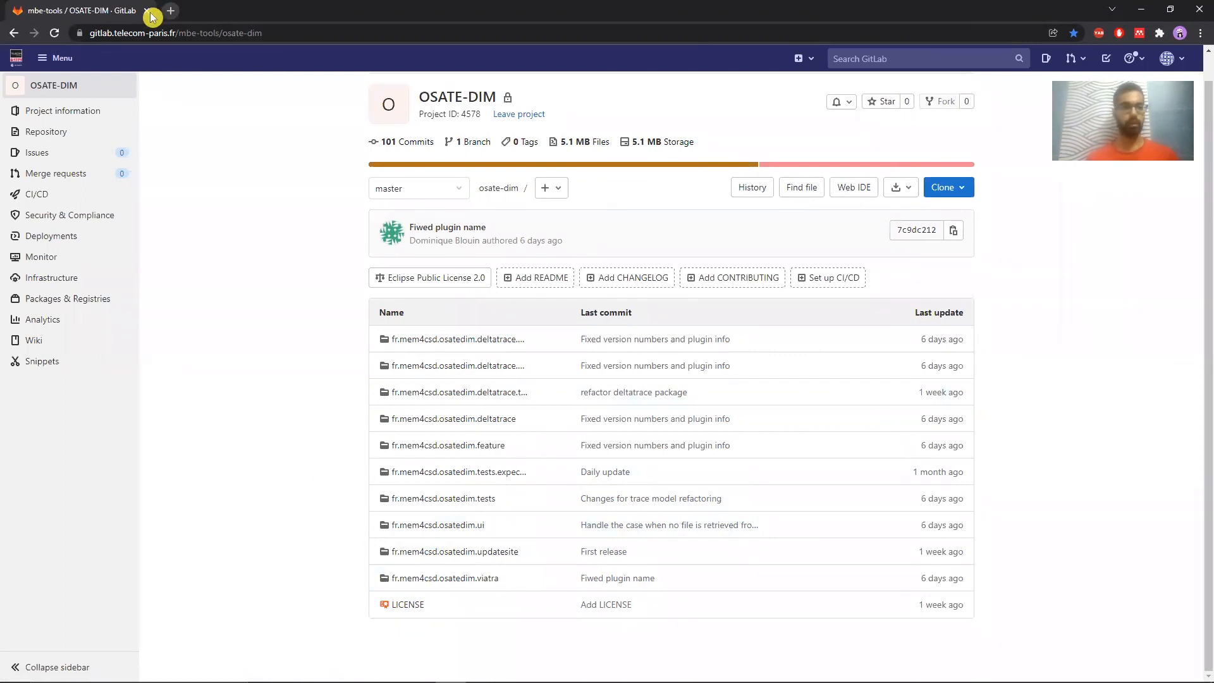
Step: Replace the GitLab tab with the MEM4CSD website and review its OSATE-DIM page, including the resource links and publications
left_click(172, 12)
type("mem4")
key("Return")
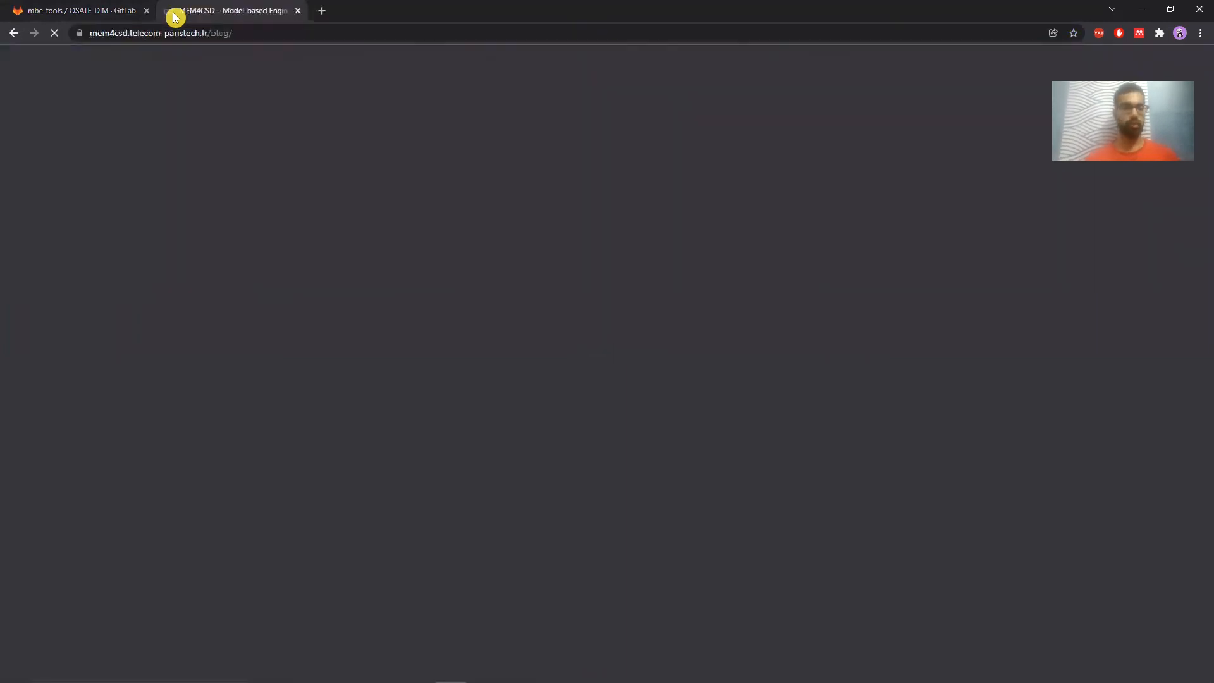
left_click(141, 12)
left_click(142, 12)
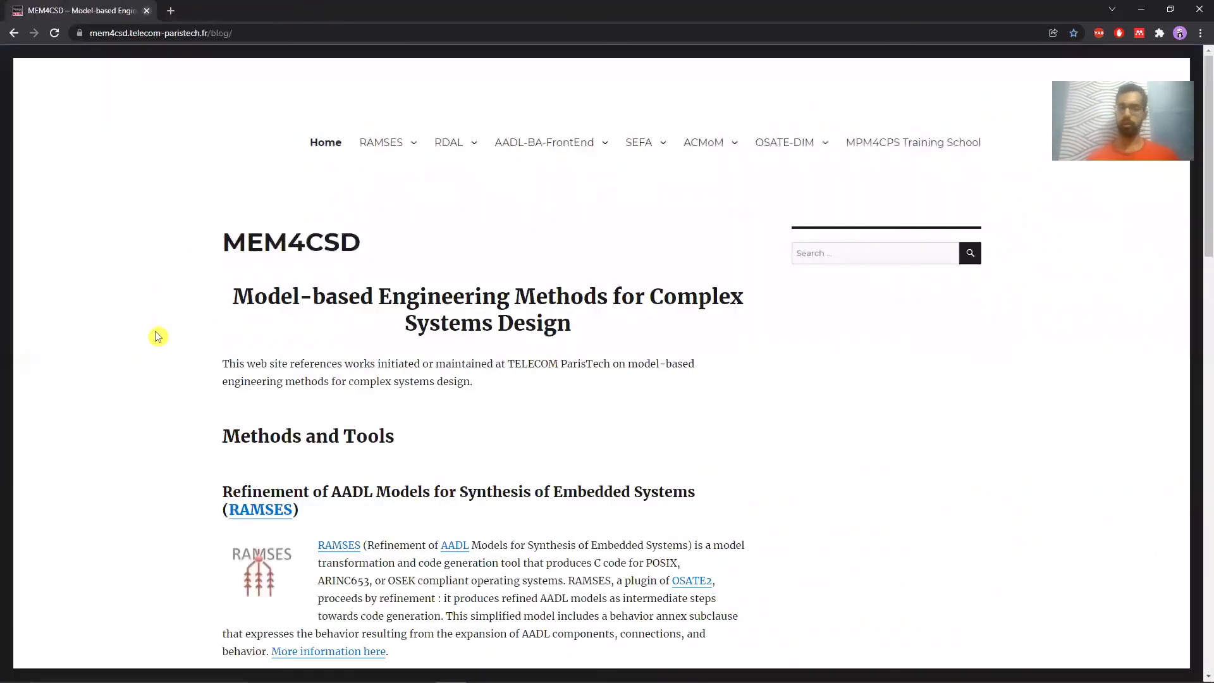
left_click(791, 147)
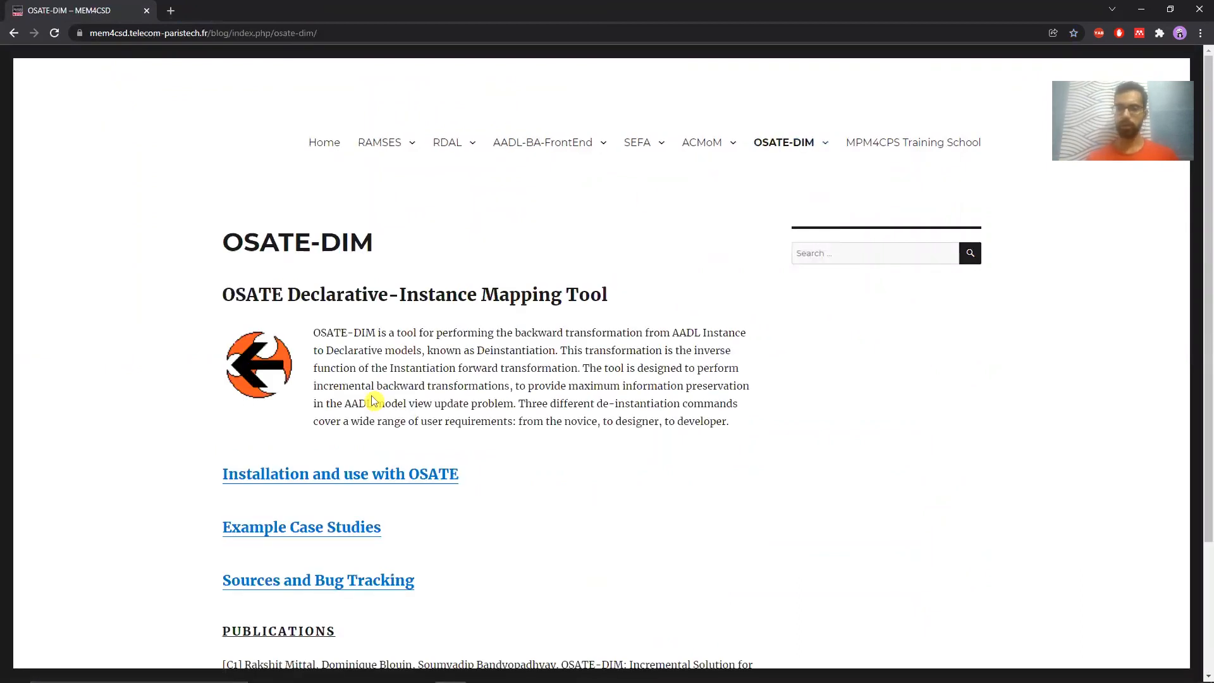
scroll(373, 401, "down", 1)
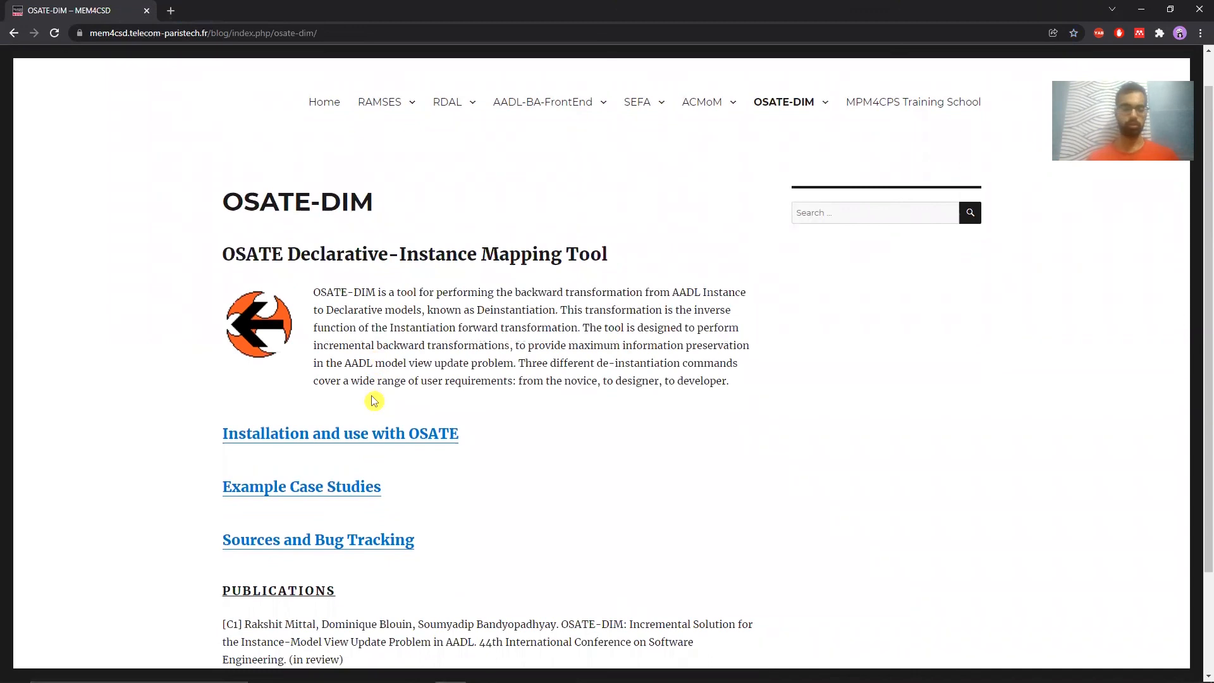
scroll(372, 400, "down", 3)
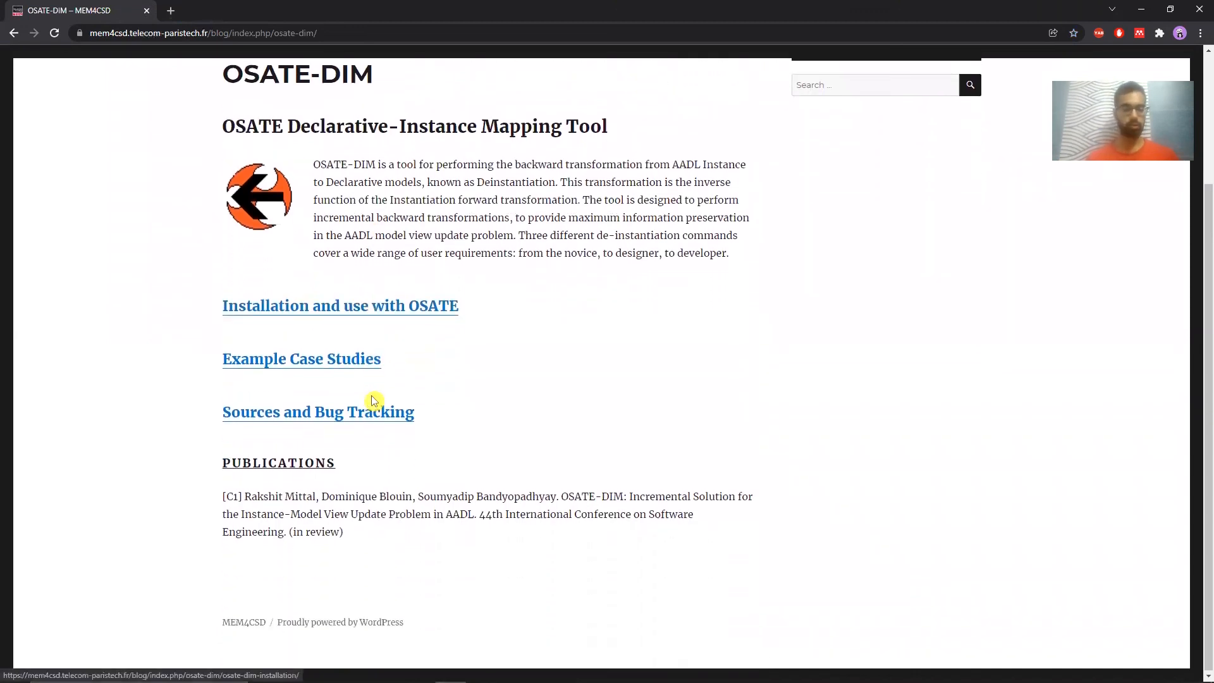
scroll(373, 401, "up", 1)
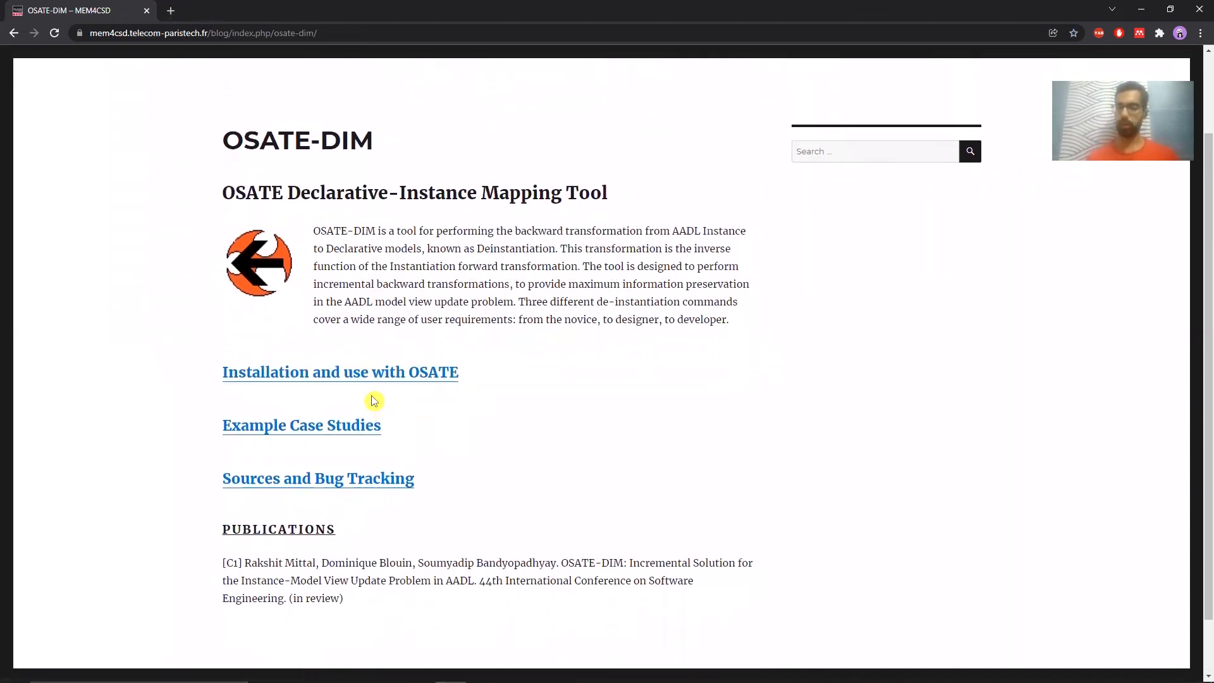